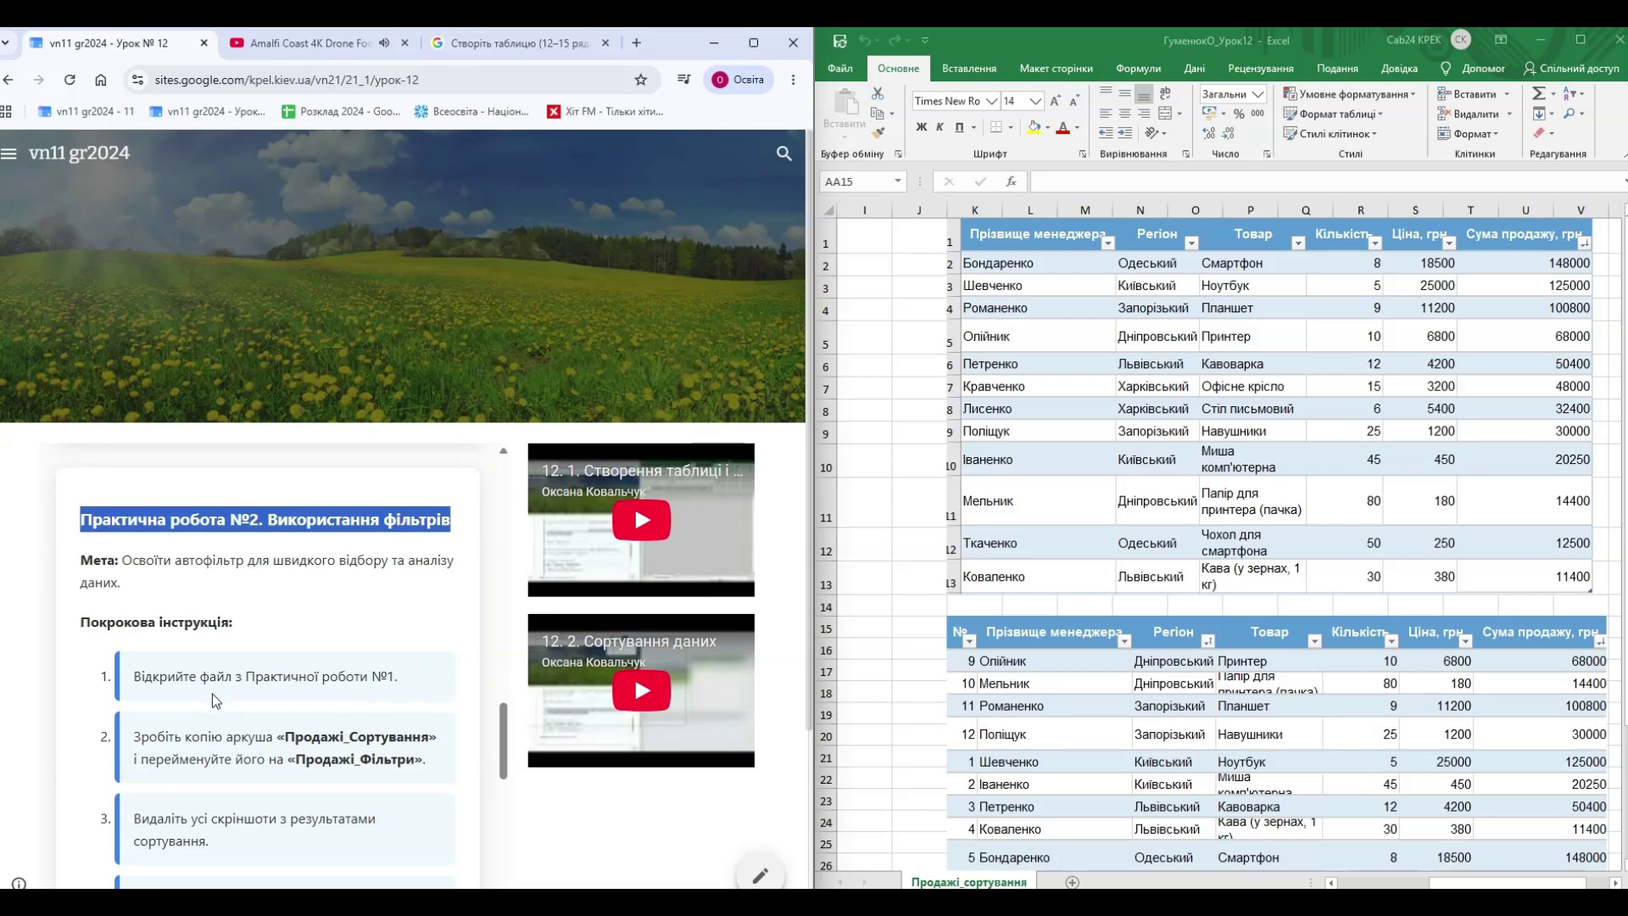
- Create a copy of the Продажі_сортування sheet at the end of the same workbook
scroll(208, 693, down, 1)
drag(144, 591, 384, 608)
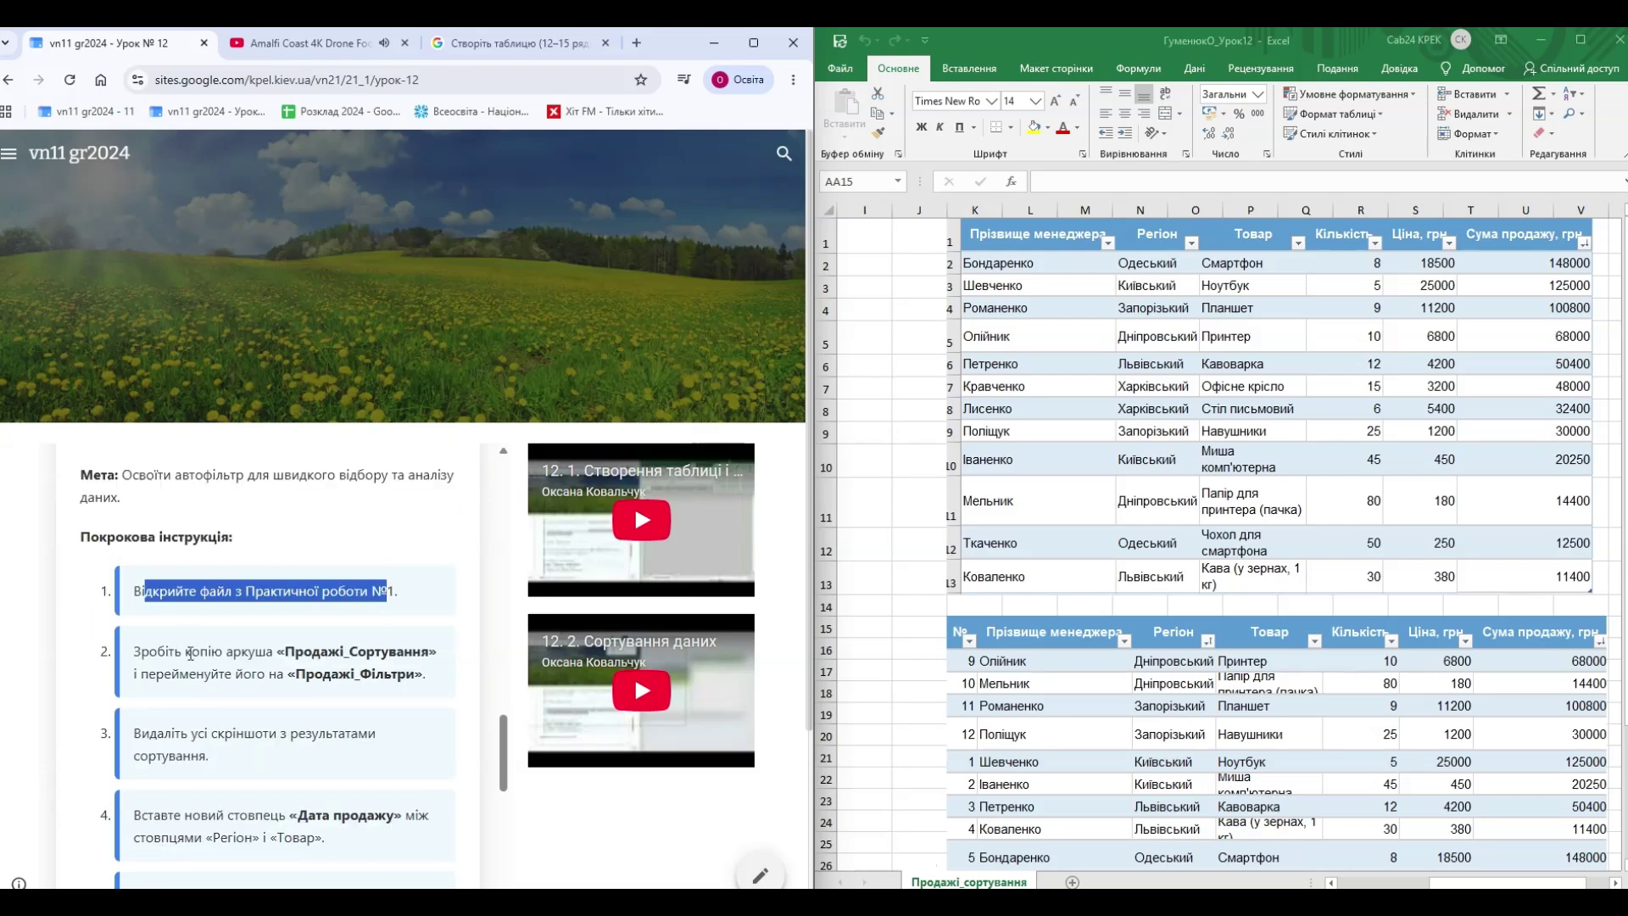
drag(134, 651, 419, 651)
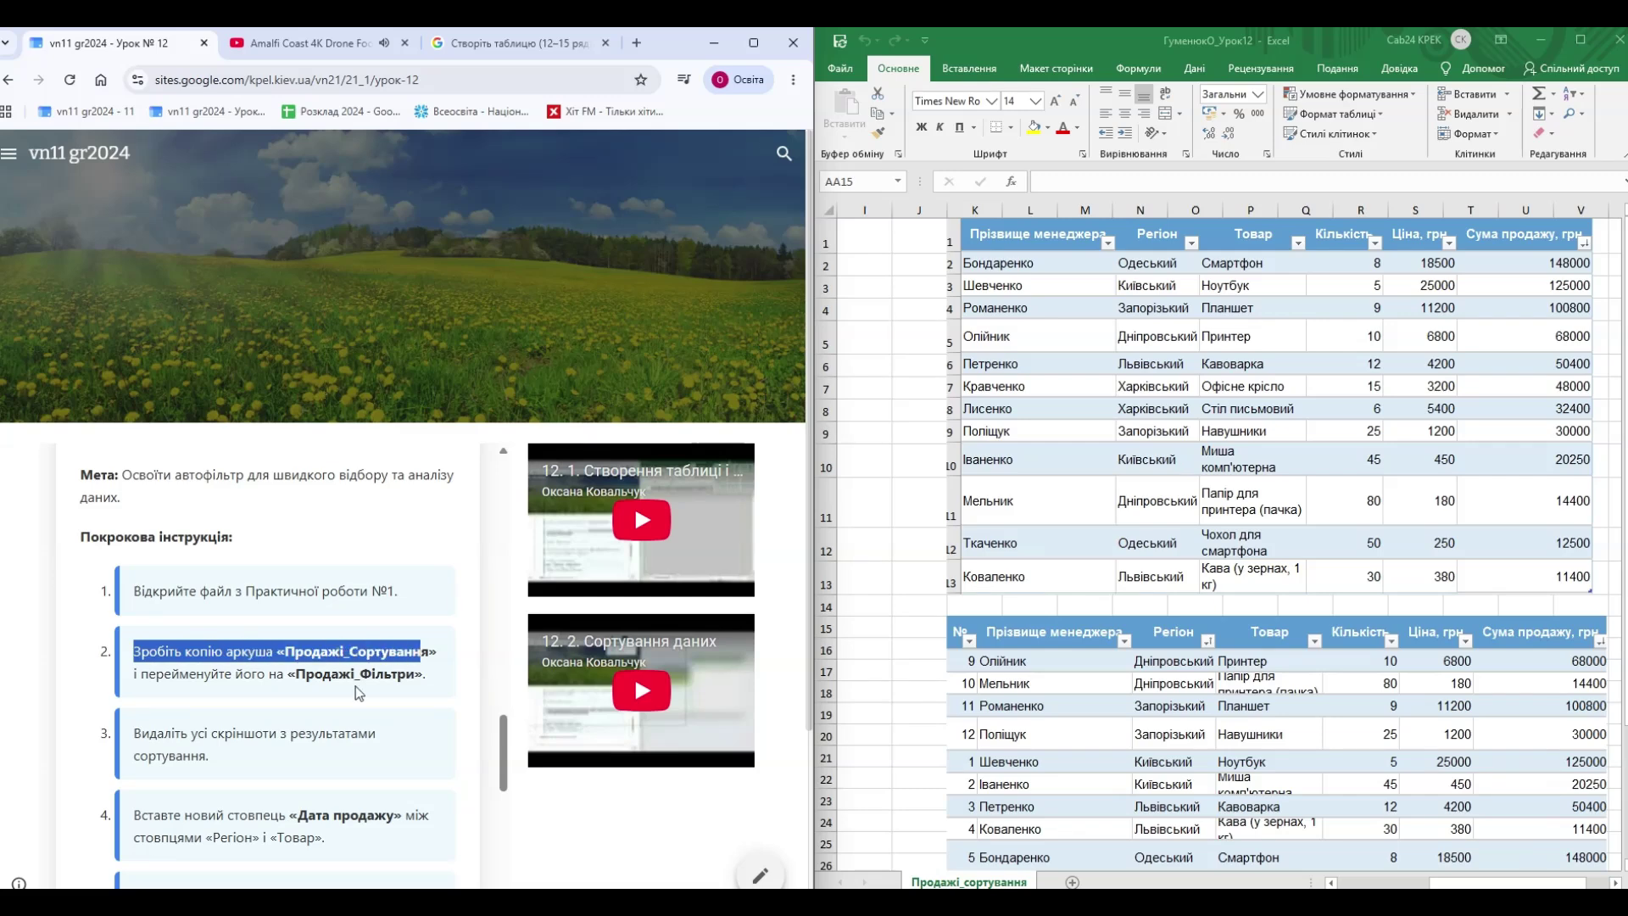
click(363, 689)
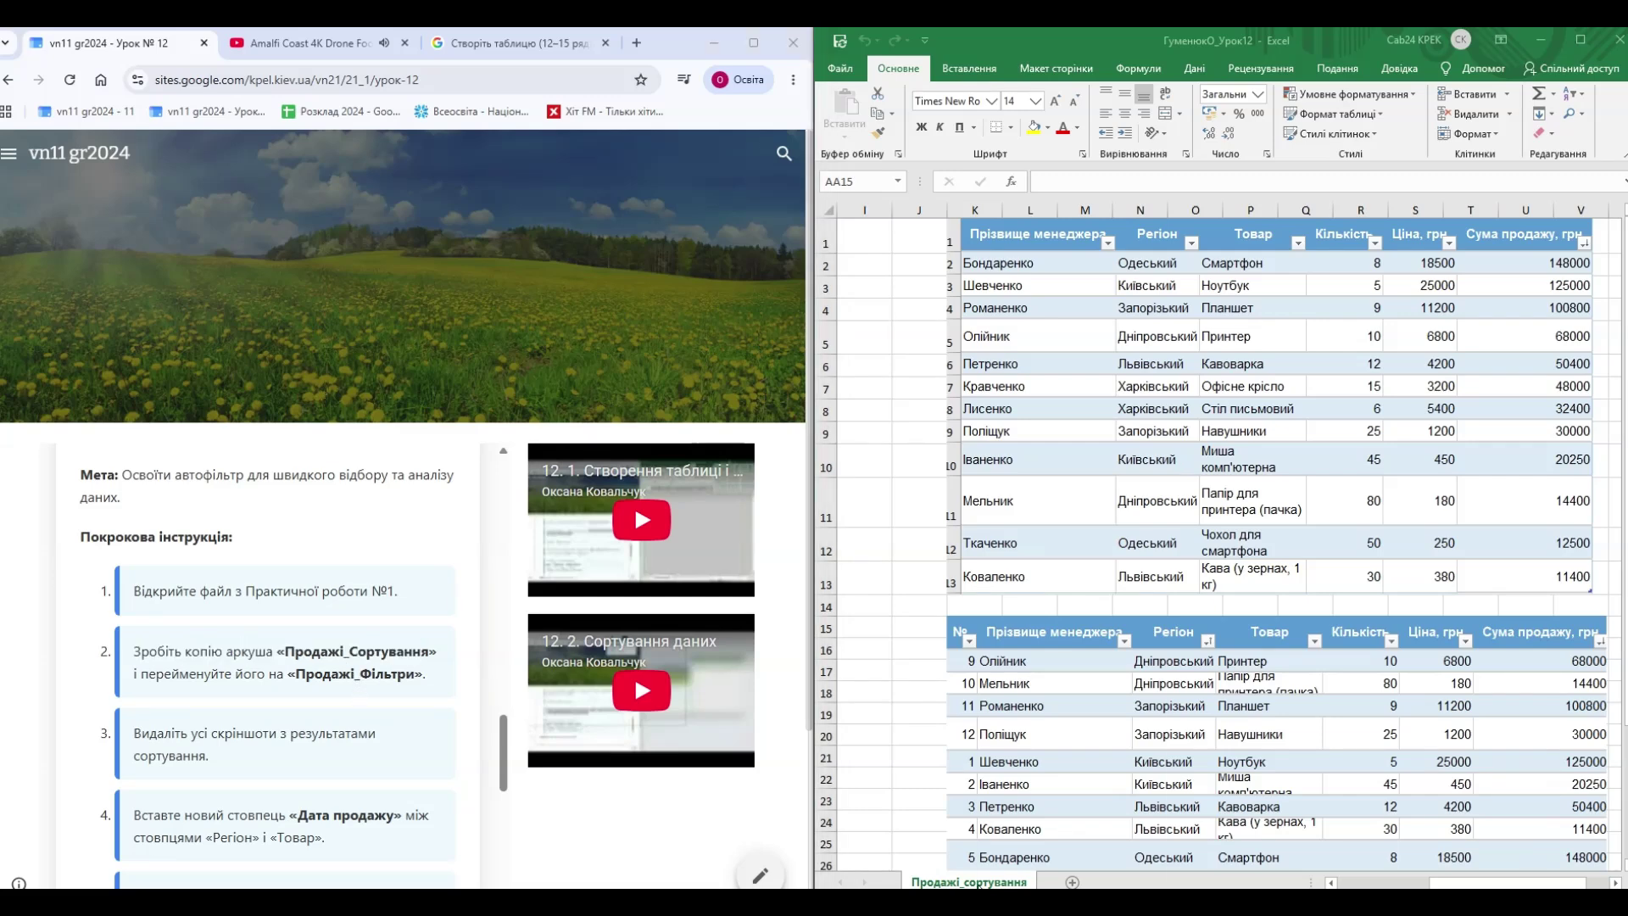
right_click(982, 882)
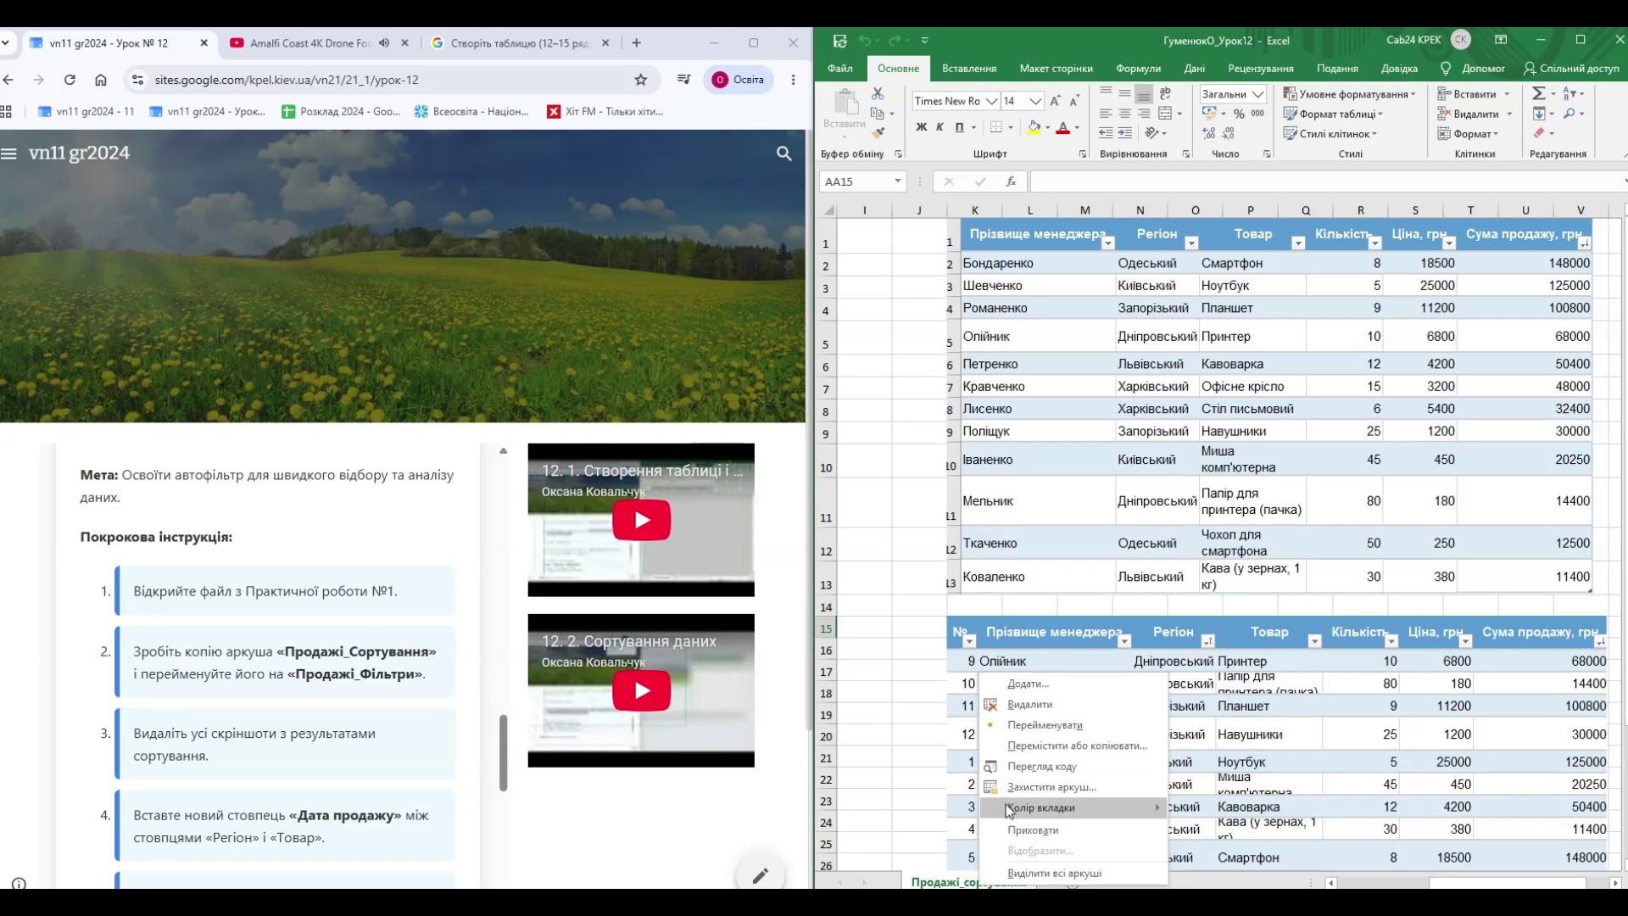
click(1034, 752)
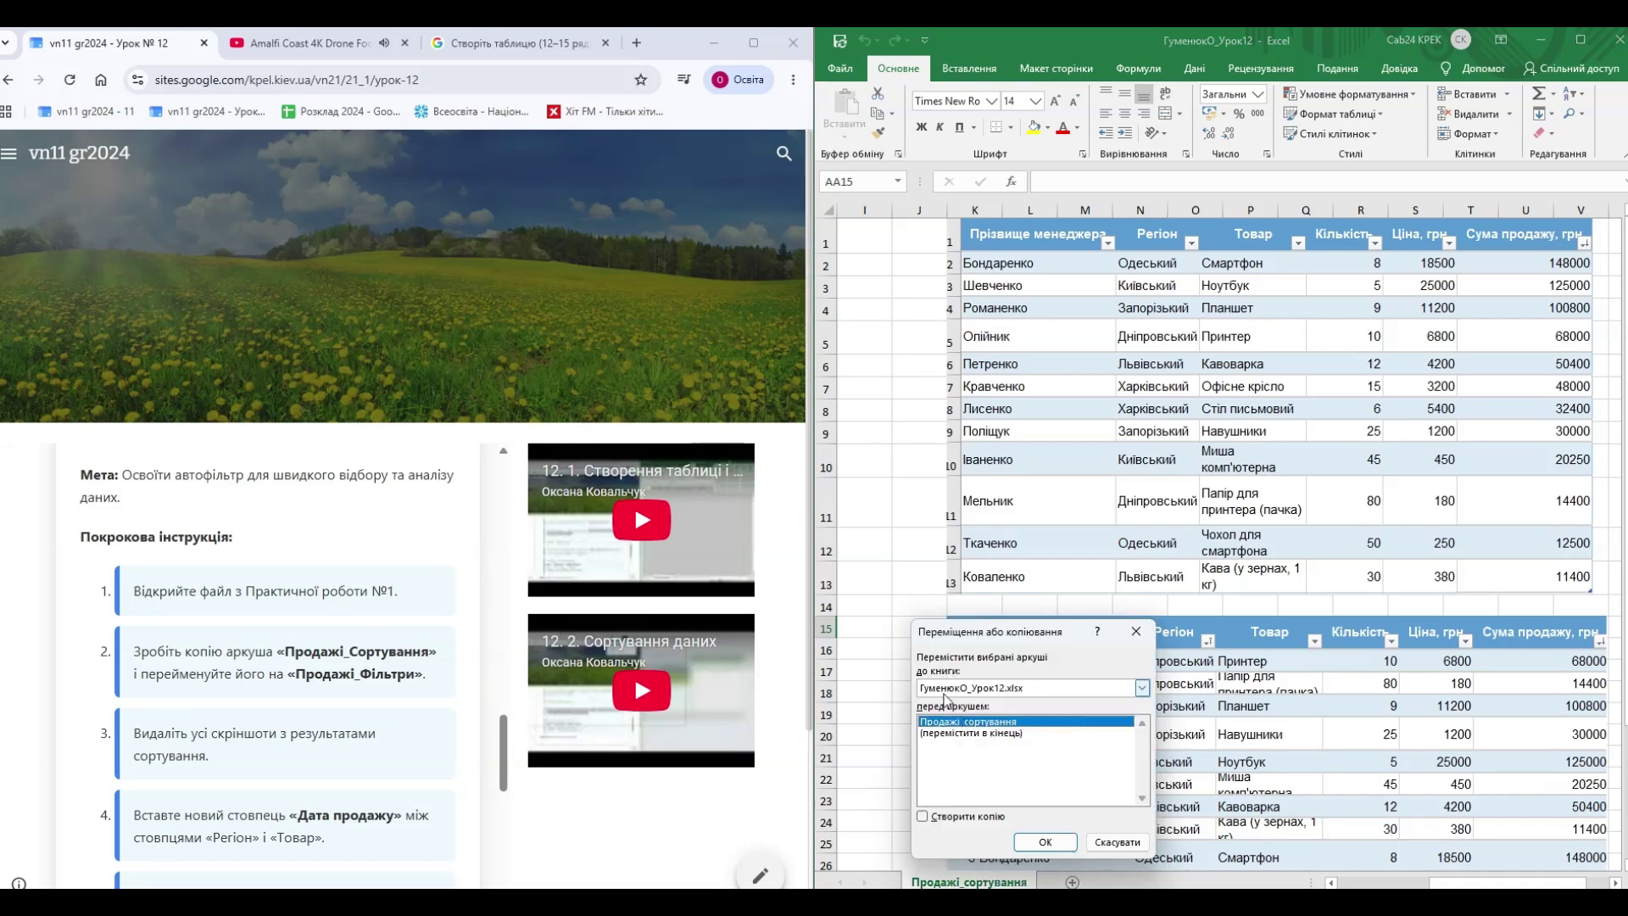
click(947, 734)
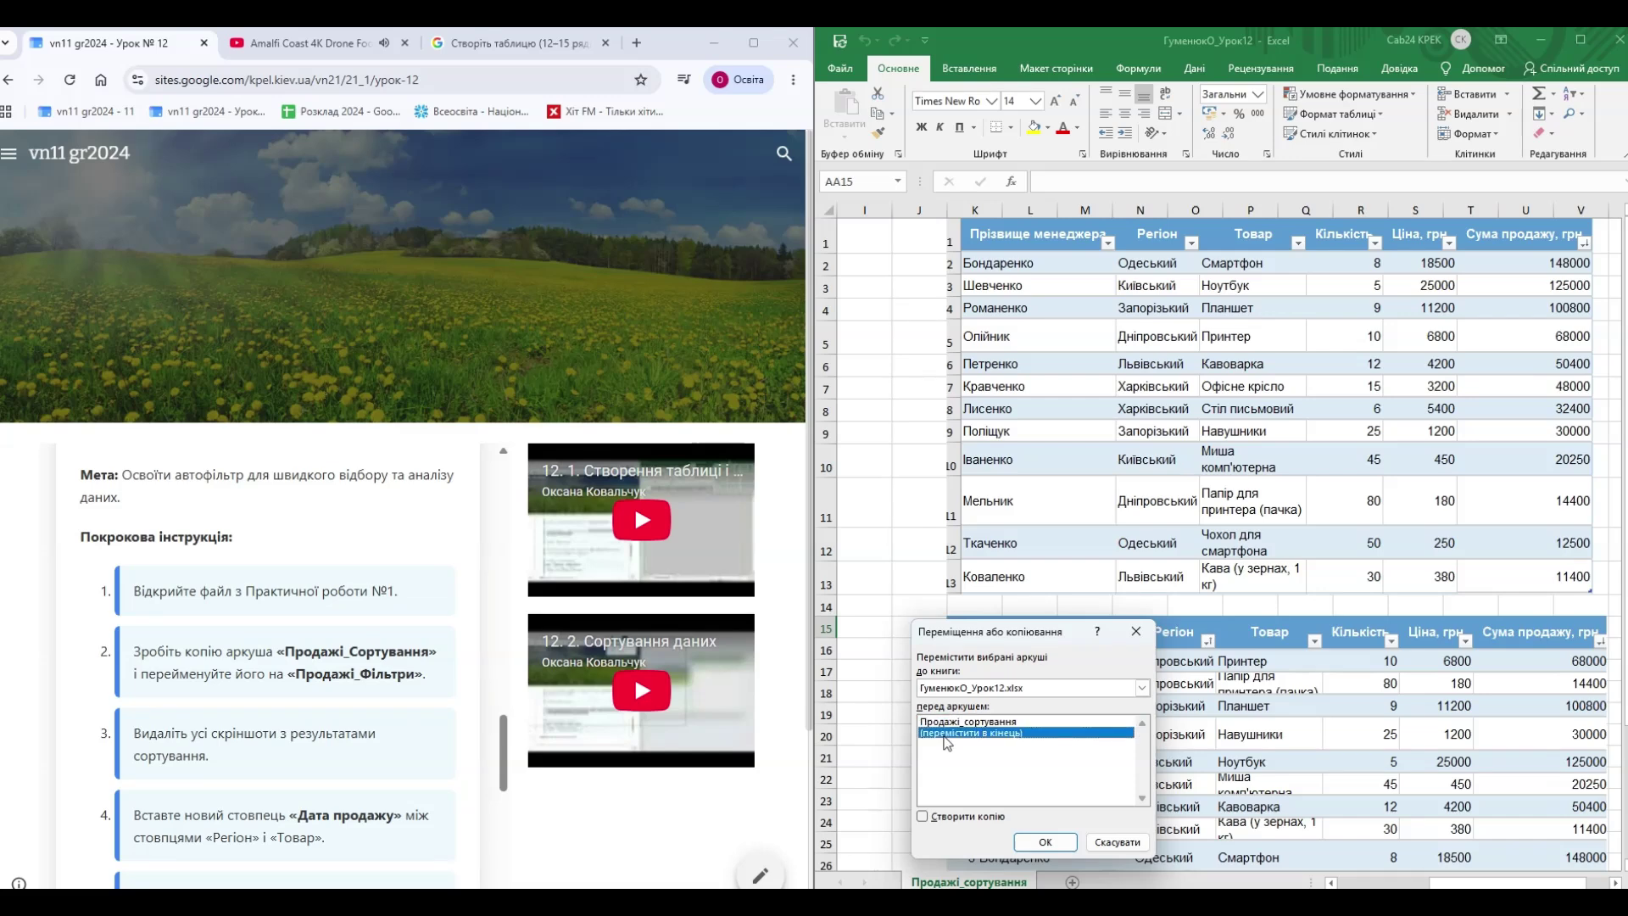
click(922, 815)
click(1058, 848)
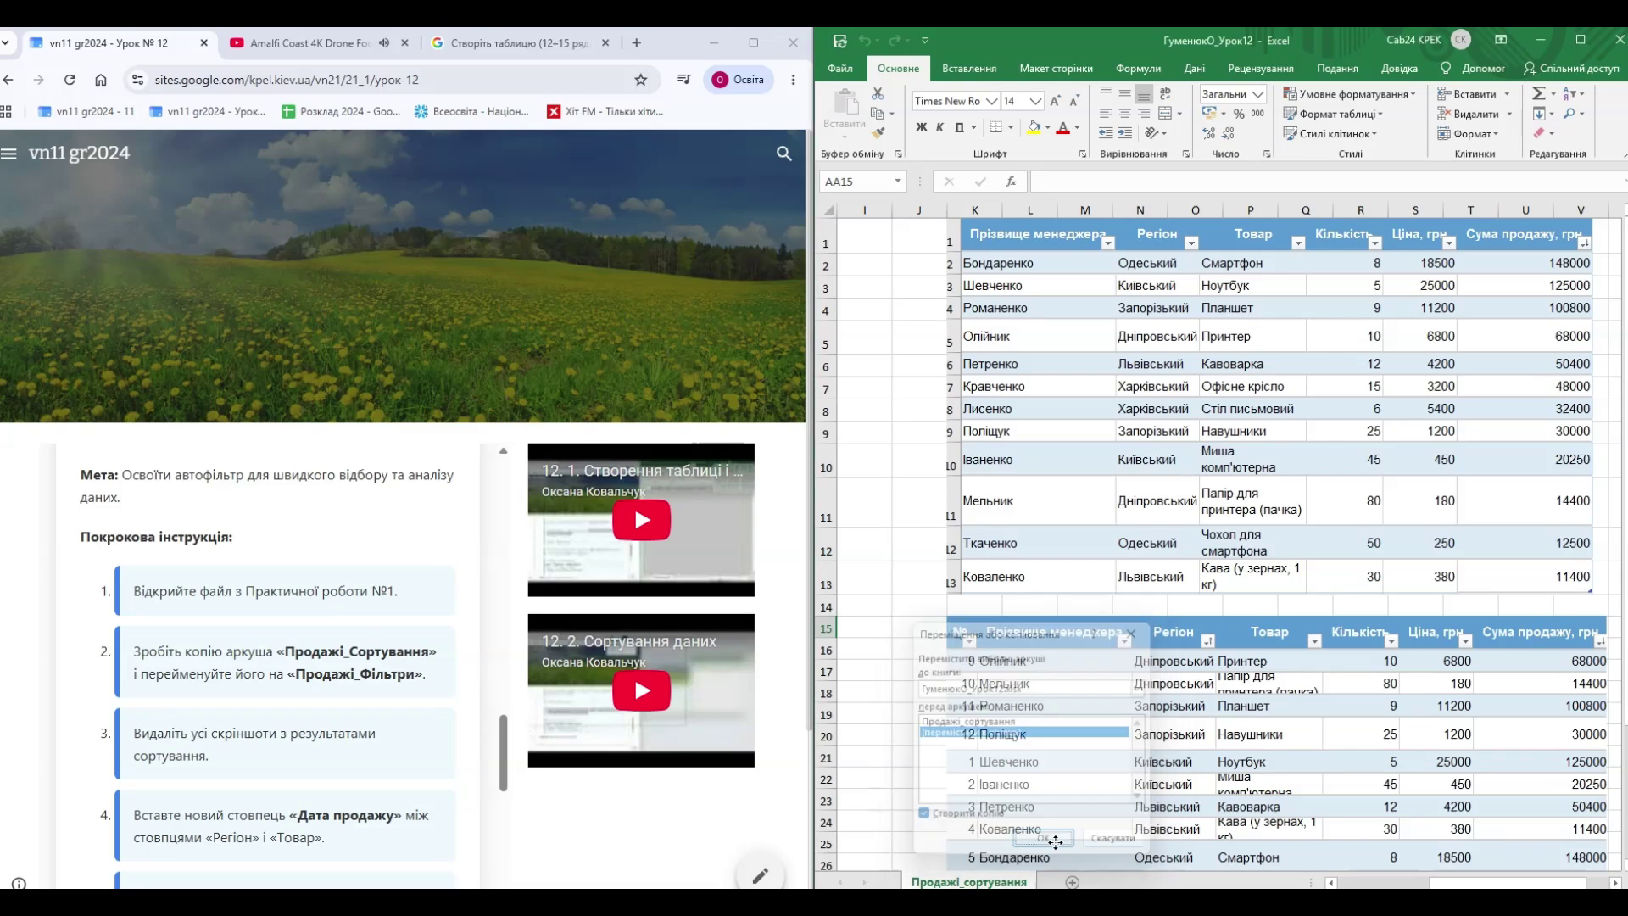
- Rename the copied sheet as Продажі_фільтри
double_click(1110, 881)
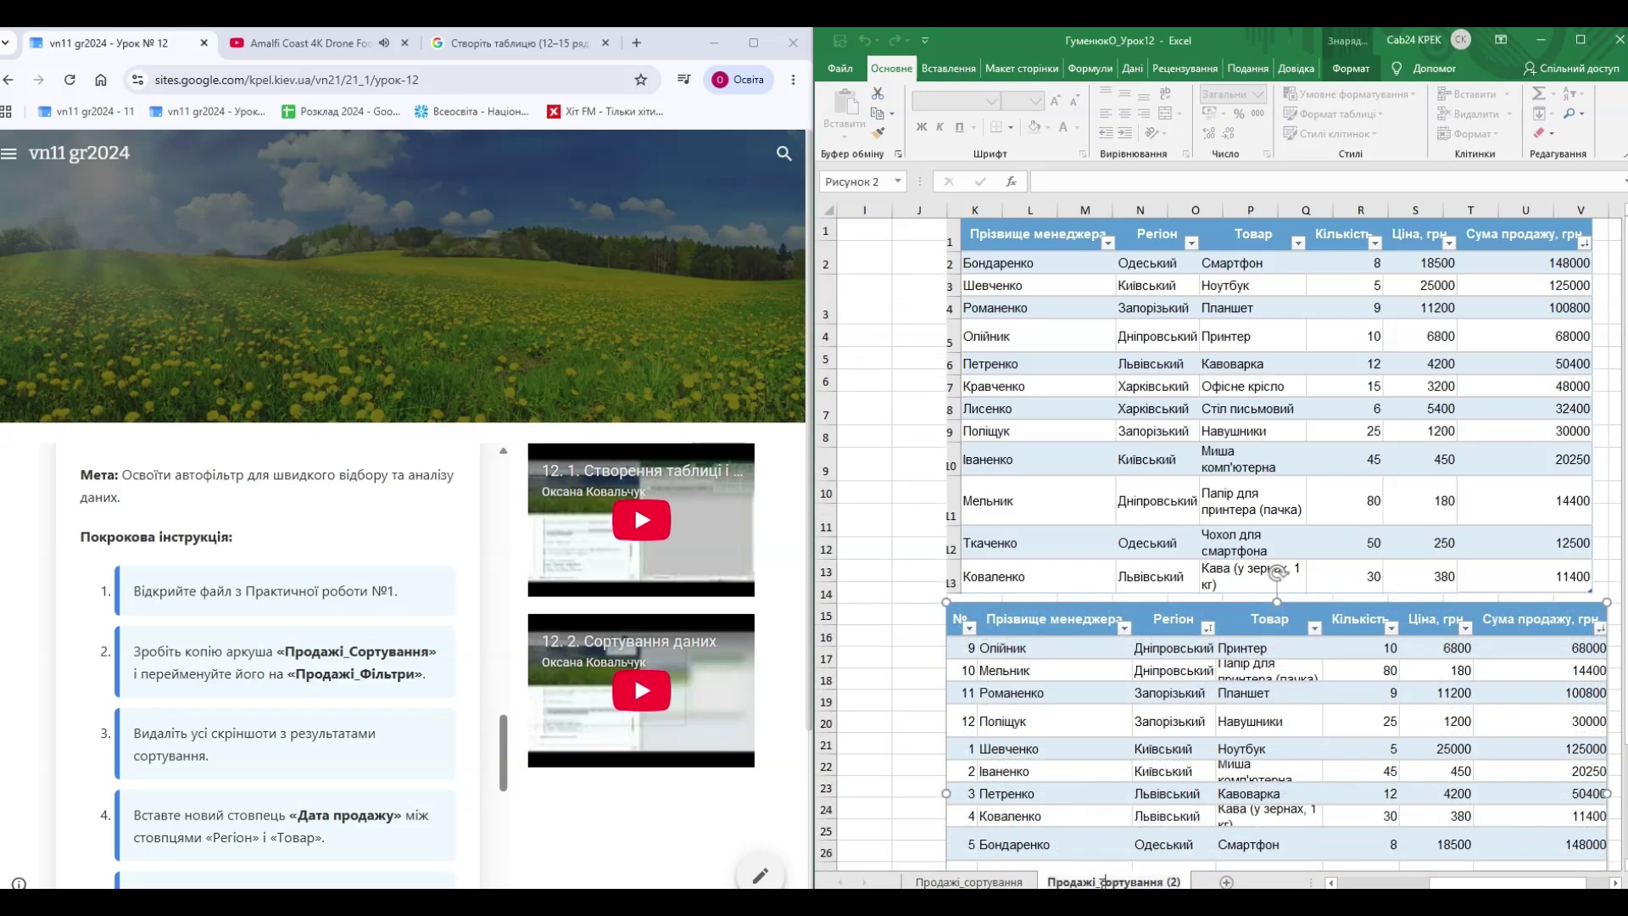
drag(1104, 881, 1180, 883)
text(фільтри)
click(1048, 818)
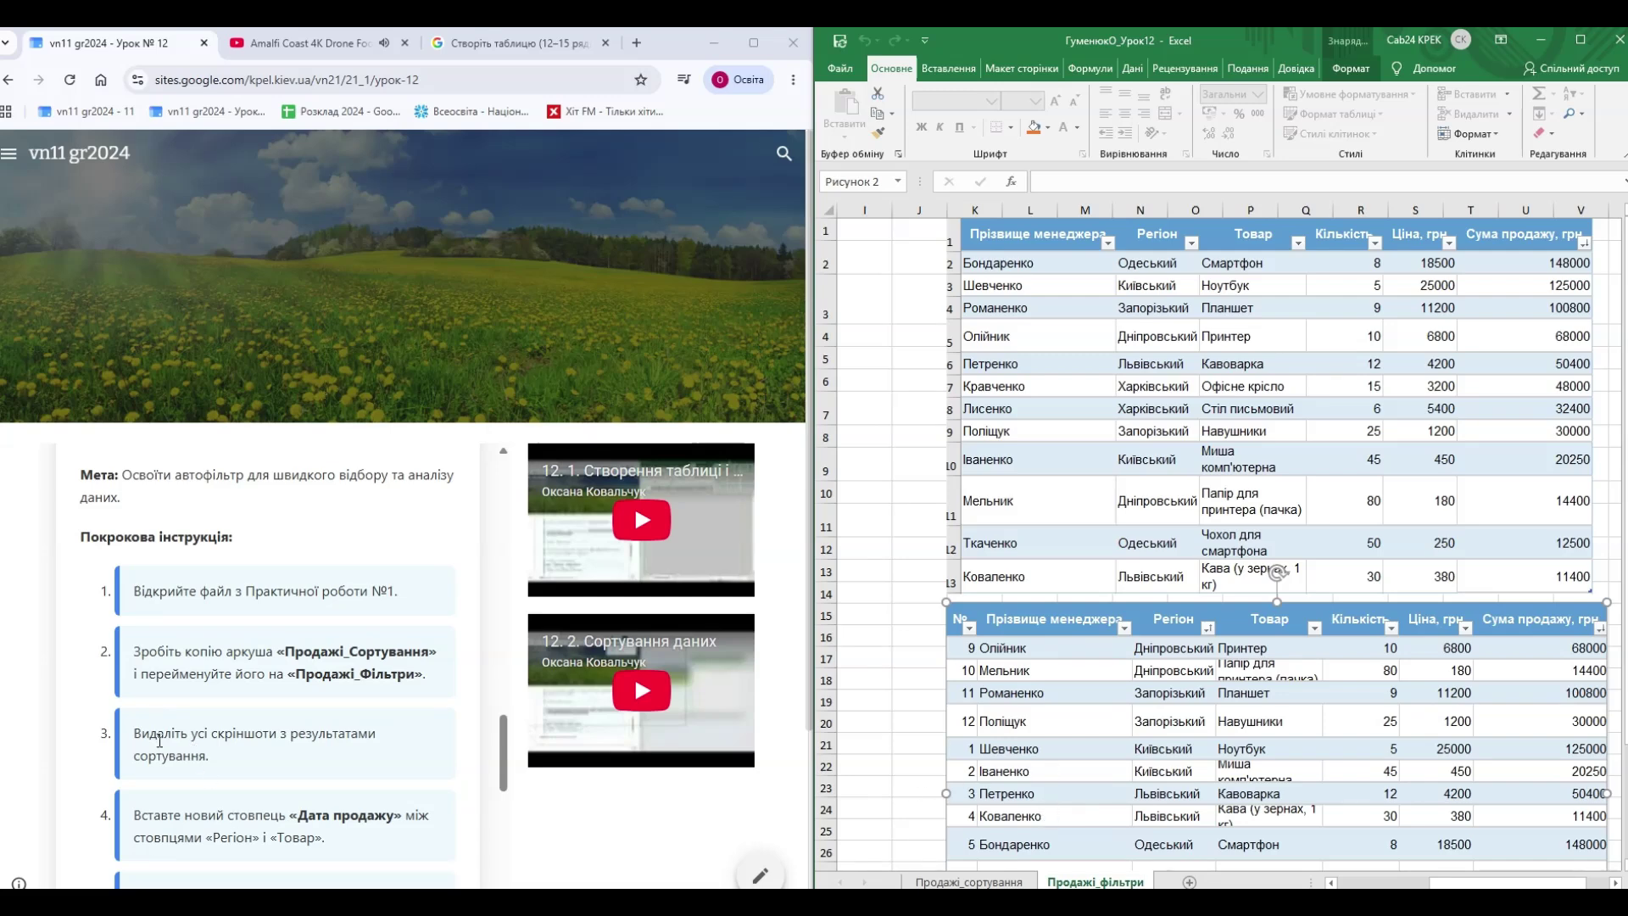
- Delete both pasted screenshots of the sorting results from the Продажі_фільтри sheet
drag(149, 734, 327, 760)
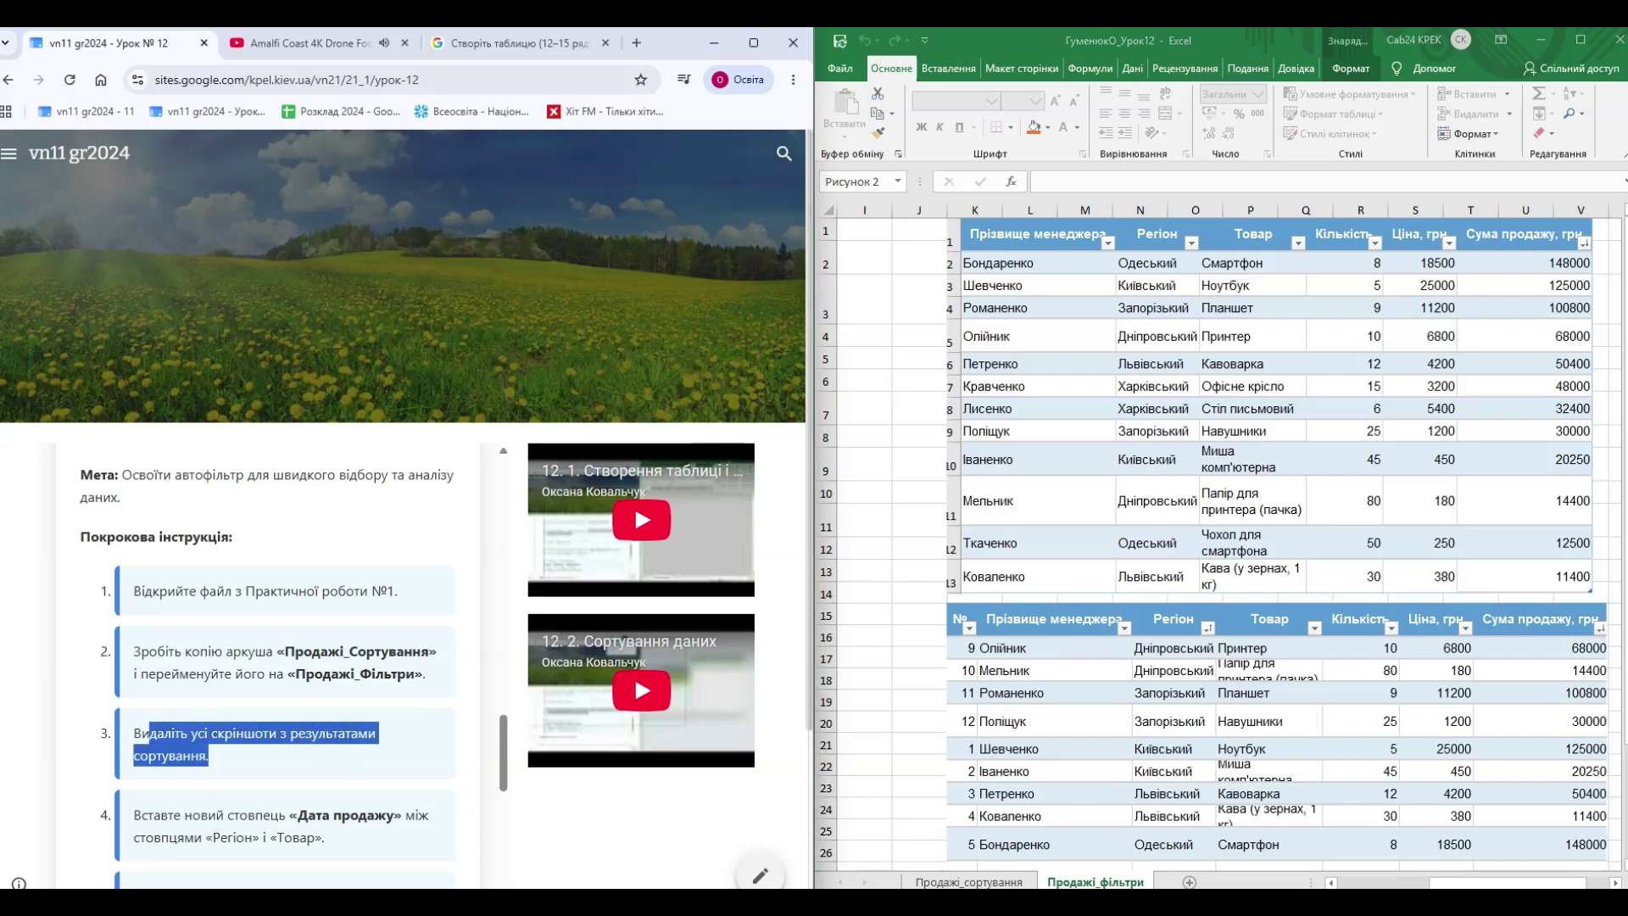
click(902, 468)
click(1202, 856)
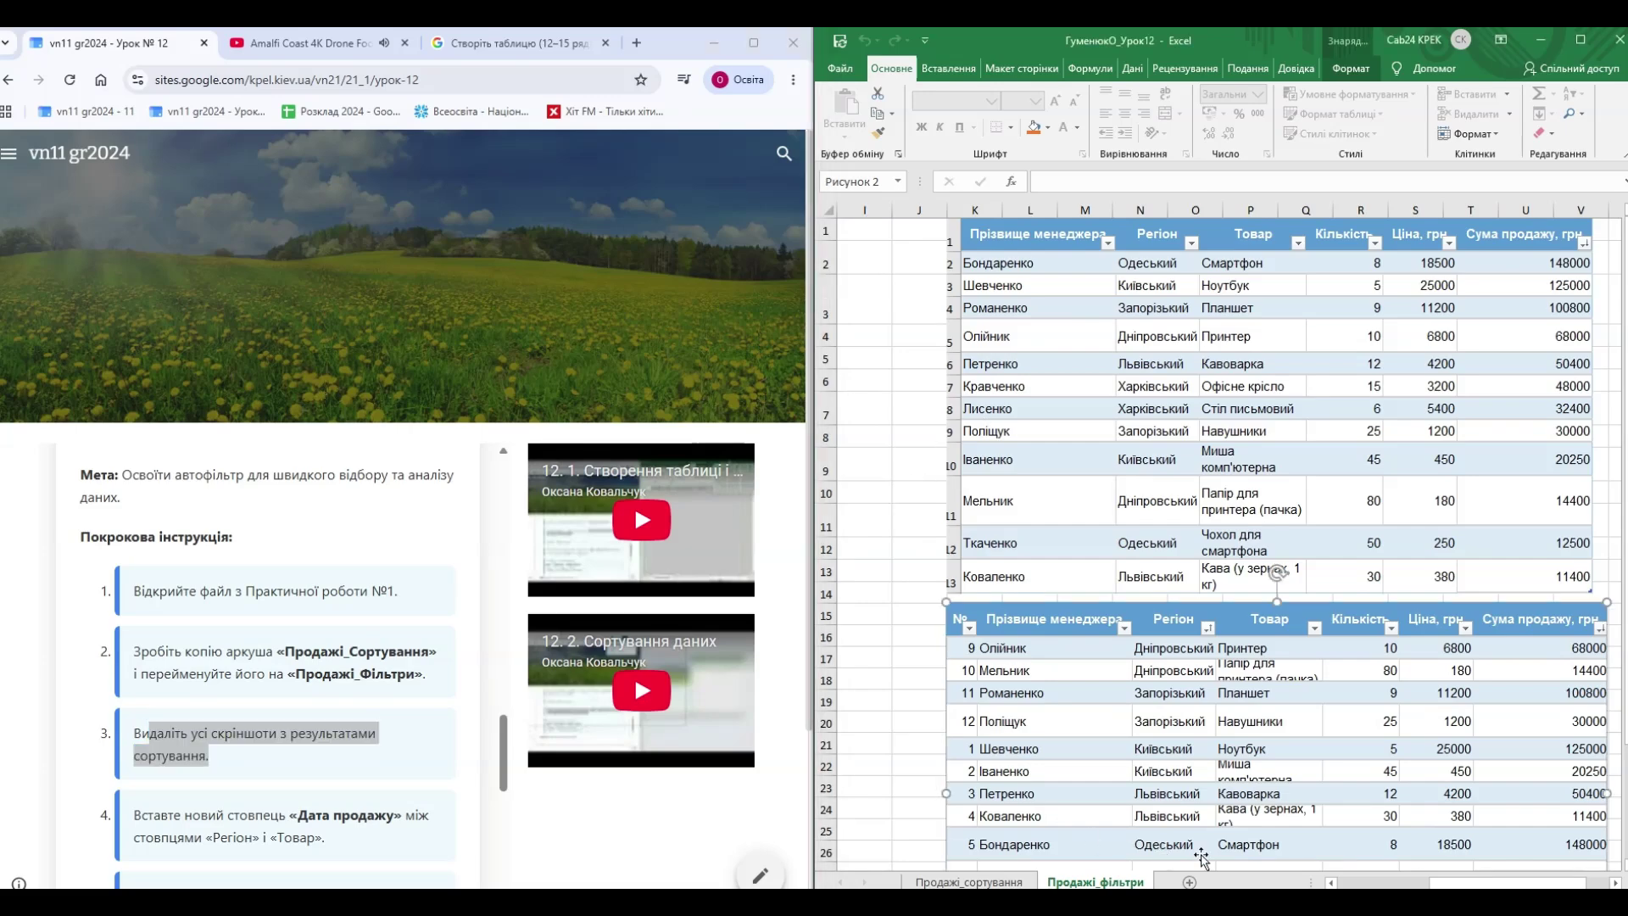
mouse_move(1431, 880)
mouse_down()
mouse_move(1340, 880)
mouse_move(1435, 880)
mouse_move(1421, 880)
mouse_up()
click(1253, 469)
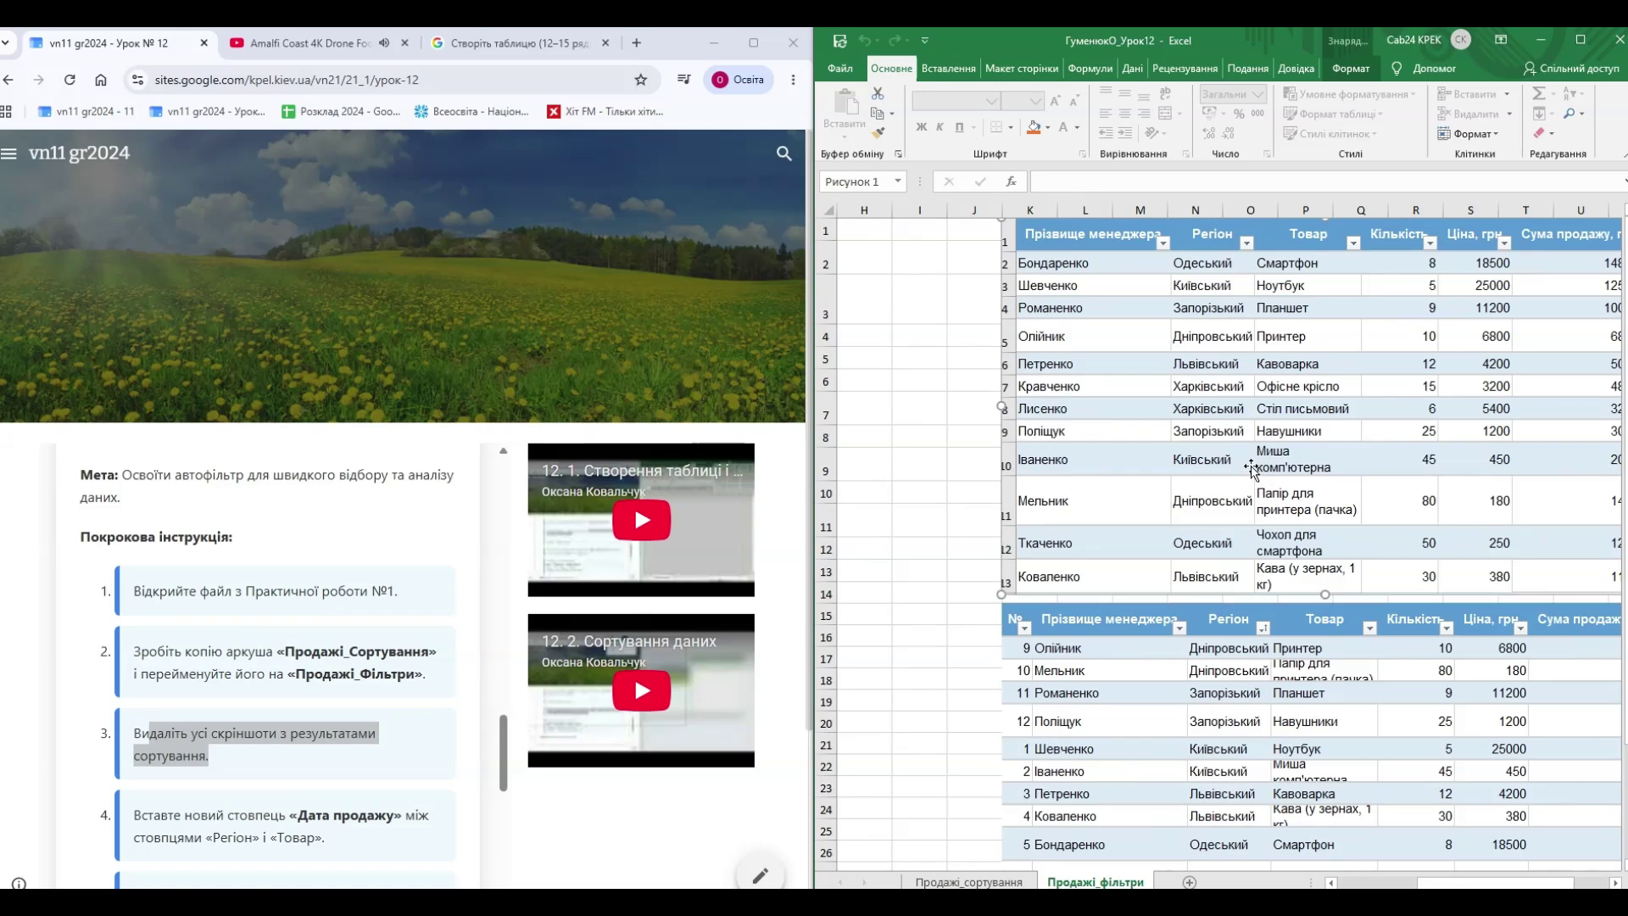
key(Delete)
click(1212, 711)
key(Delete)
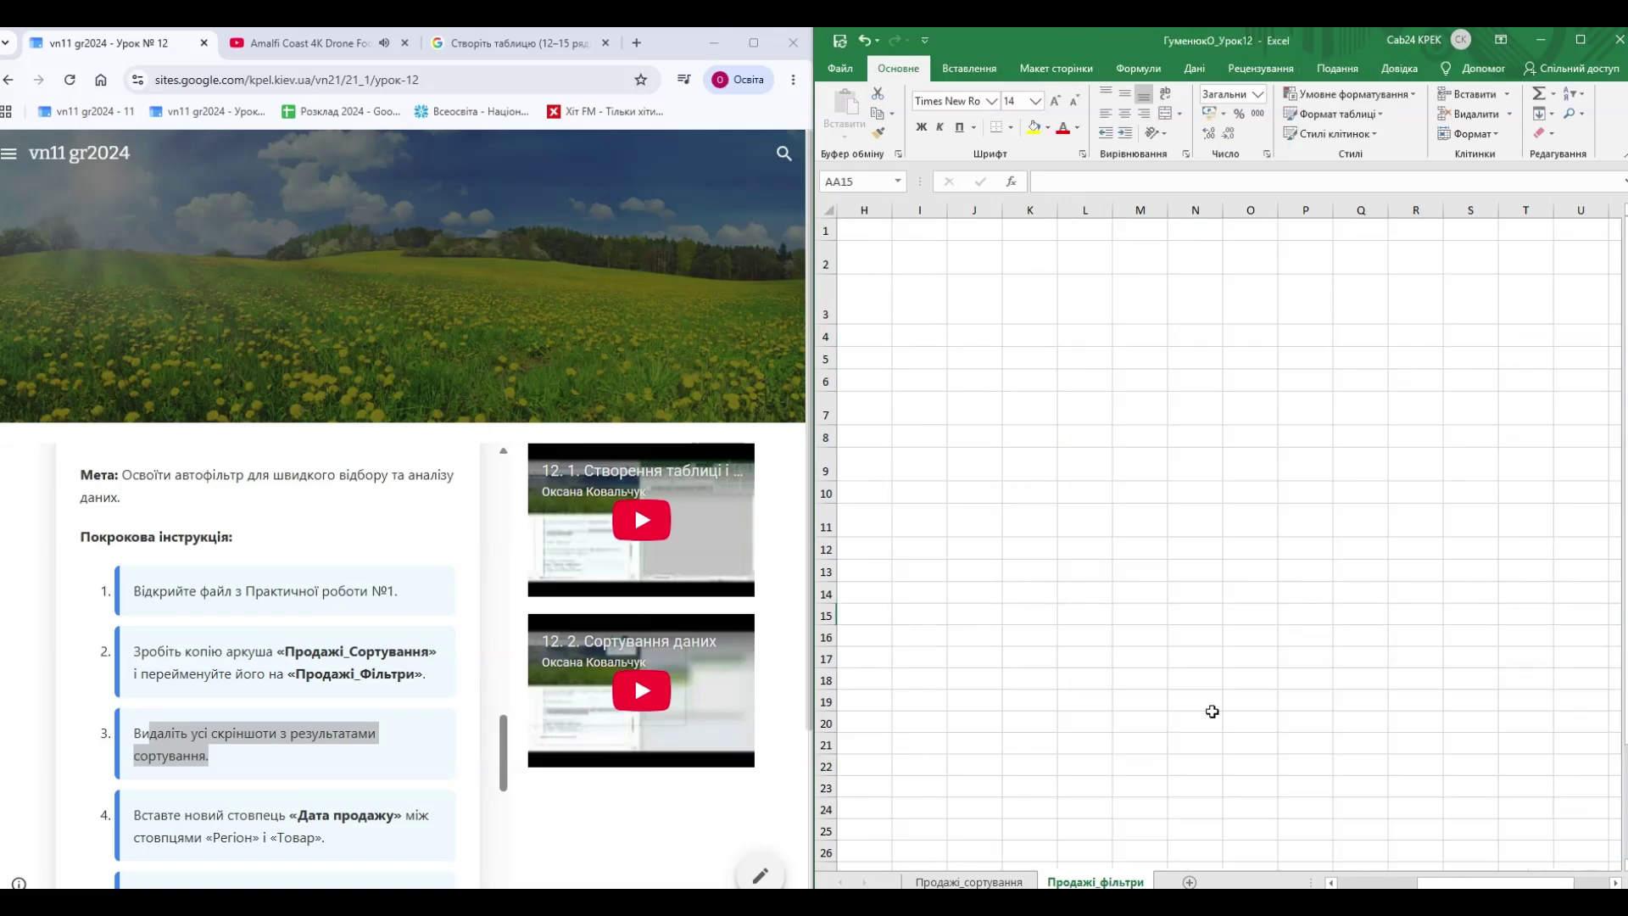
- Sort the sales table by the № column from smallest to largest
scroll(1212, 711, left, 3)
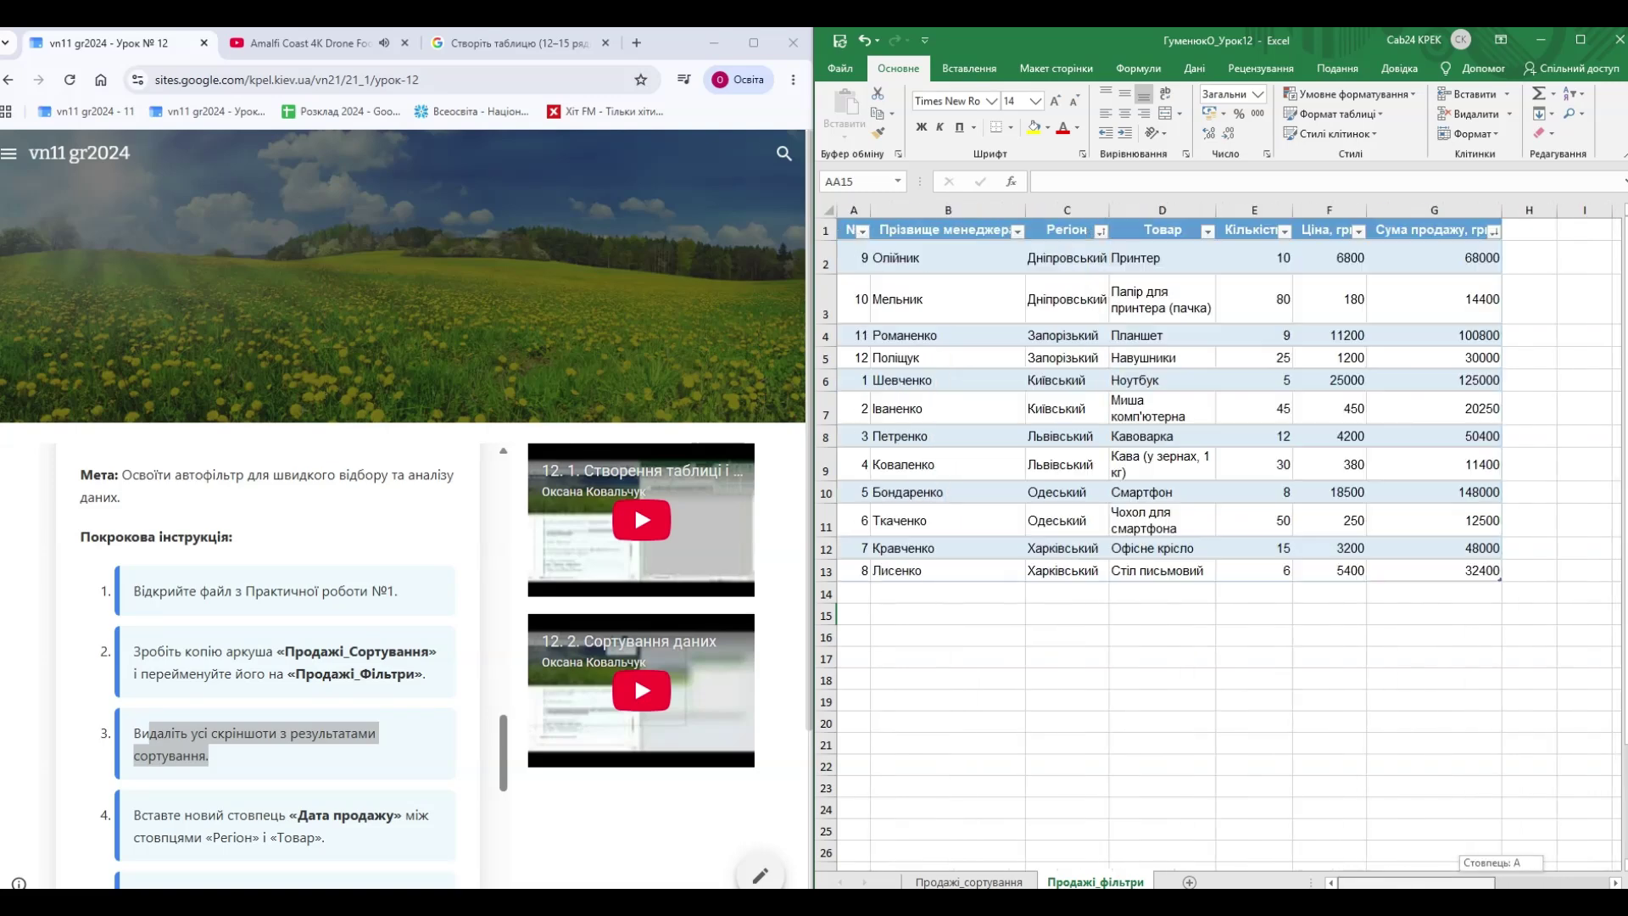
click(1157, 678)
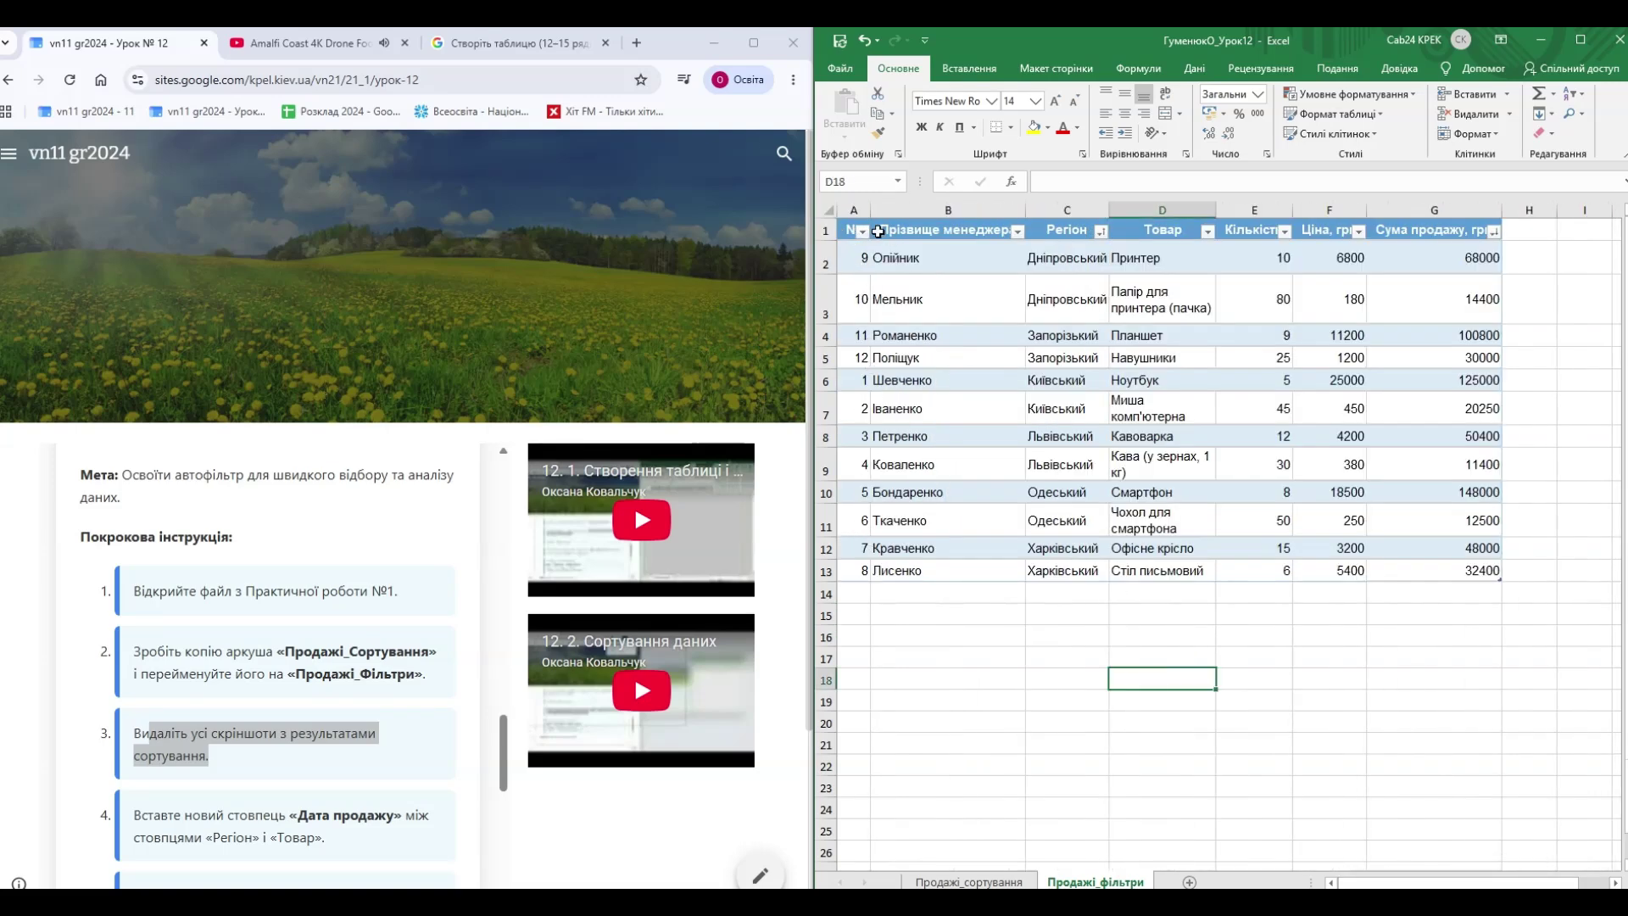
click(861, 231)
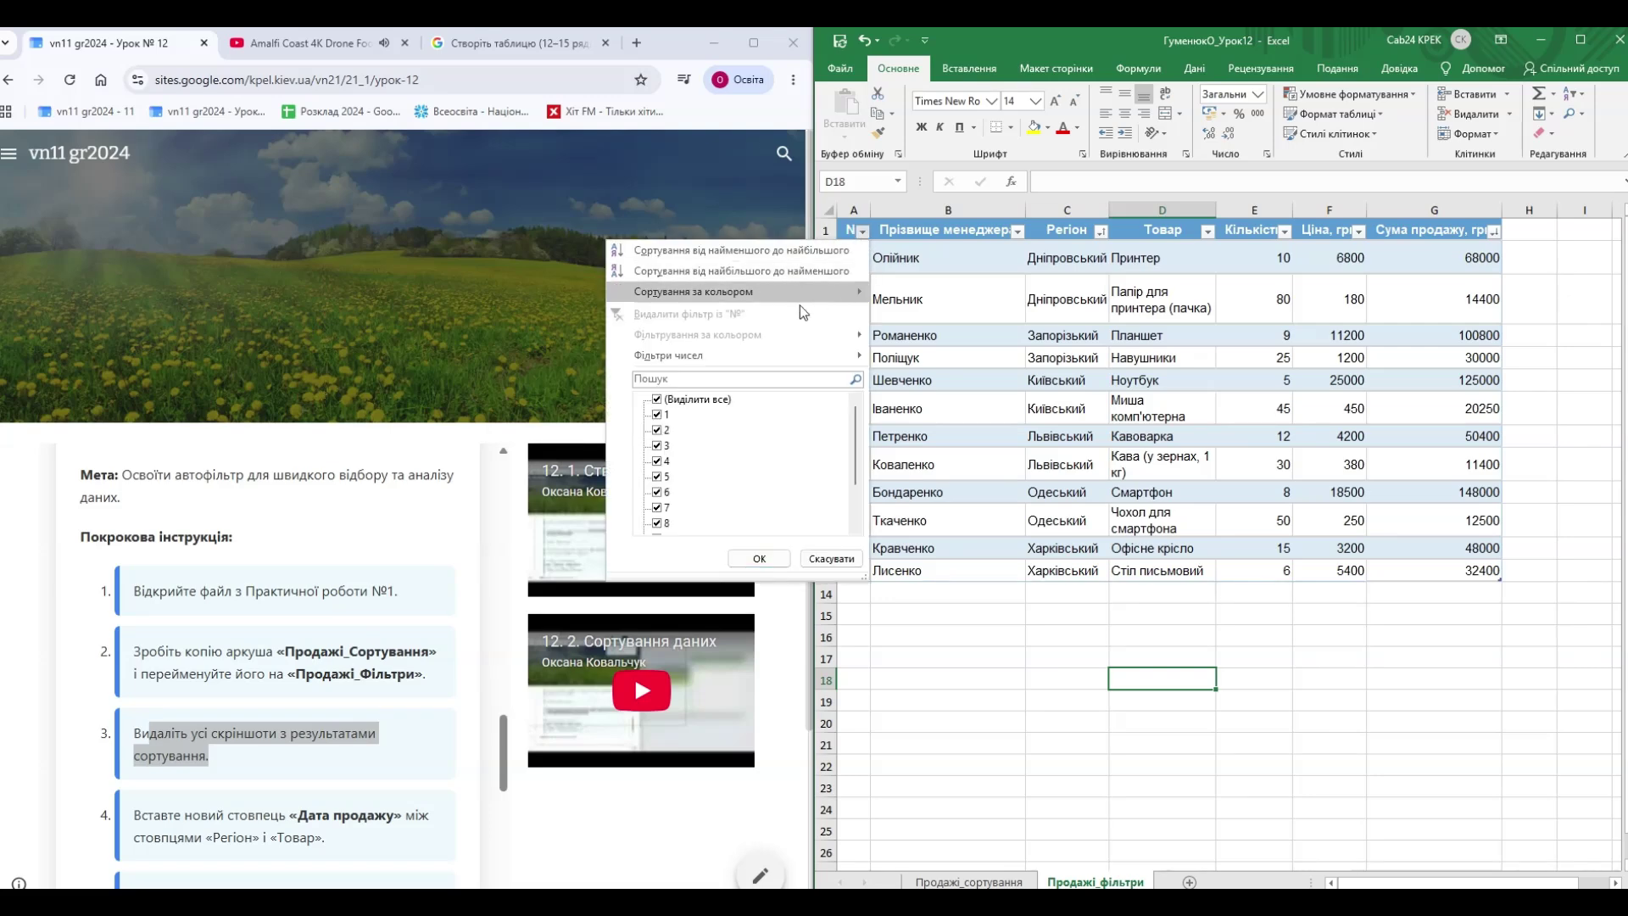
mouse_move(652, 293)
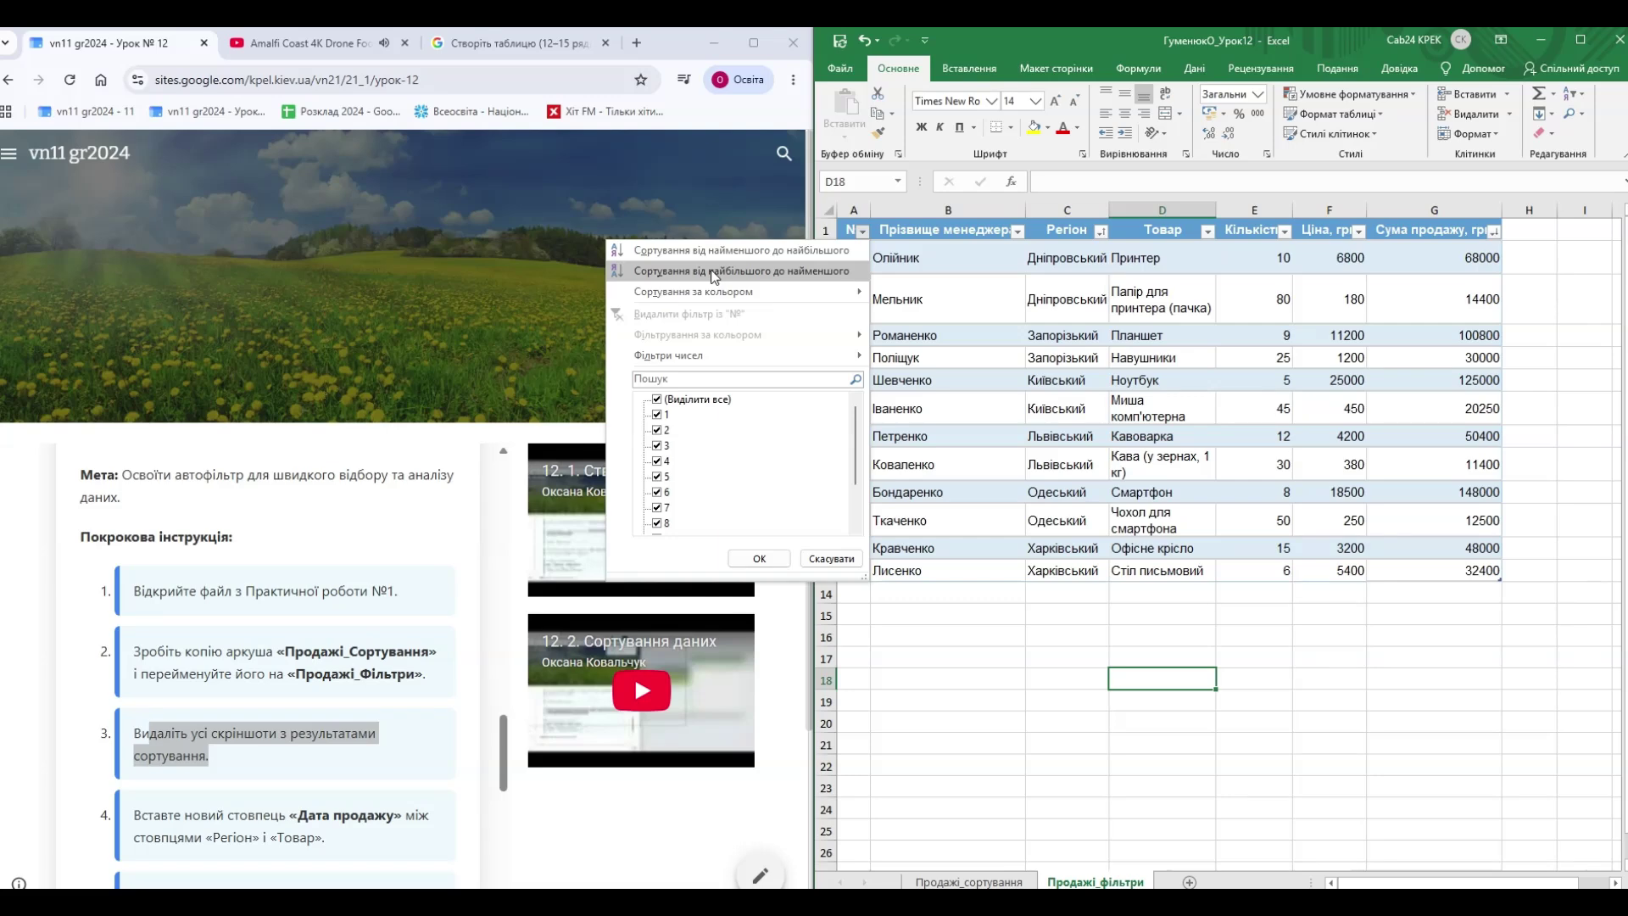
click(716, 254)
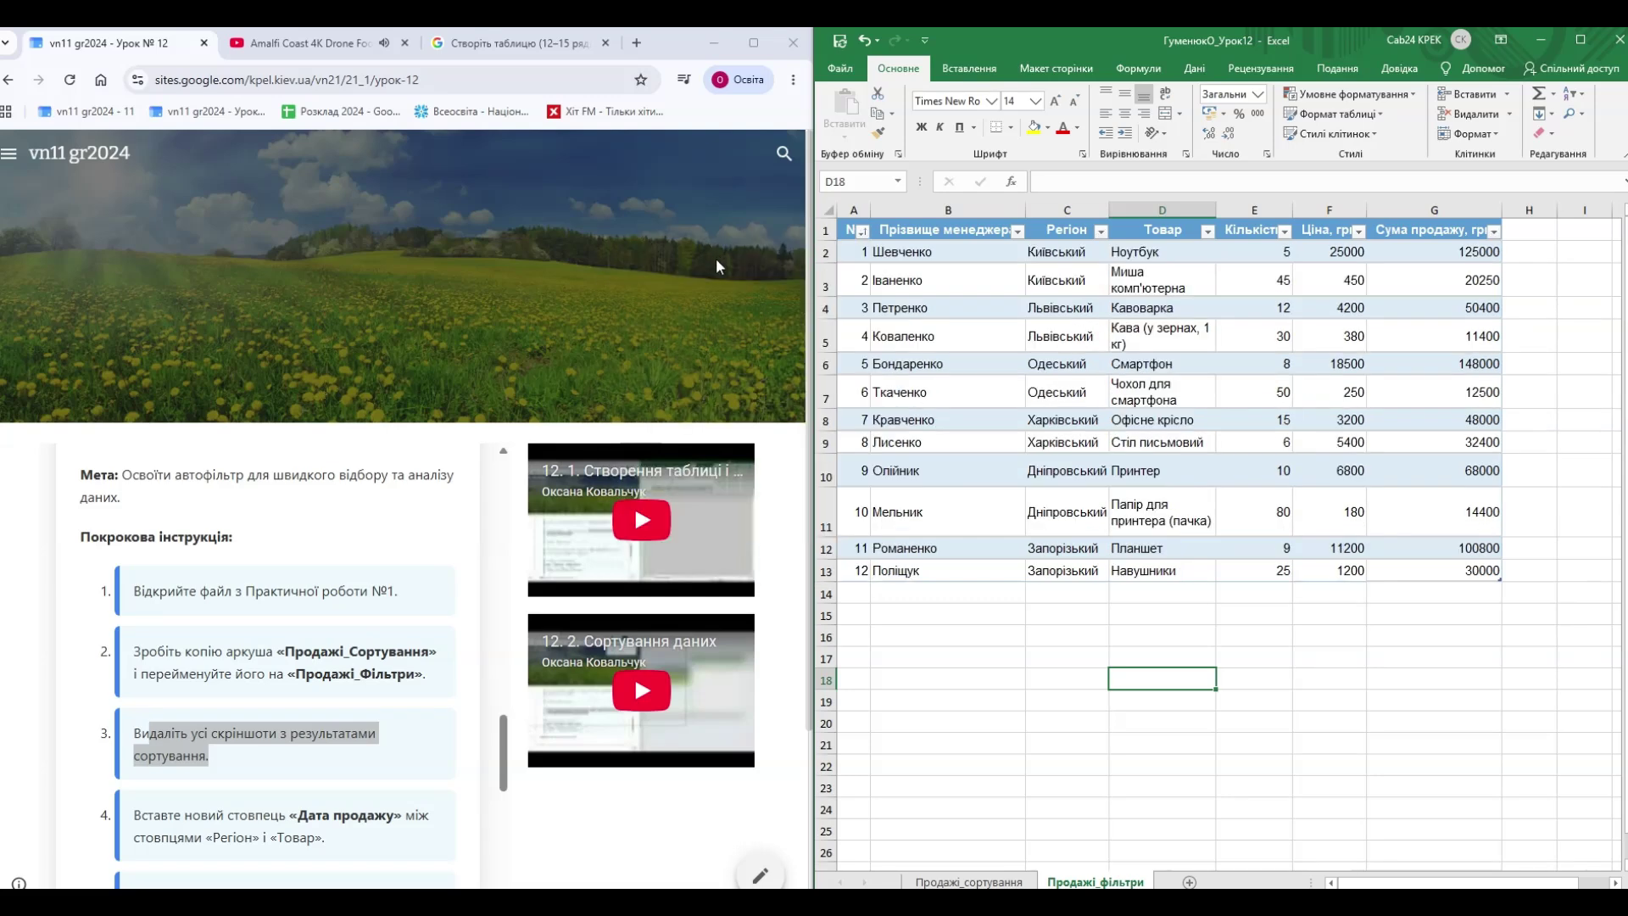
click(1096, 631)
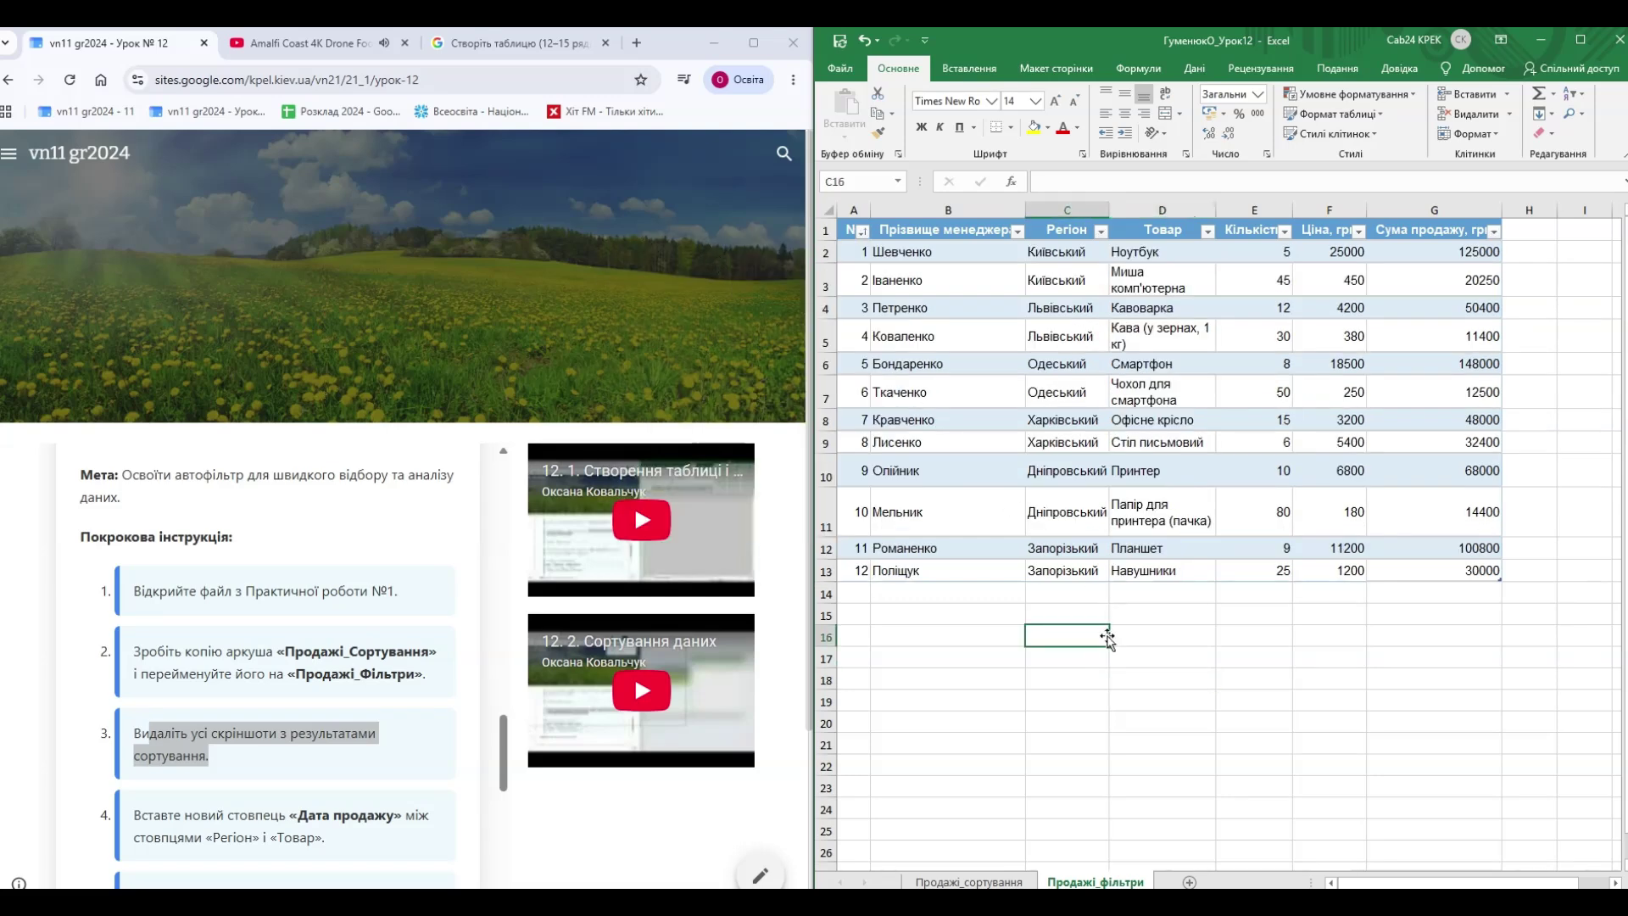
- Insert a new table column between the Регіон and Товар columns
scroll(236, 750, down, 2)
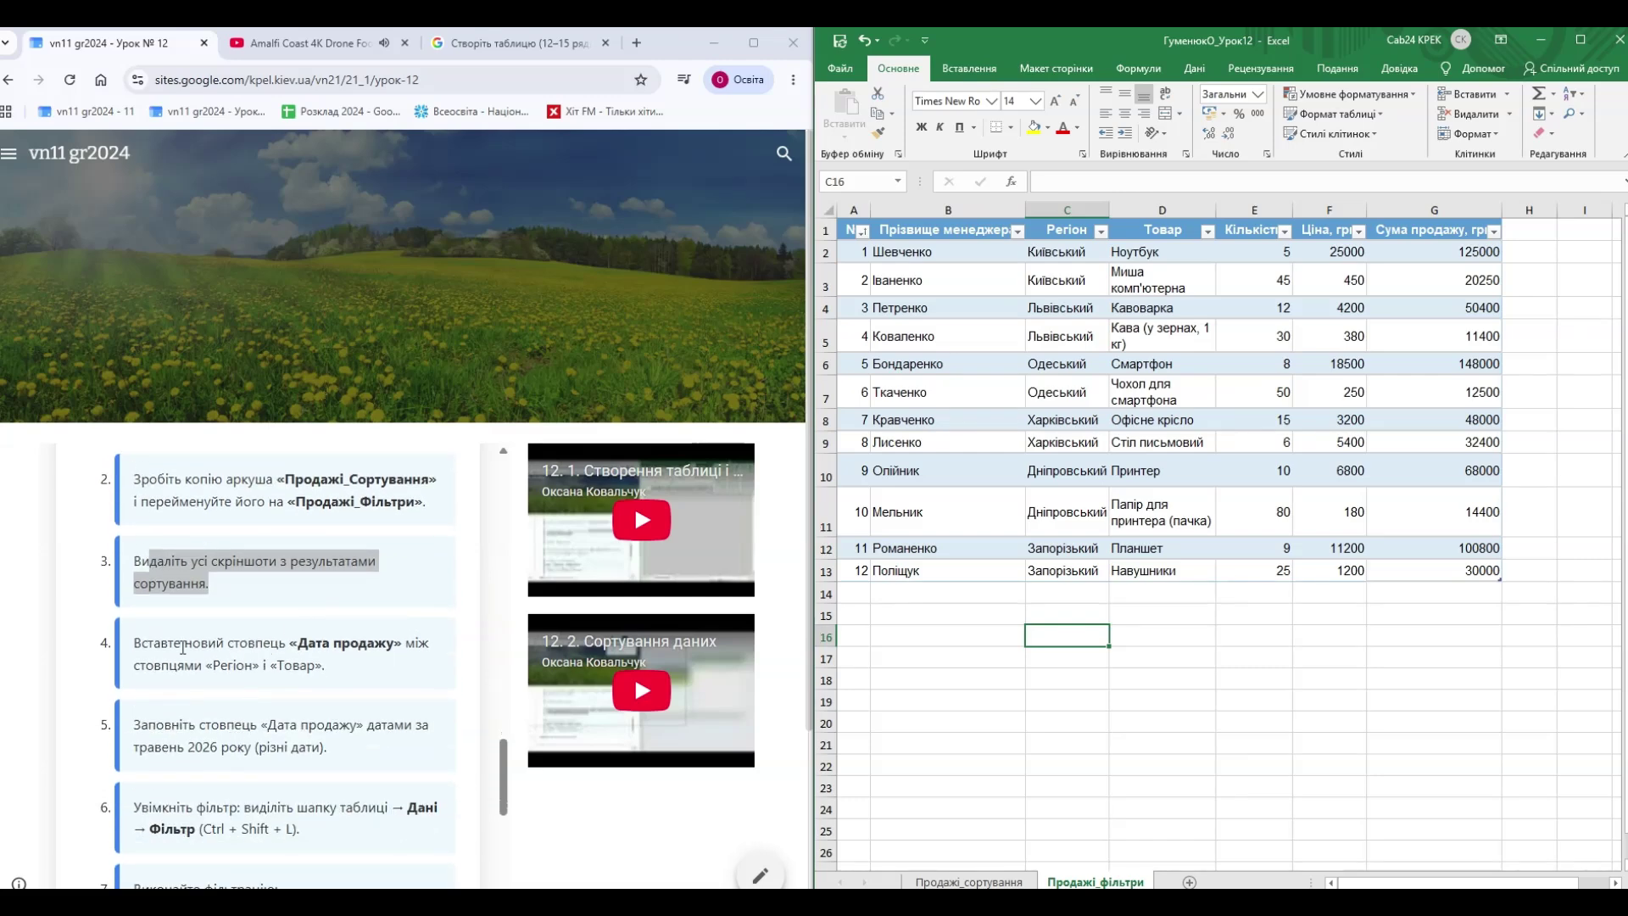
drag(182, 644, 392, 678)
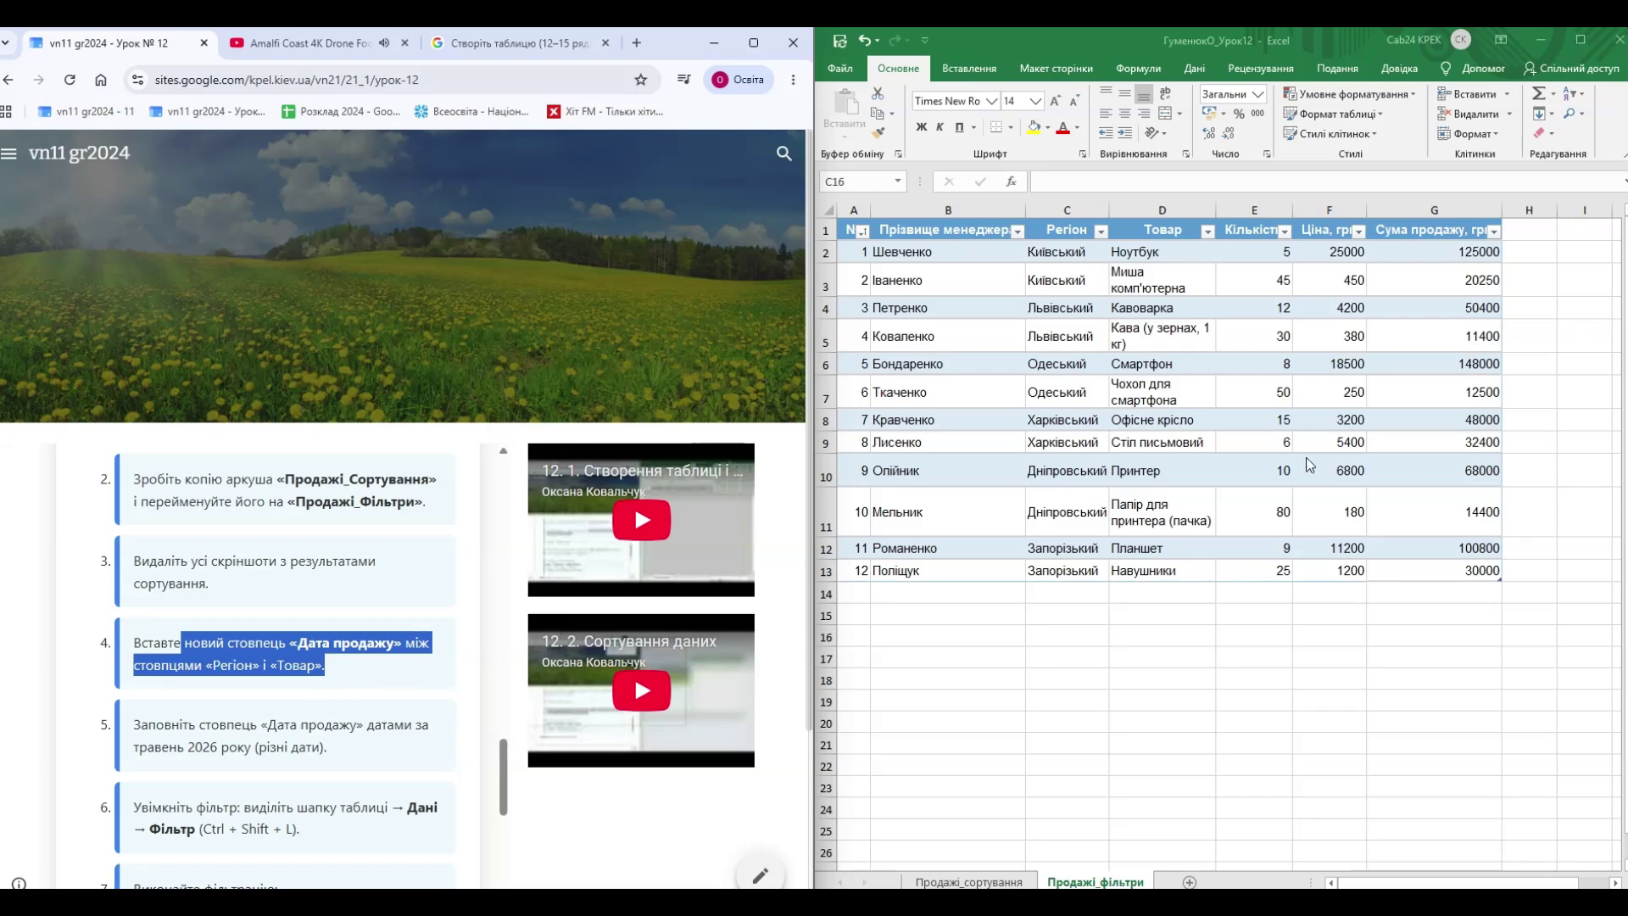
click(1131, 230)
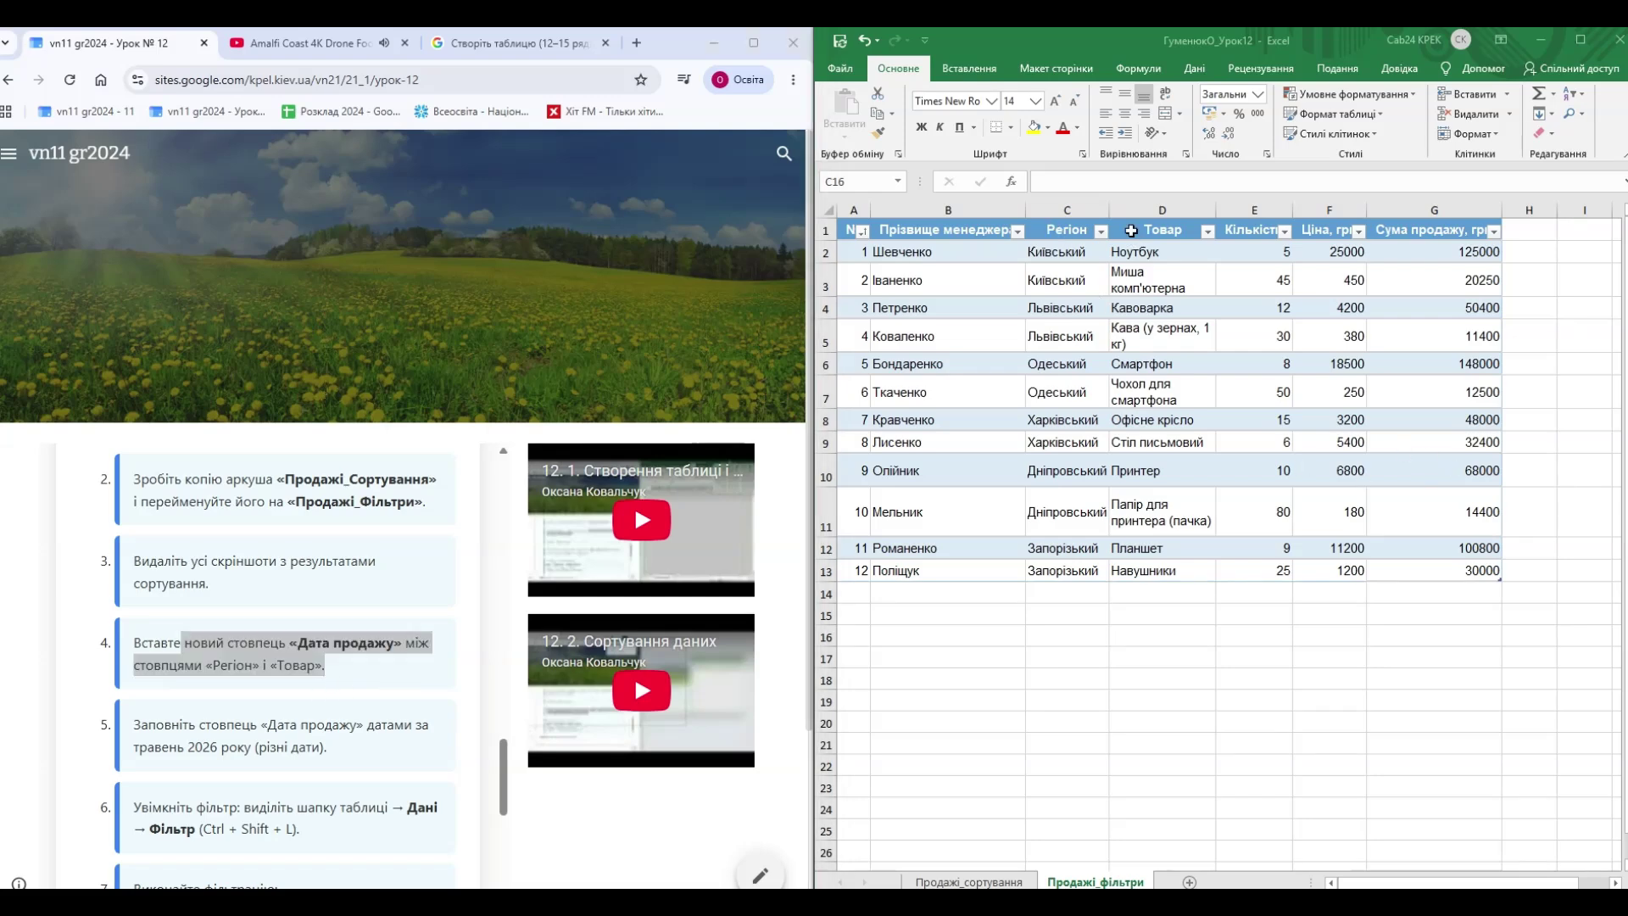
click(1131, 229)
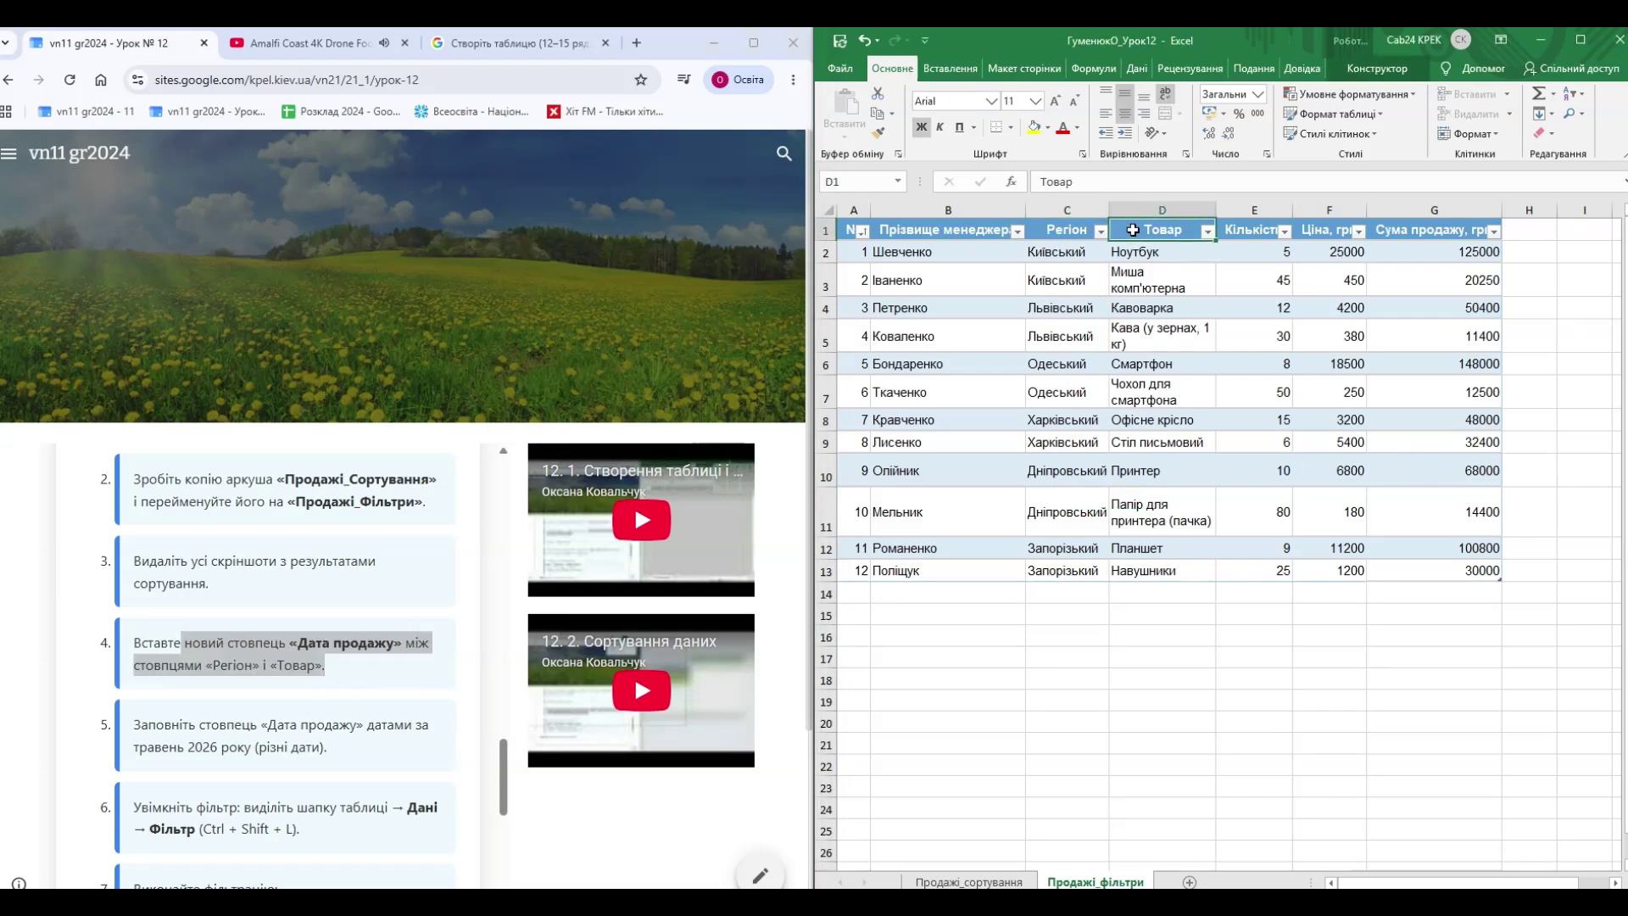
right_click(1133, 230)
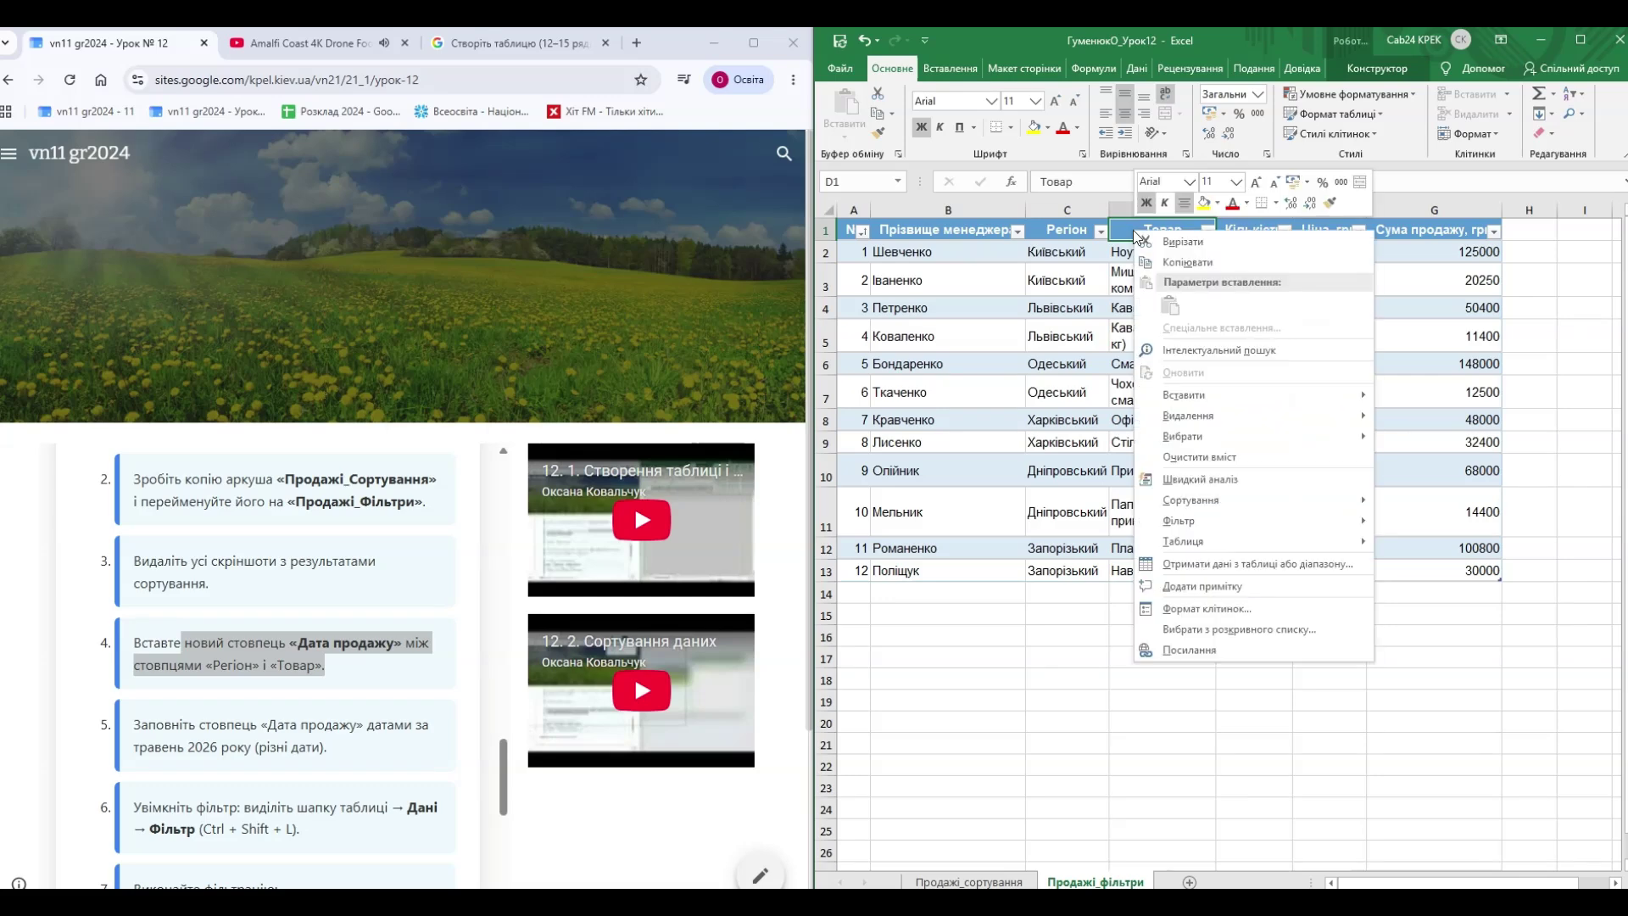
mouse_move(1178, 397)
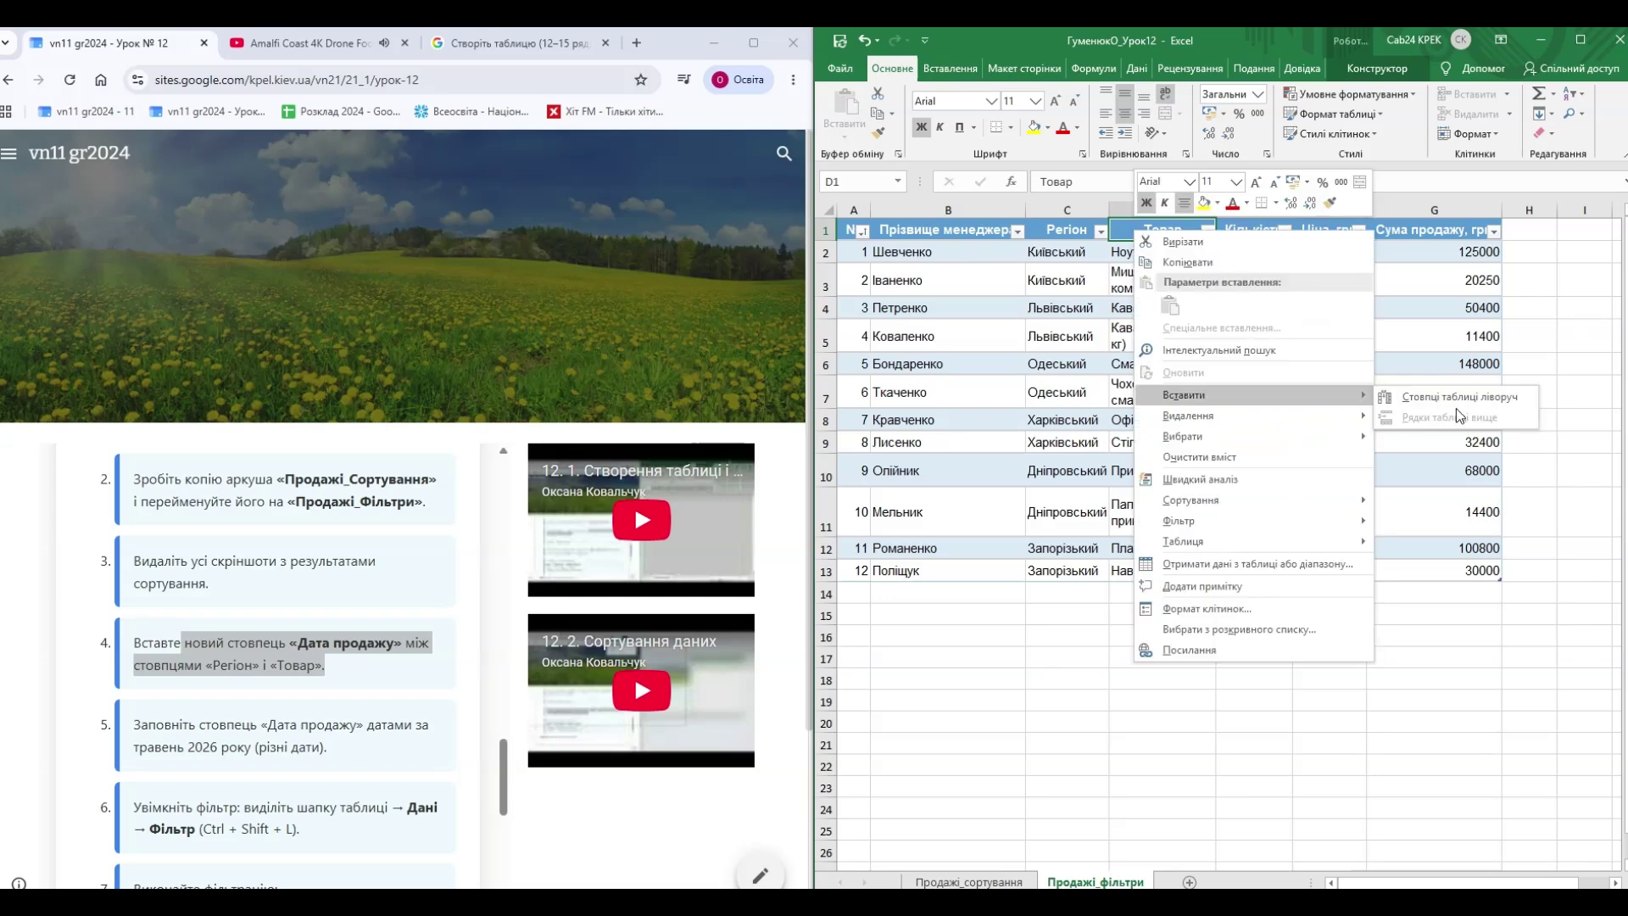
click(1502, 401)
- Name the new column's header Дата продажу
double_click(1183, 252)
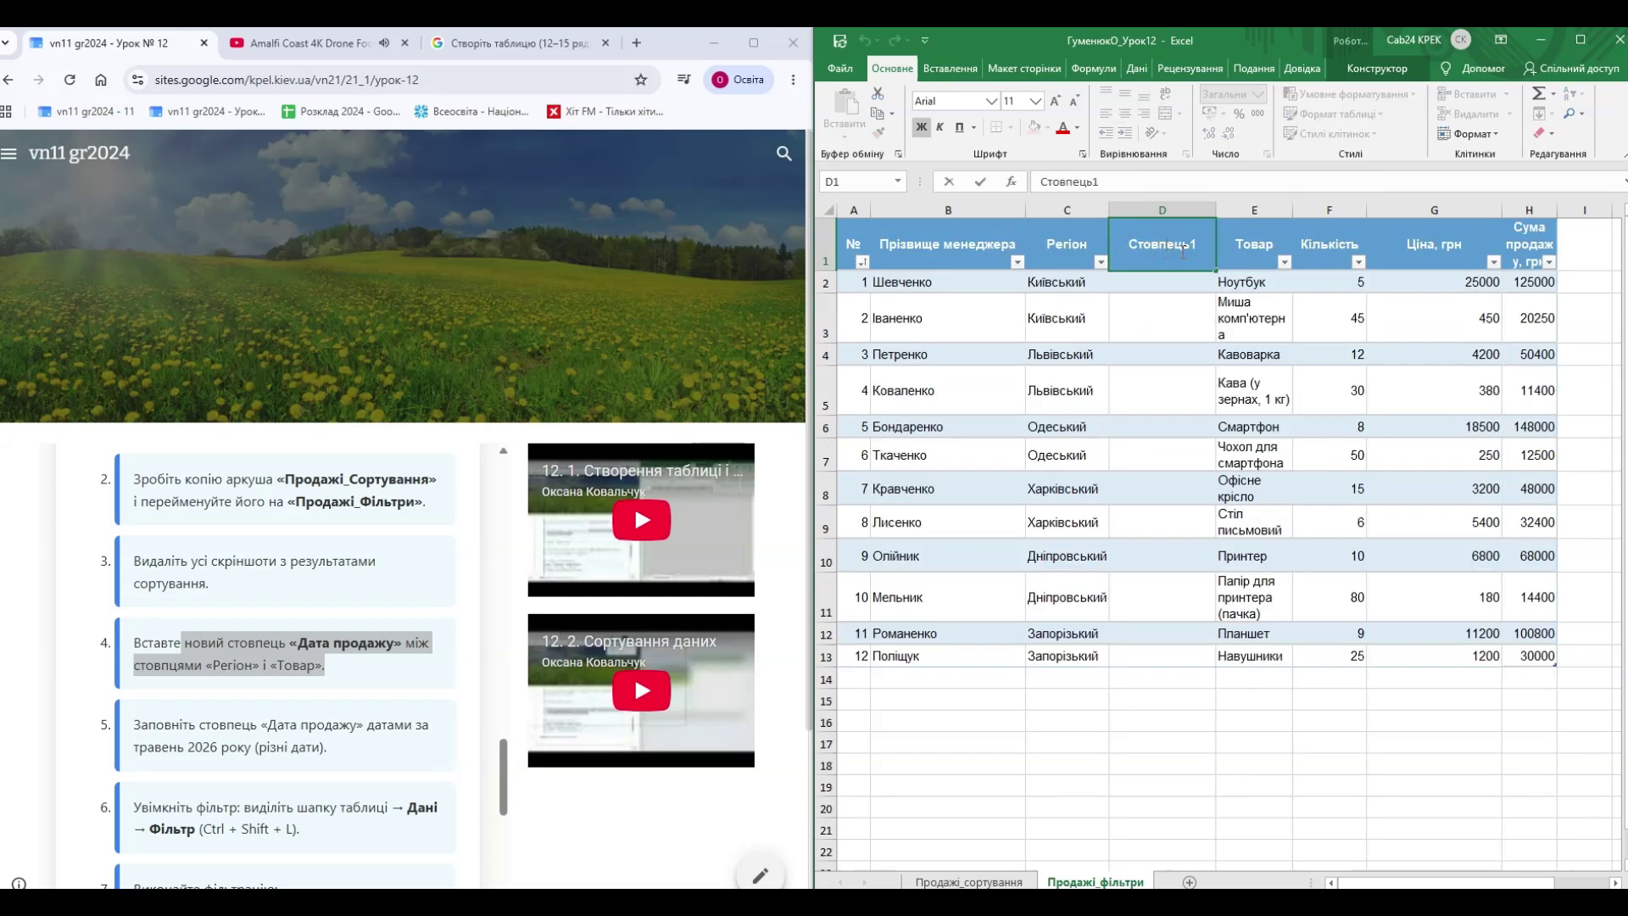
drag(1205, 248, 1112, 254)
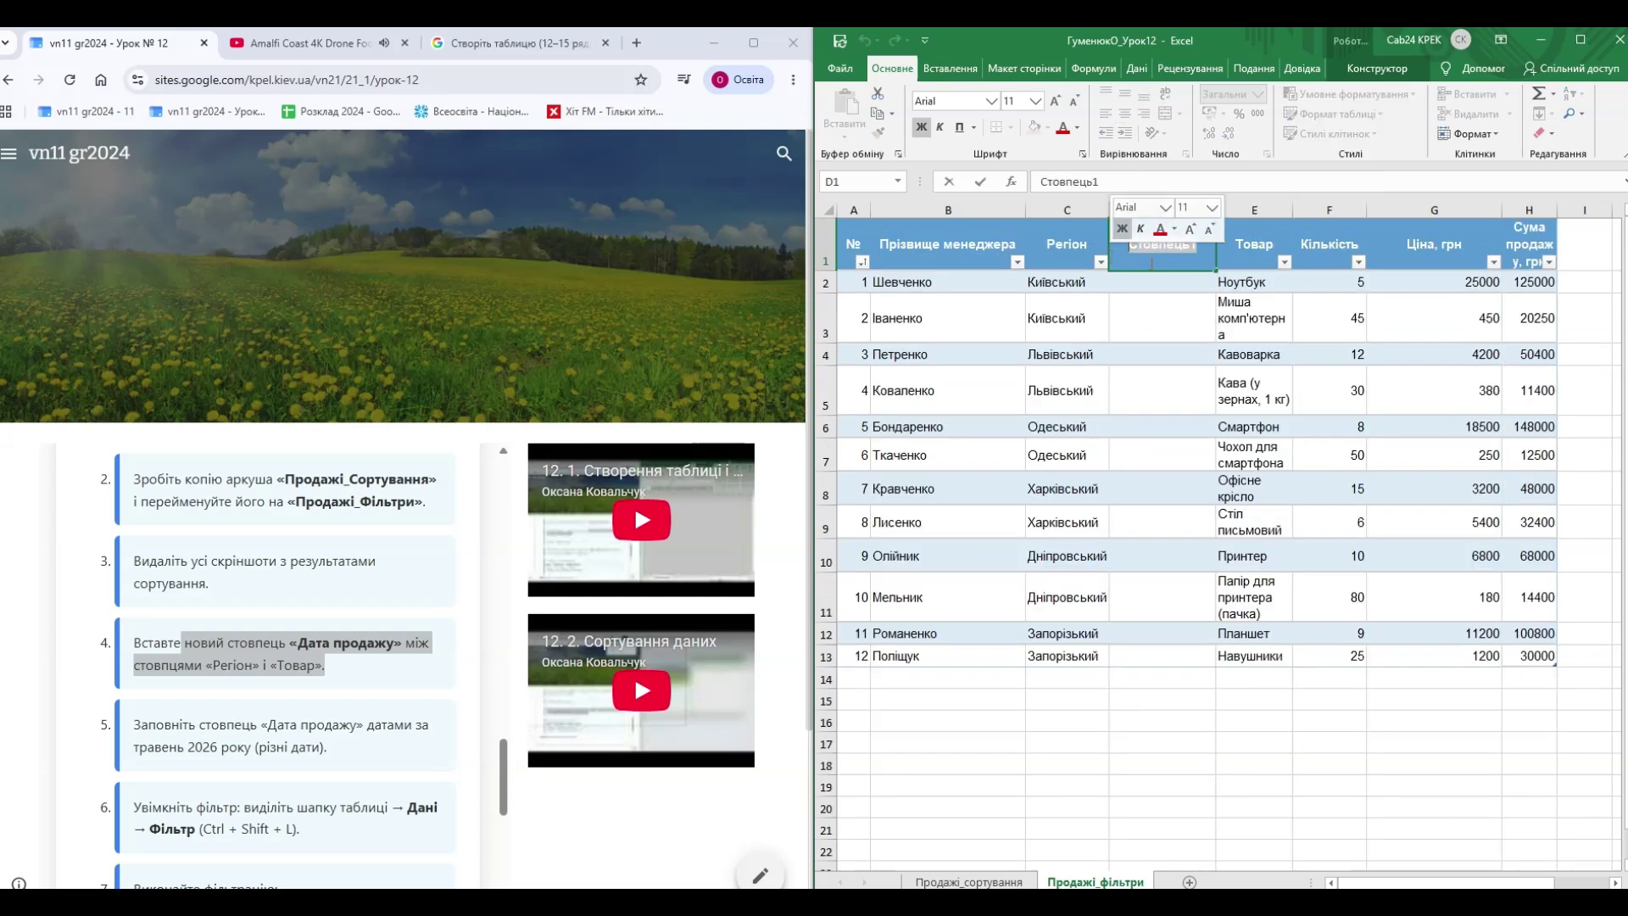
text(Дата)
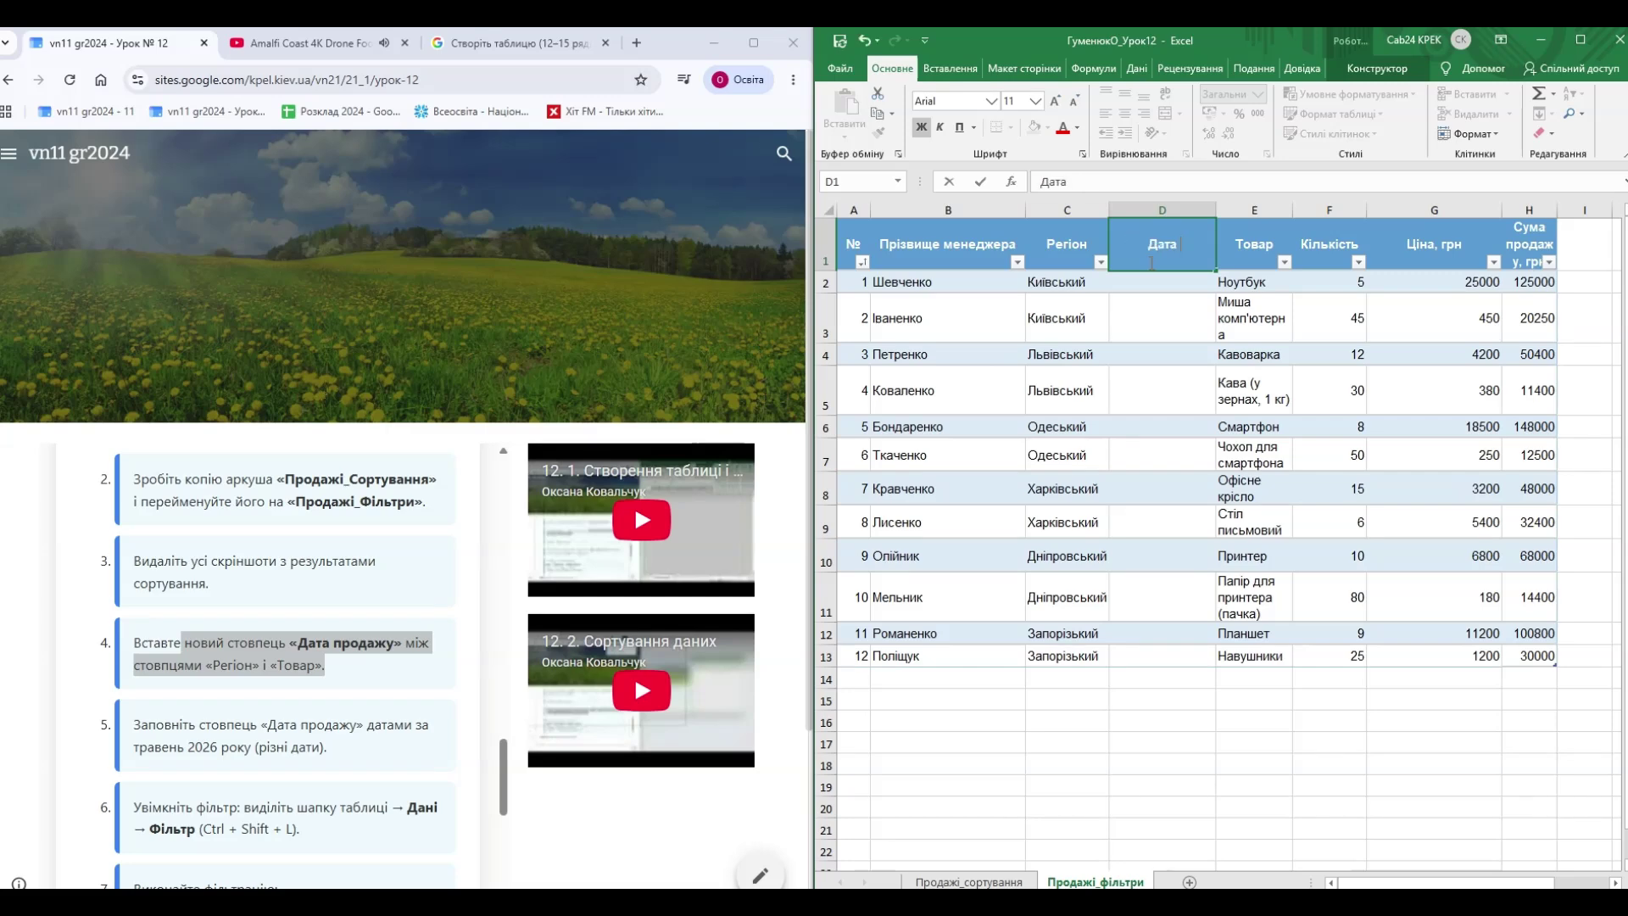
text( продажу)
- Enter 01.06.2026 in D2 and fill consecutive dates down the Дата продажу column to the table's last row
click(1132, 284)
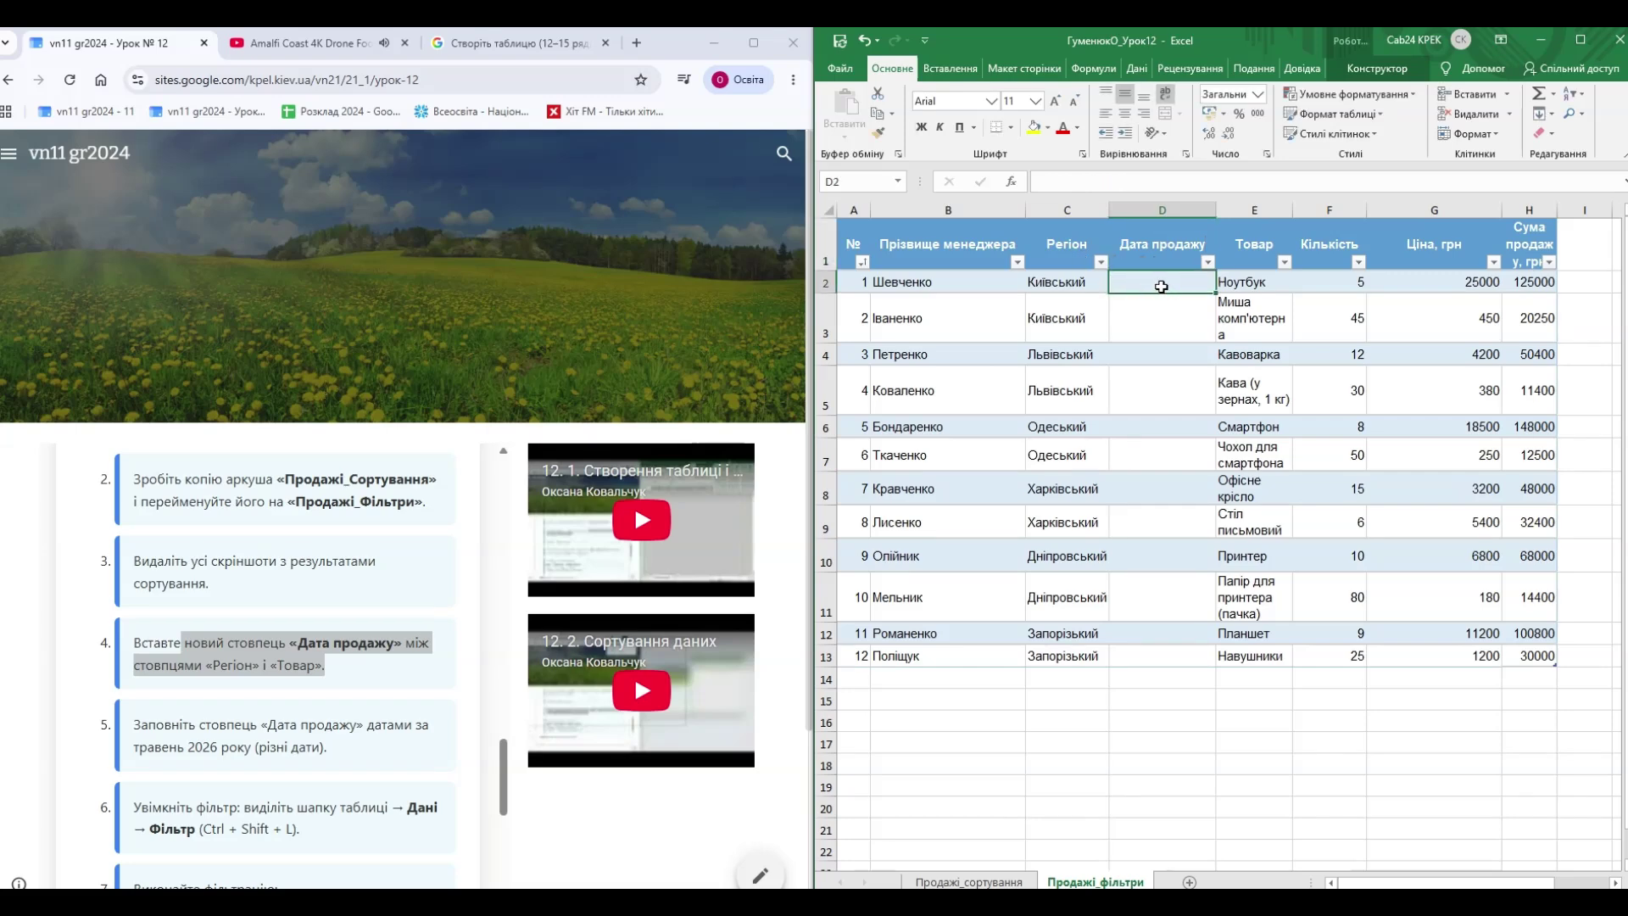
text(1.)
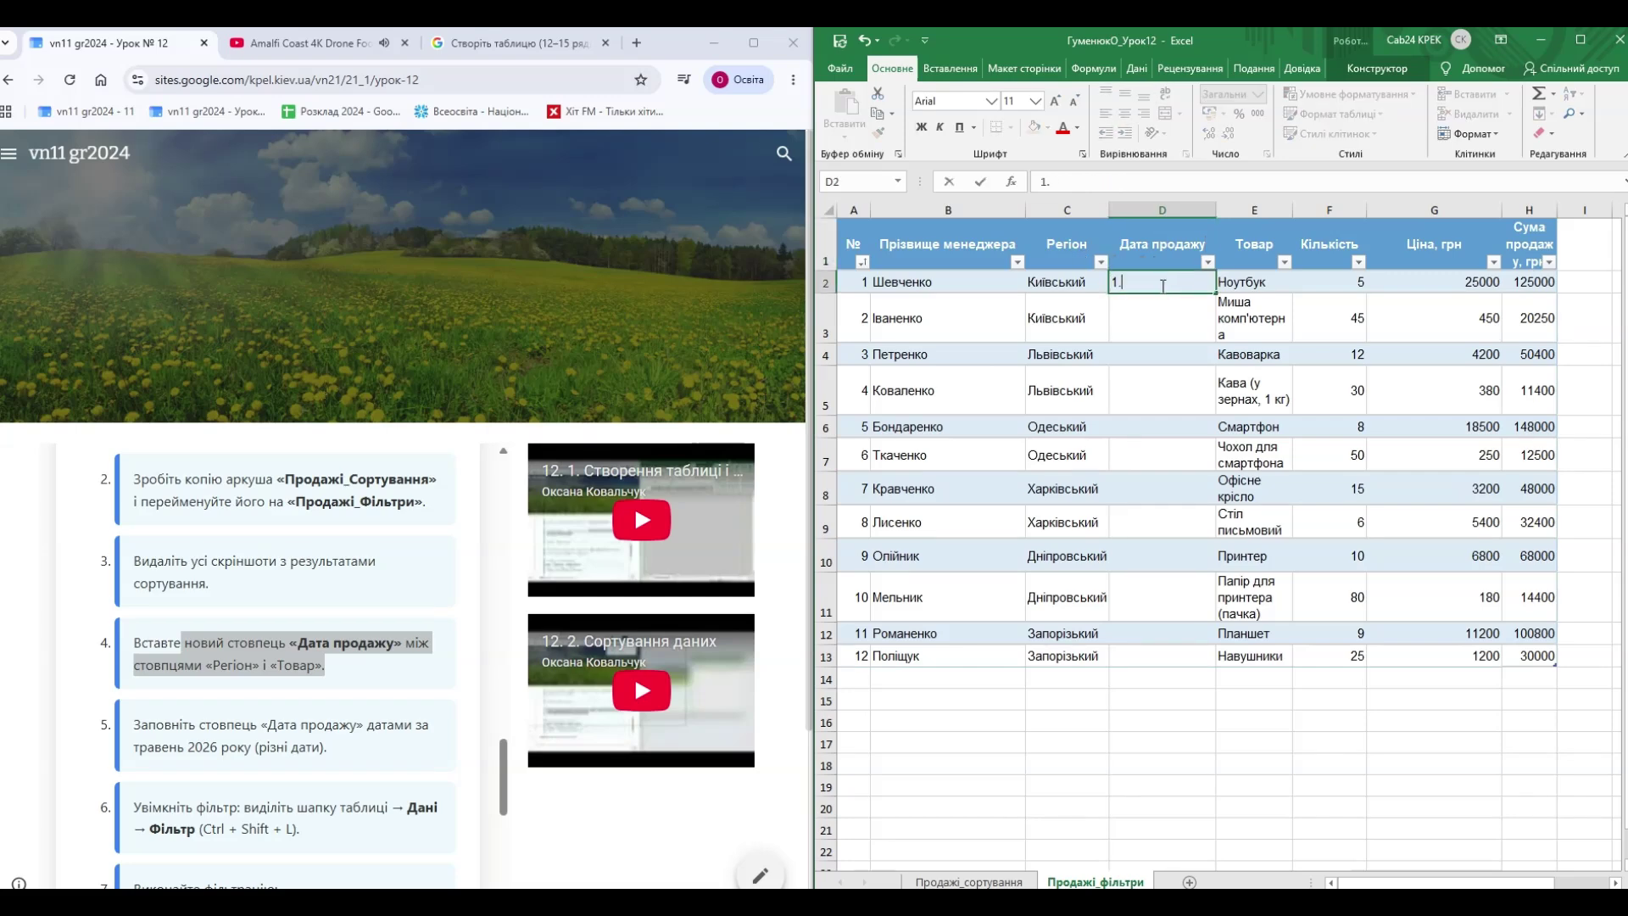
text(06.2026)
key(Return)
click(1143, 286)
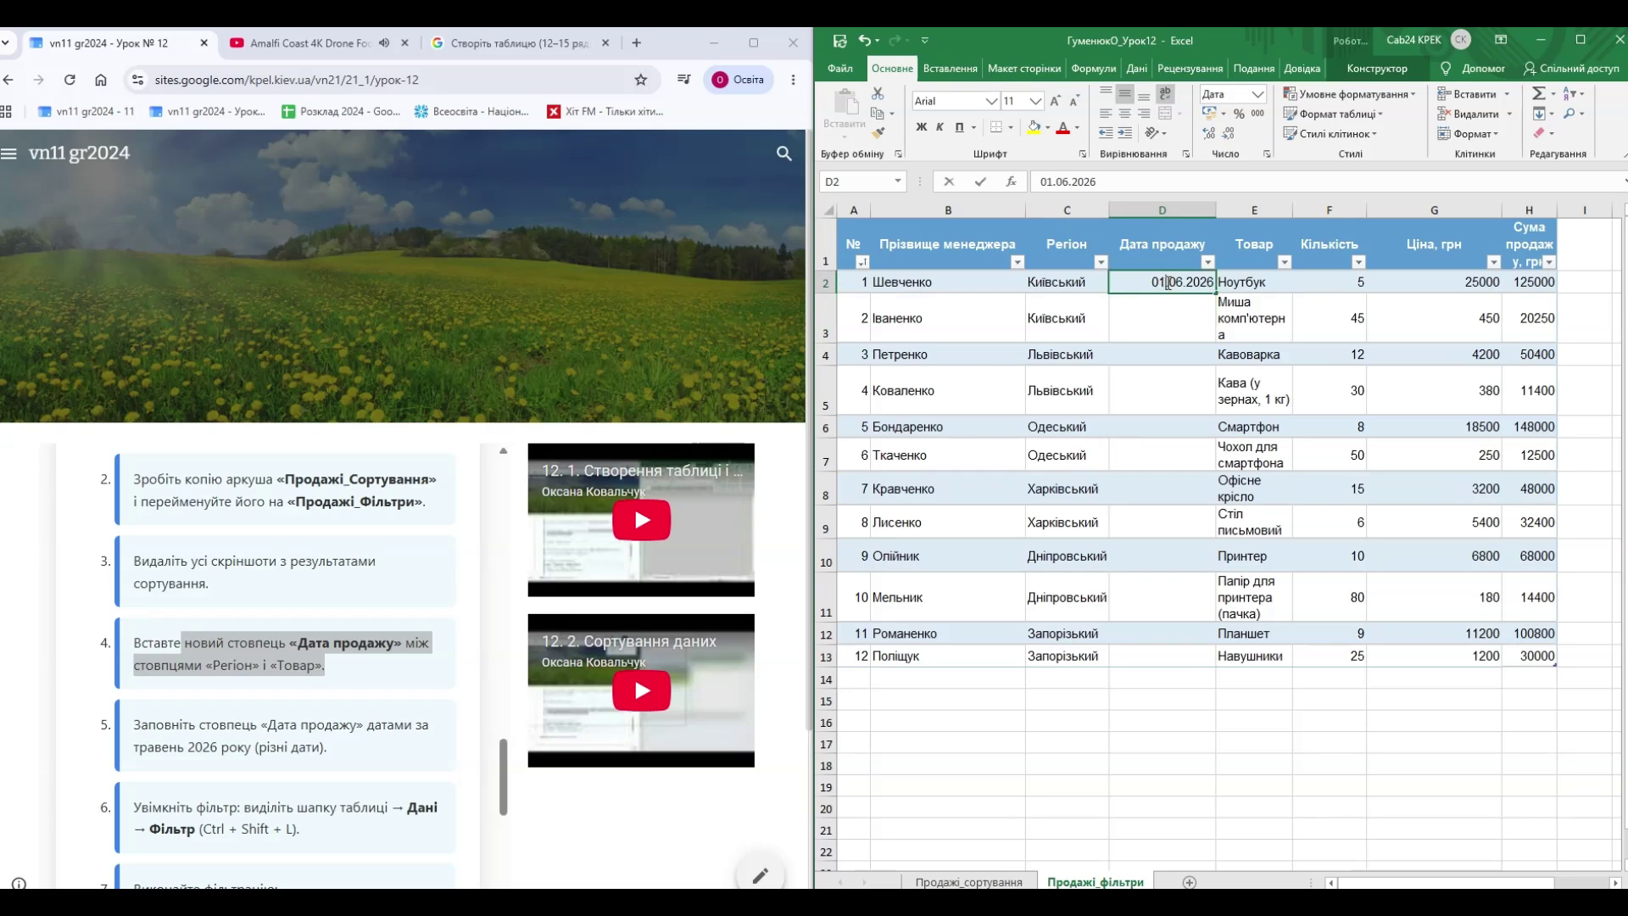
double_click(1214, 293)
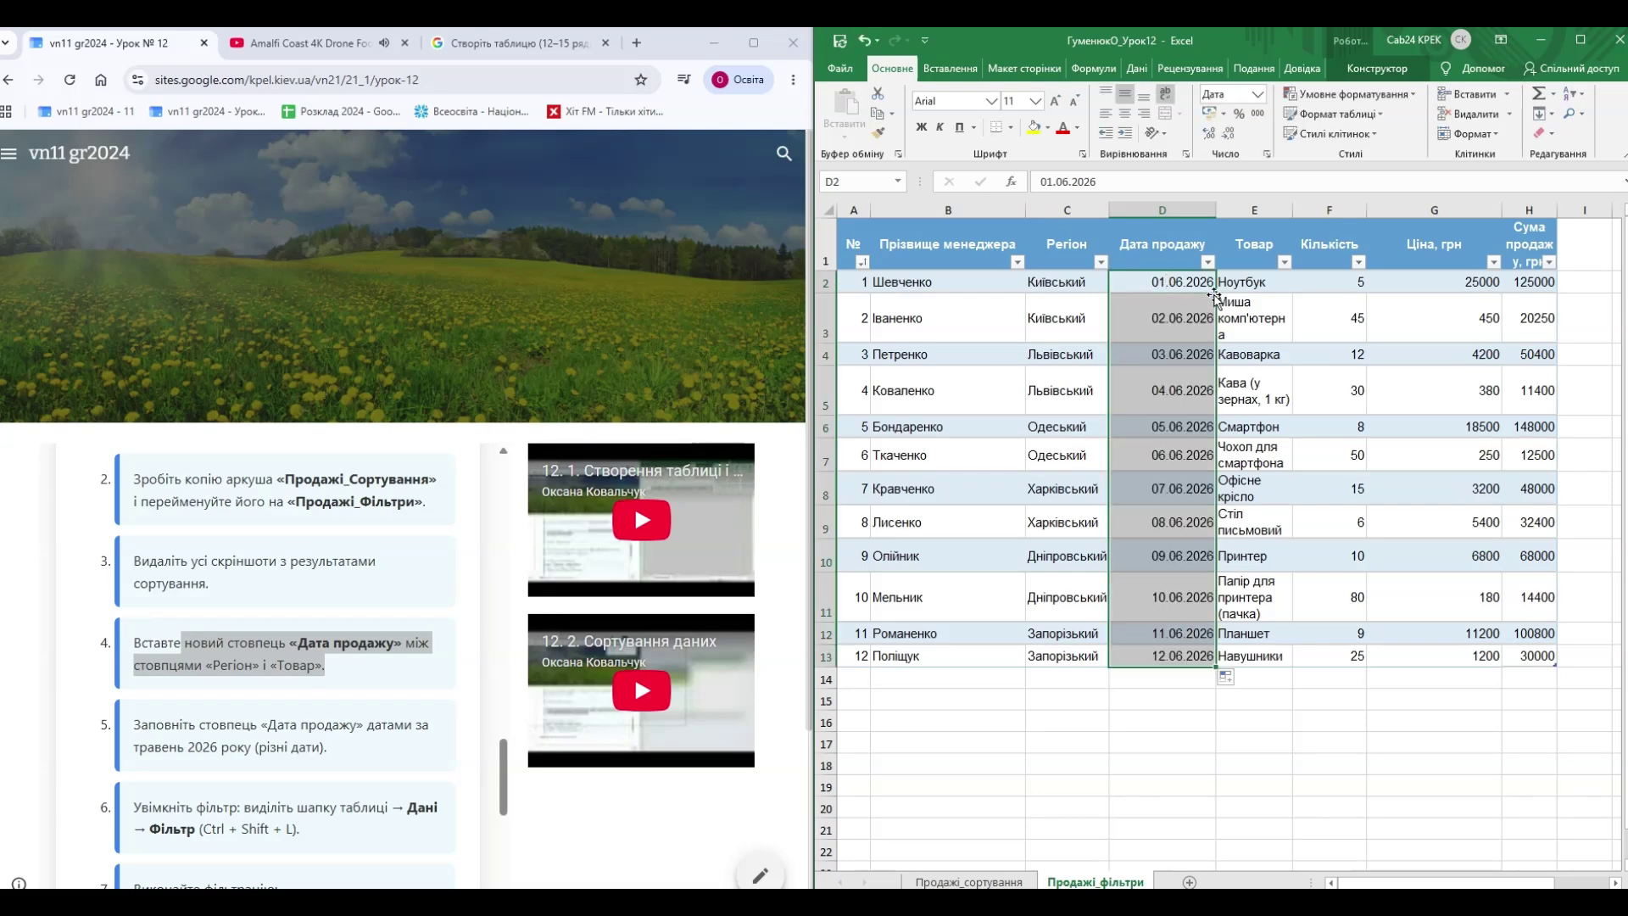
click(1261, 325)
click(1283, 775)
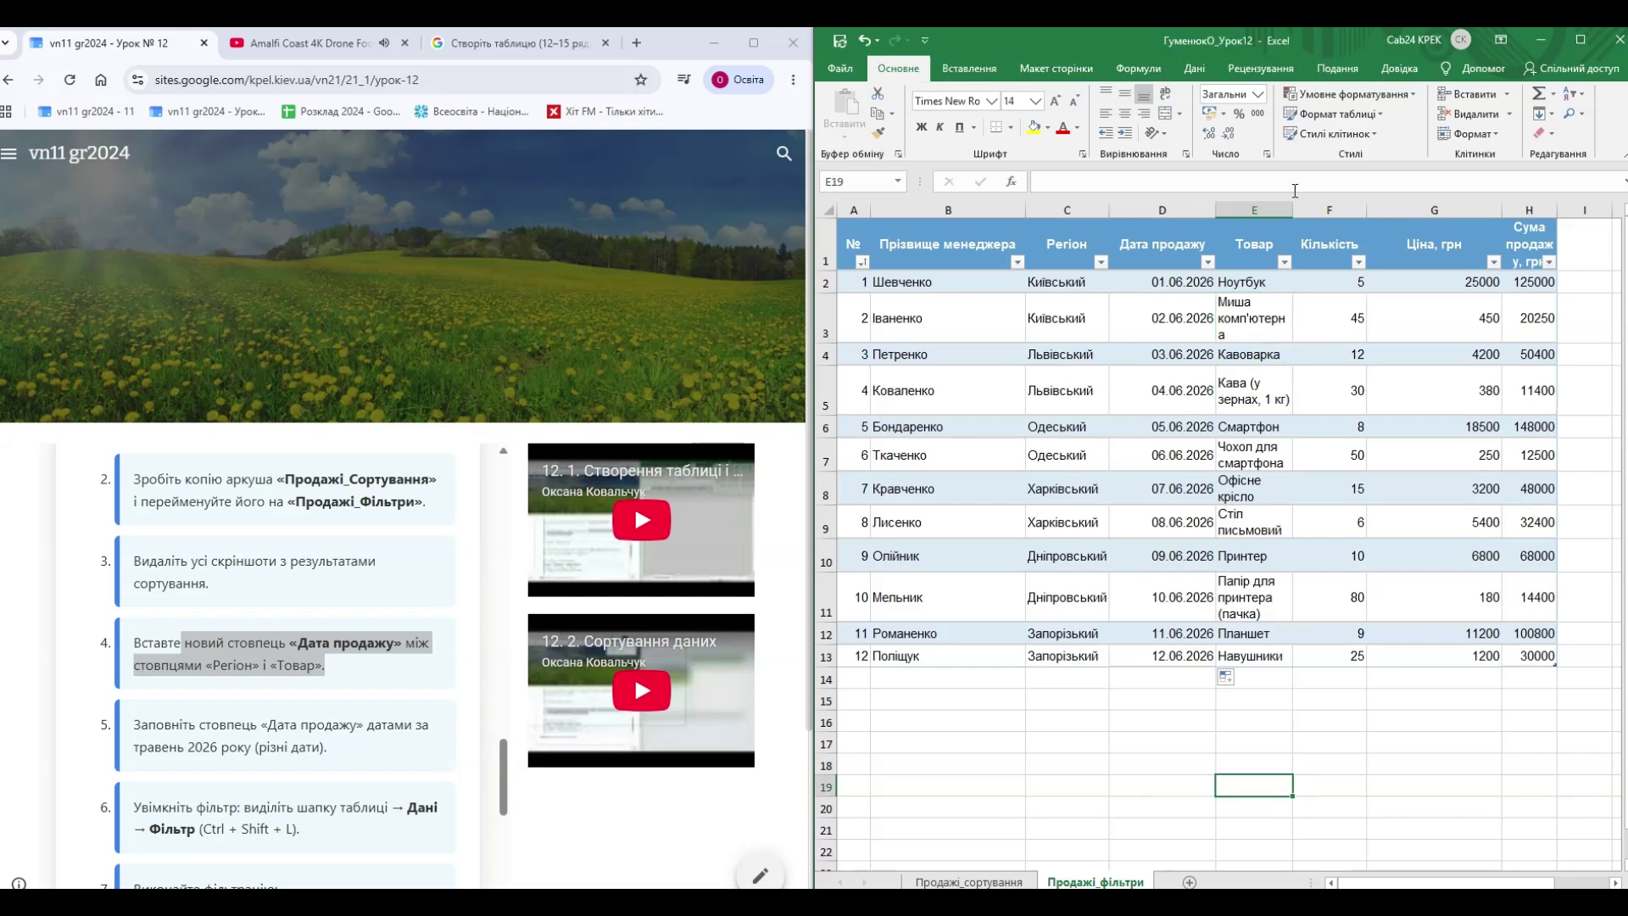
- Widen the Товар column to fit its product names and narrow the Ціна, грн and Прізвище менеджера columns
drag(1292, 210, 1337, 213)
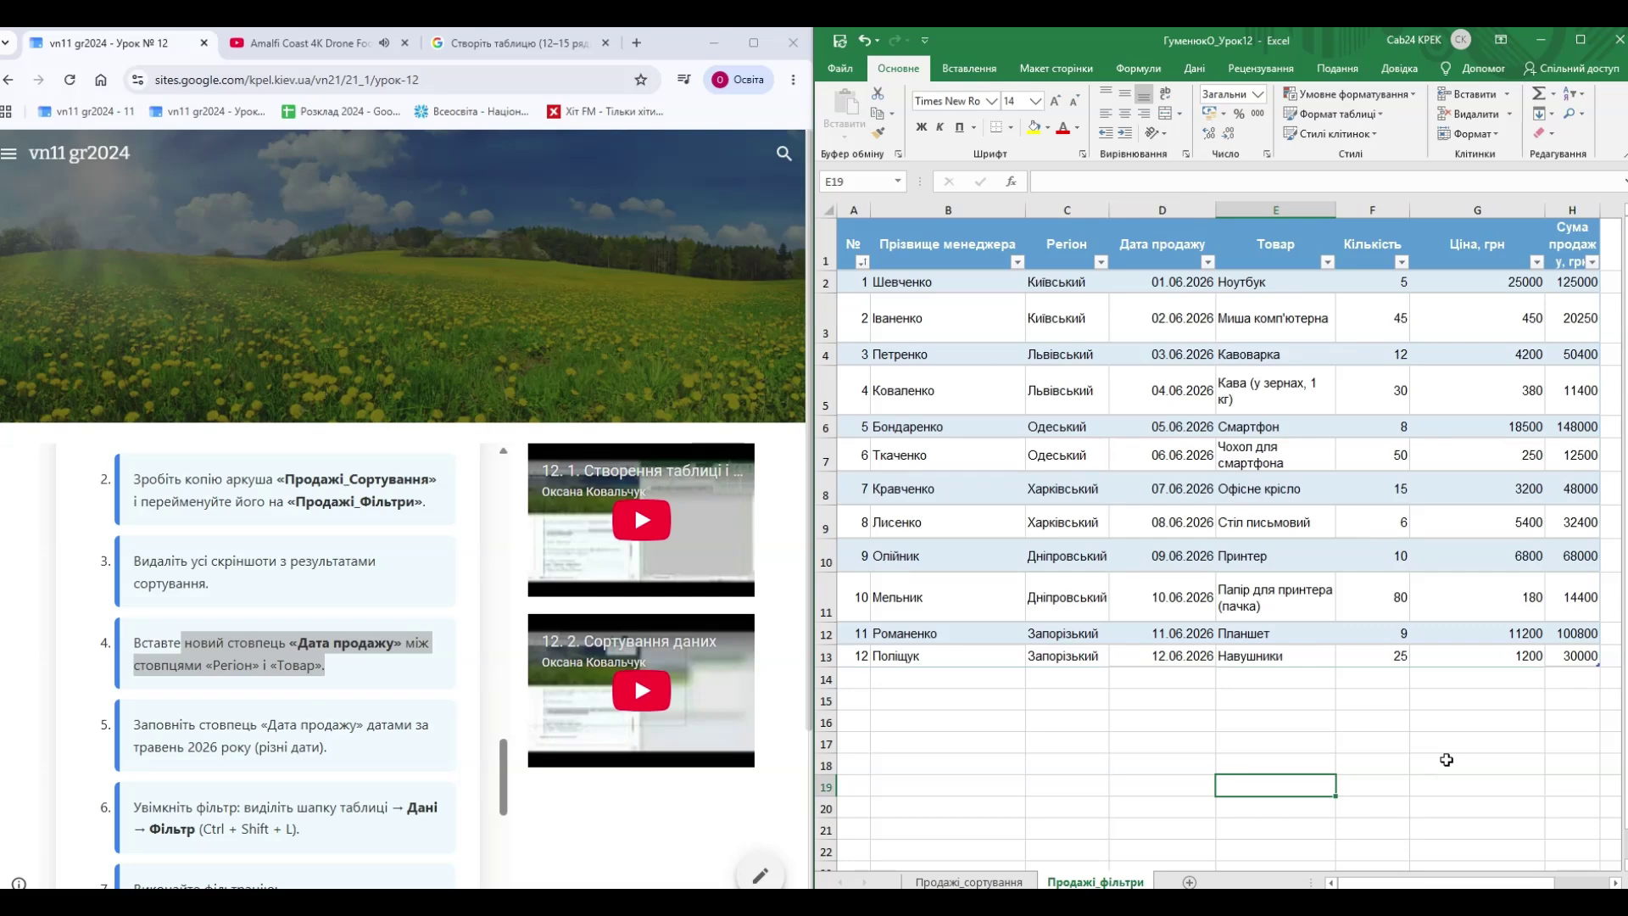
drag(1545, 210, 1497, 214)
drag(1339, 212, 1391, 212)
drag(1025, 212, 964, 211)
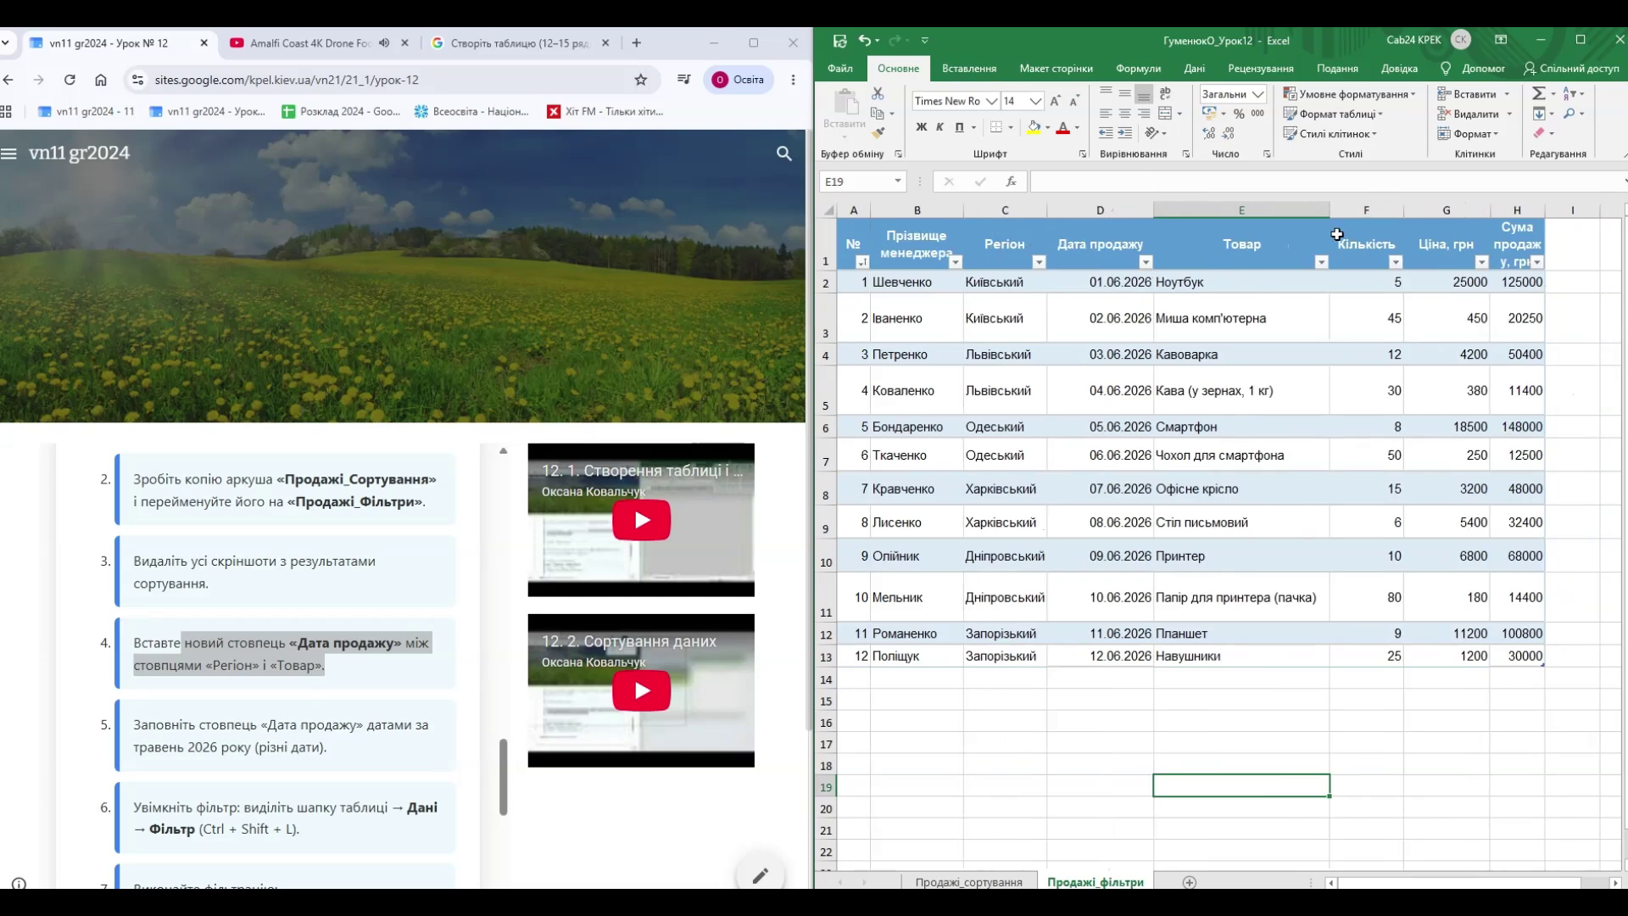
- Narrow the Товар column slightly and widen the Сума продажу, грн column so its header wraps cleanly
mouse_move(1329, 218)
mouse_down()
mouse_move(1303, 219)
mouse_move(1325, 219)
mouse_up()
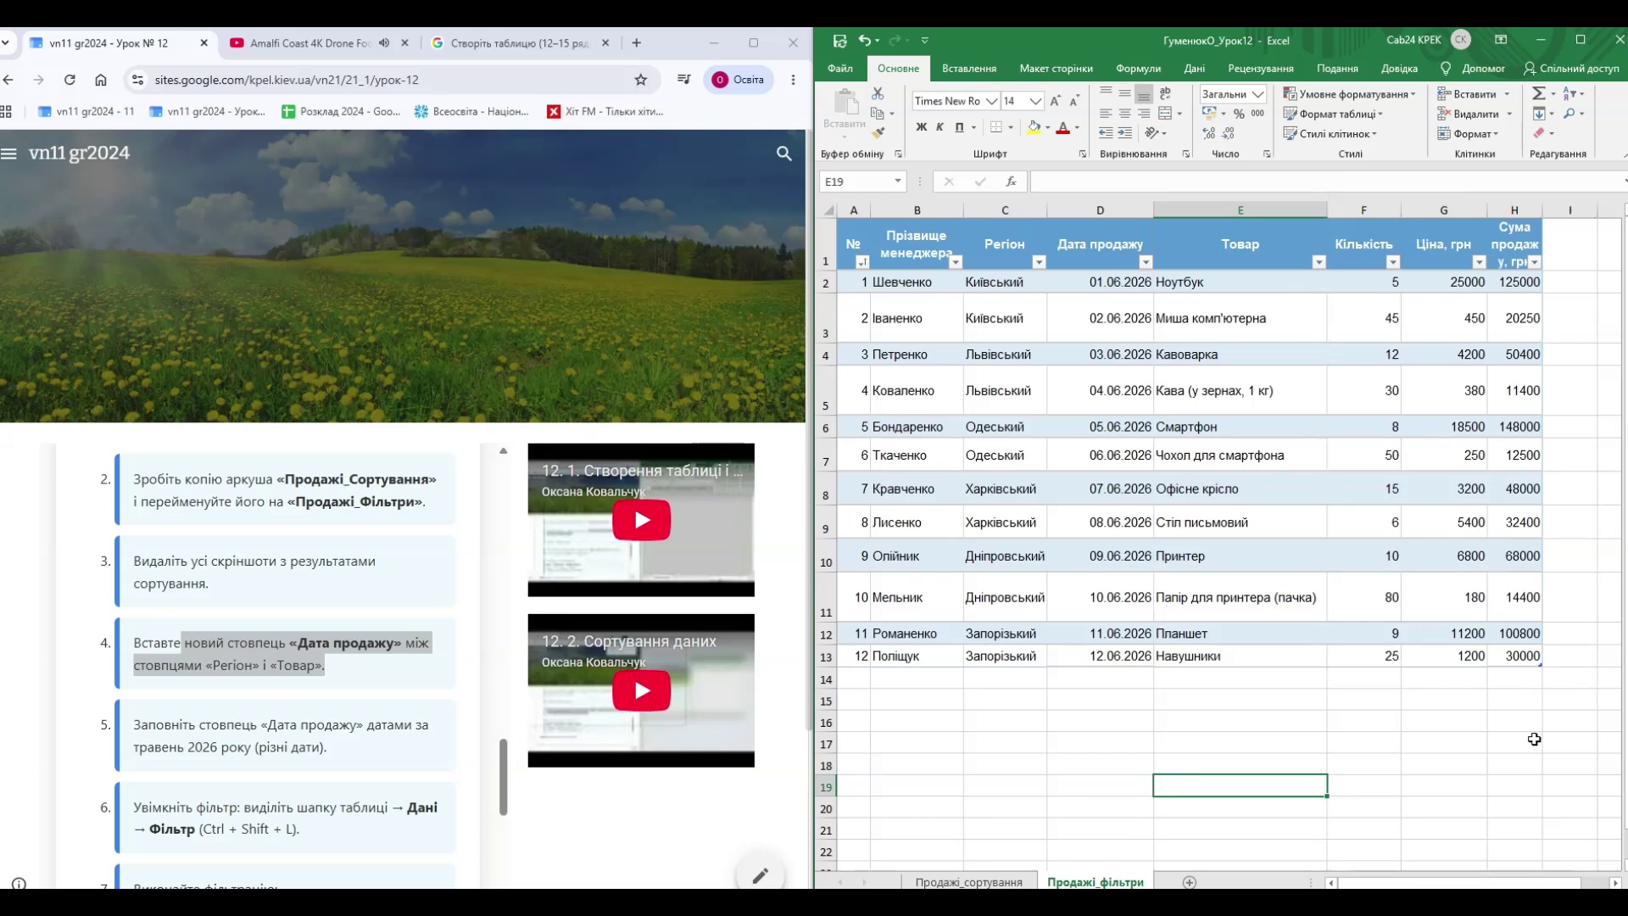
drag(1542, 211, 1569, 205)
click(1431, 725)
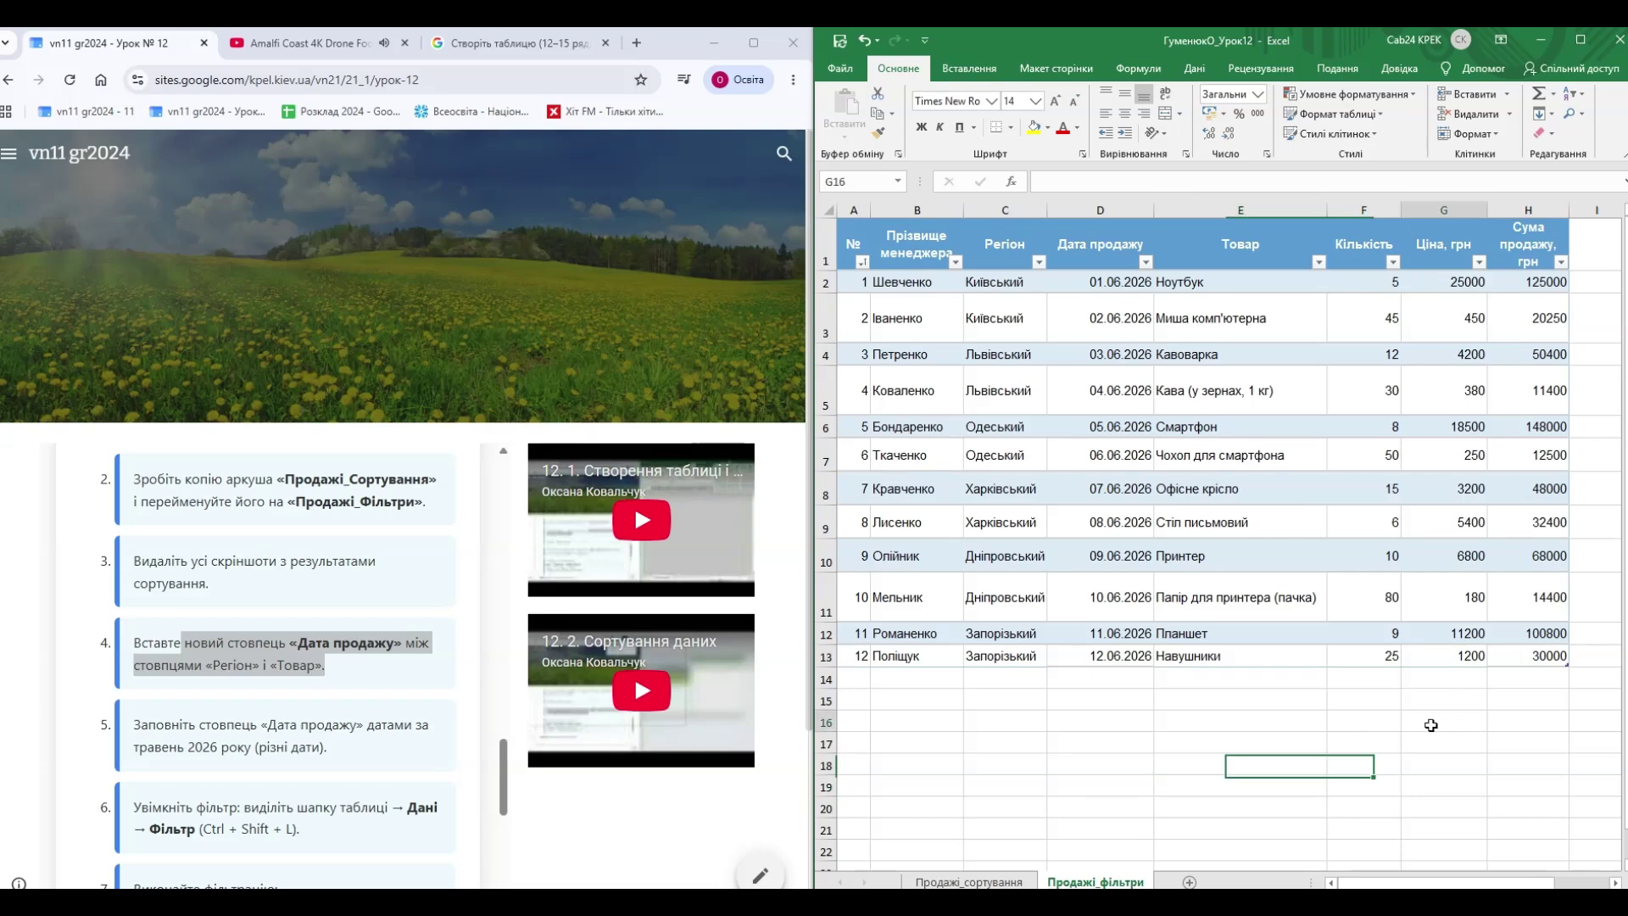
- Check the exercise's date-filling instruction and change the second sale date in D3 to 03.06.2026
scroll(219, 653, down, 1)
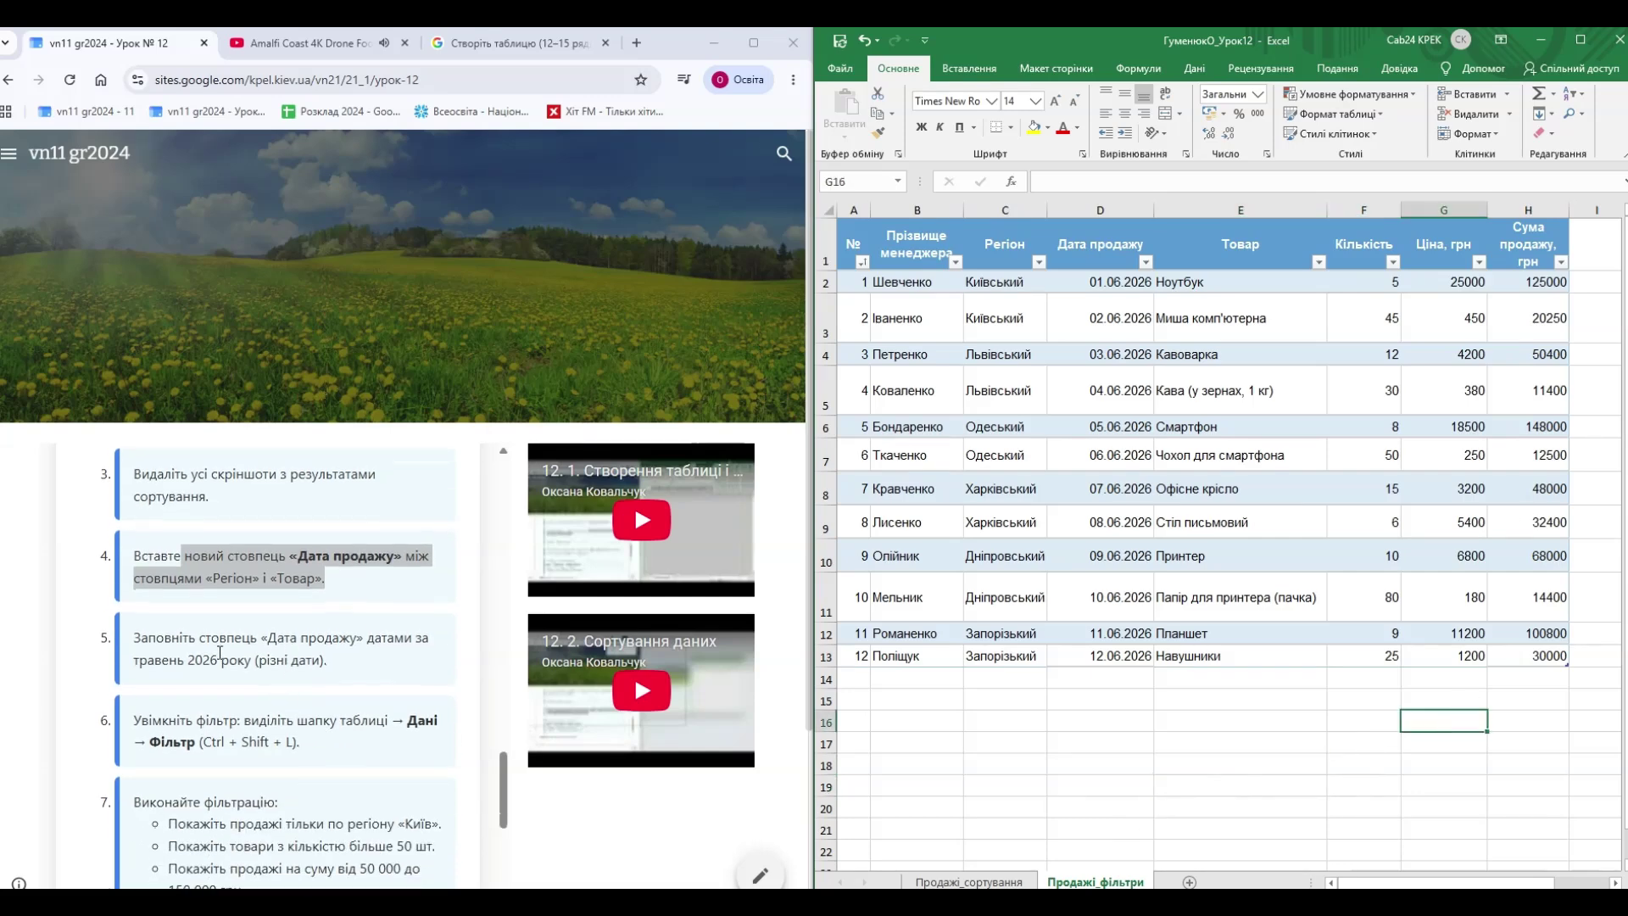
scroll(220, 653, down, 1)
drag(231, 574, 312, 576)
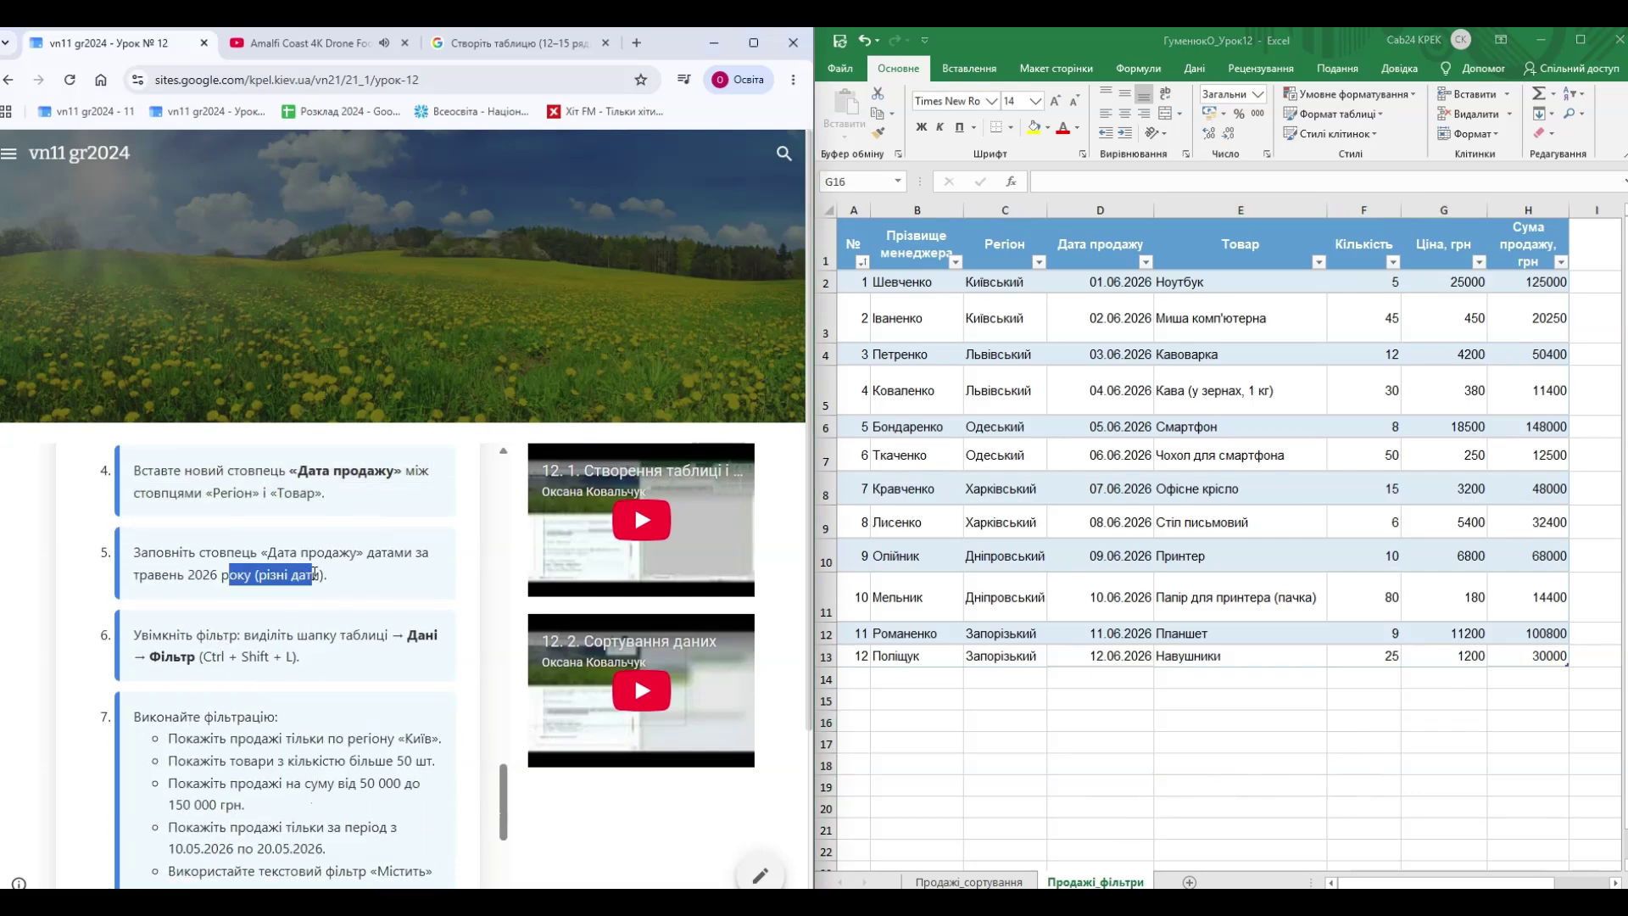
click(172, 649)
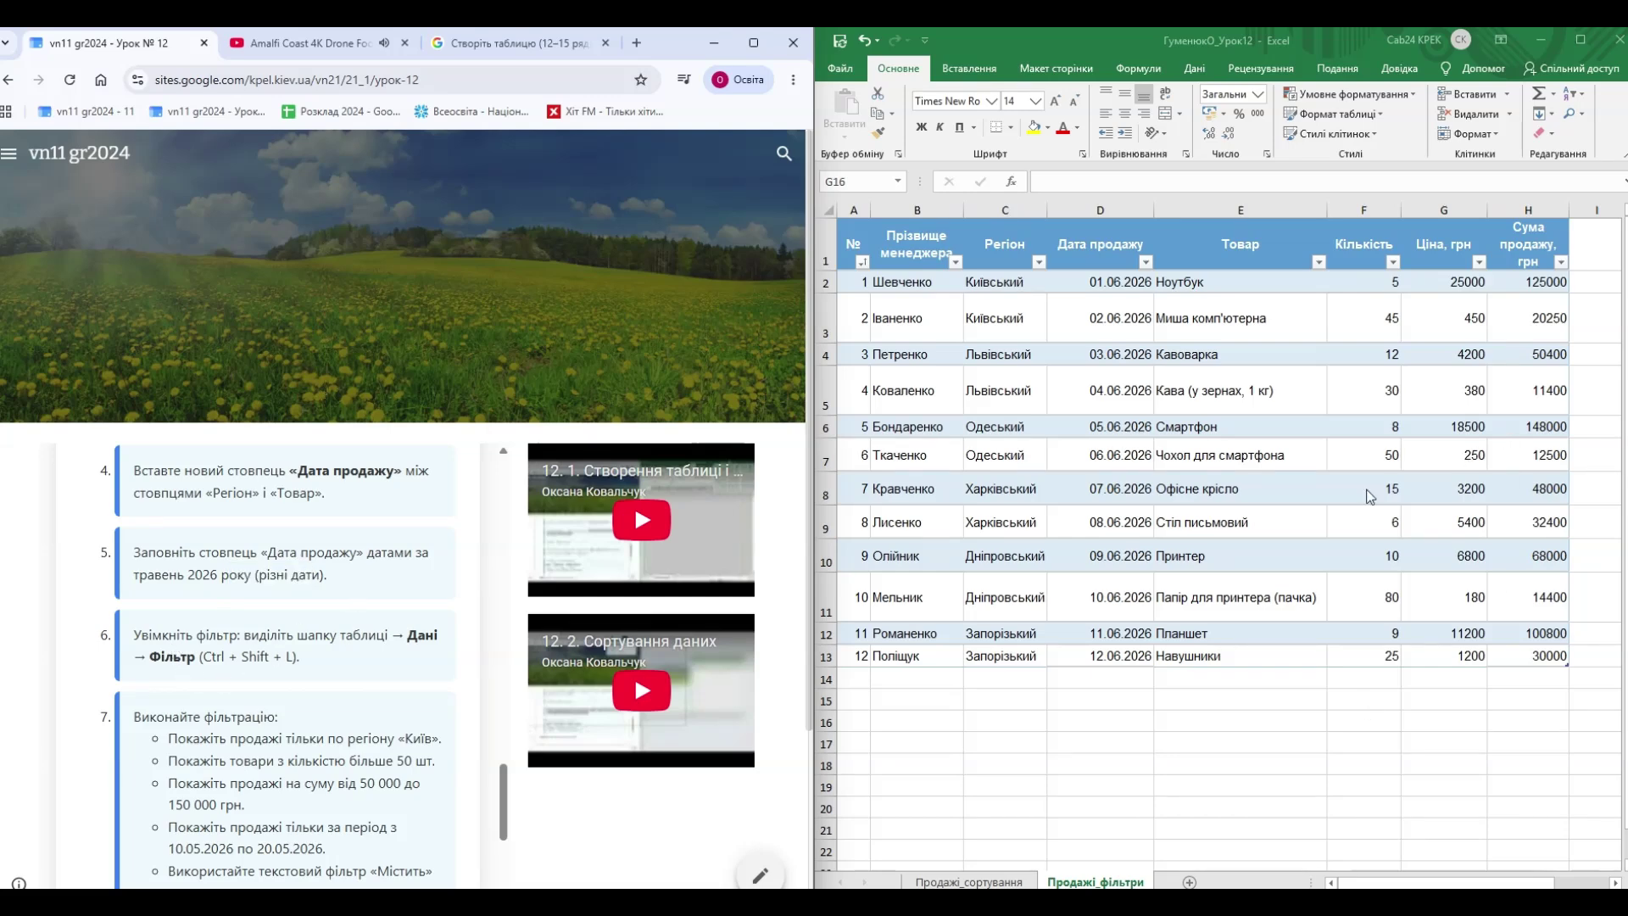
click(1104, 318)
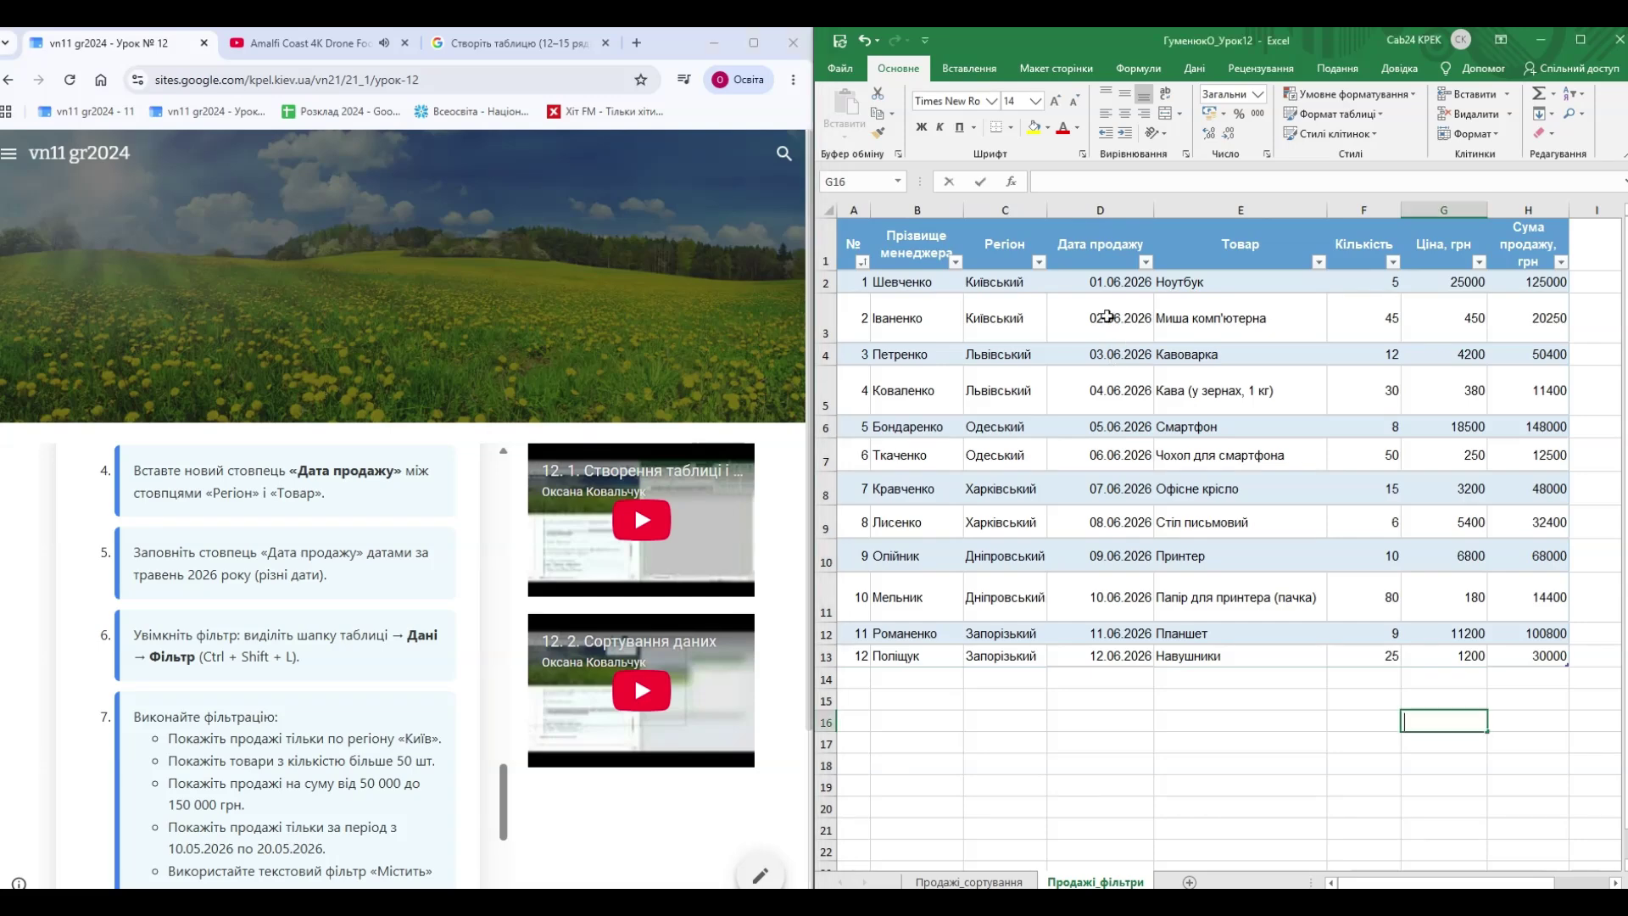
double_click(1104, 317)
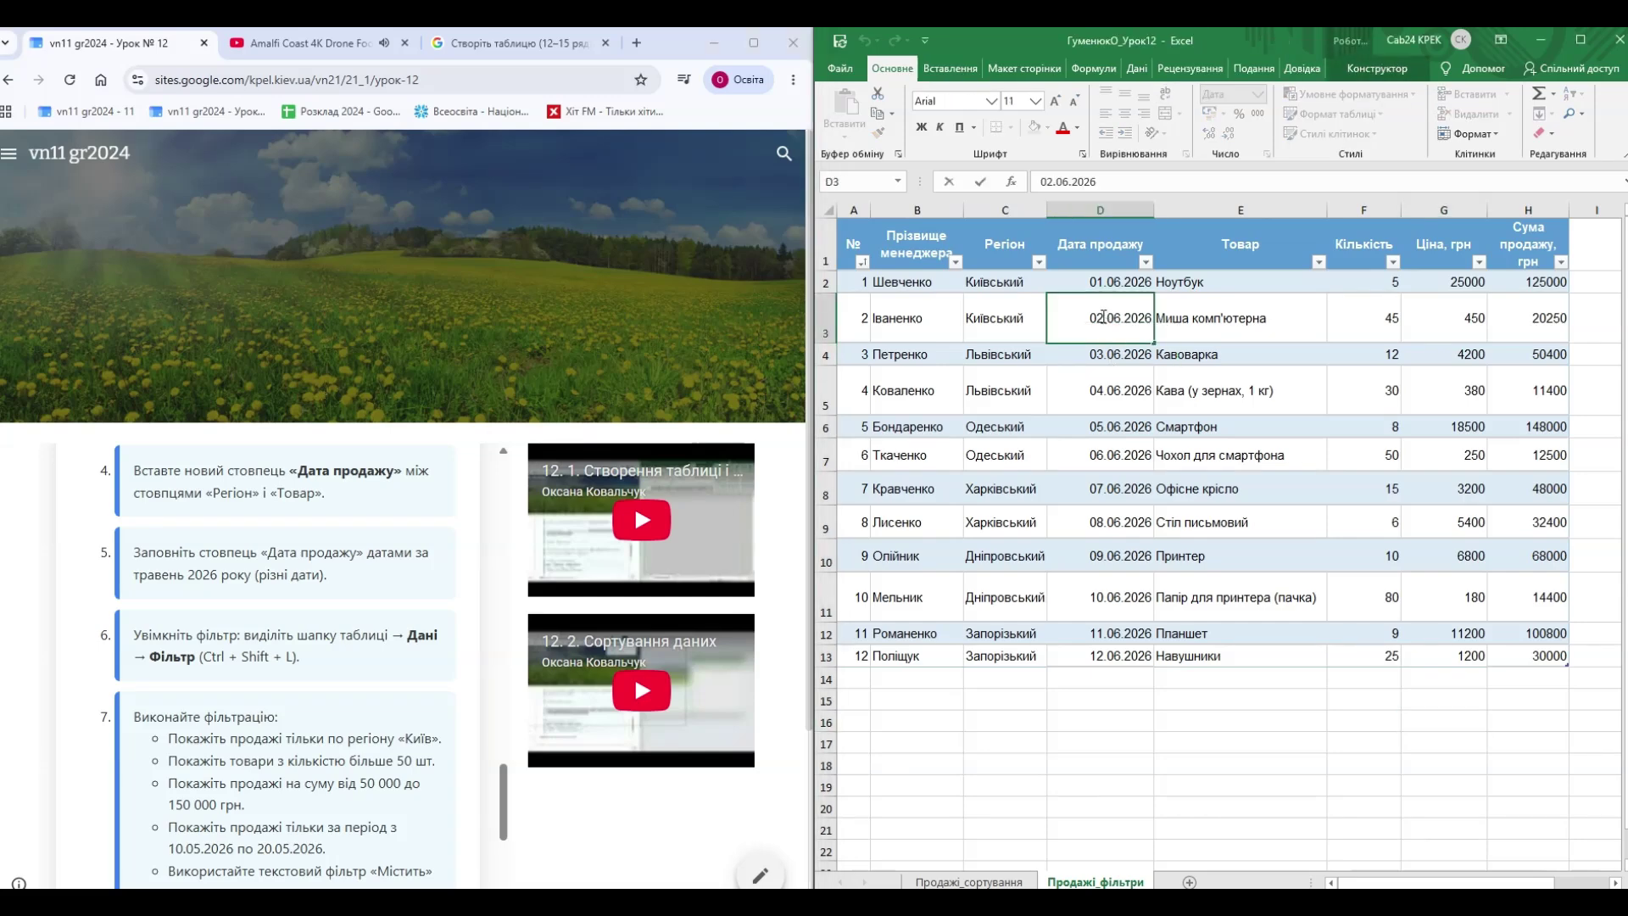
double_click(1100, 317)
click(1090, 322)
double_click(1100, 318)
text(3)
drag(1099, 354, 1100, 365)
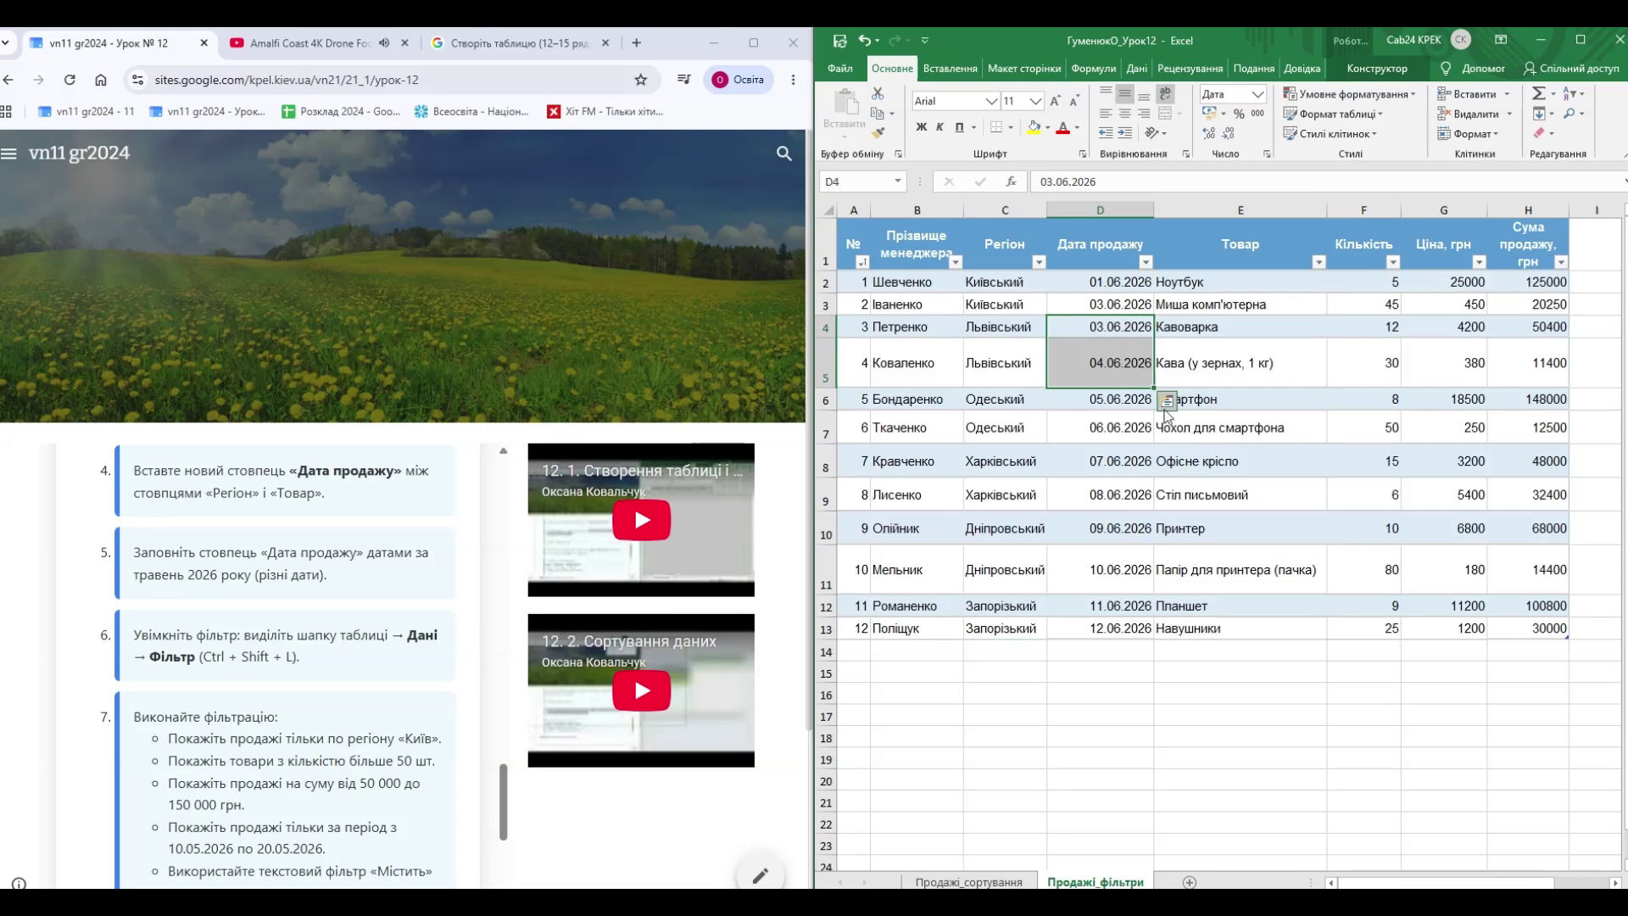
- Refill the Дата продажу column down to the table's last row with the two-day interval set by D2 and D3
drag(1114, 287, 1136, 307)
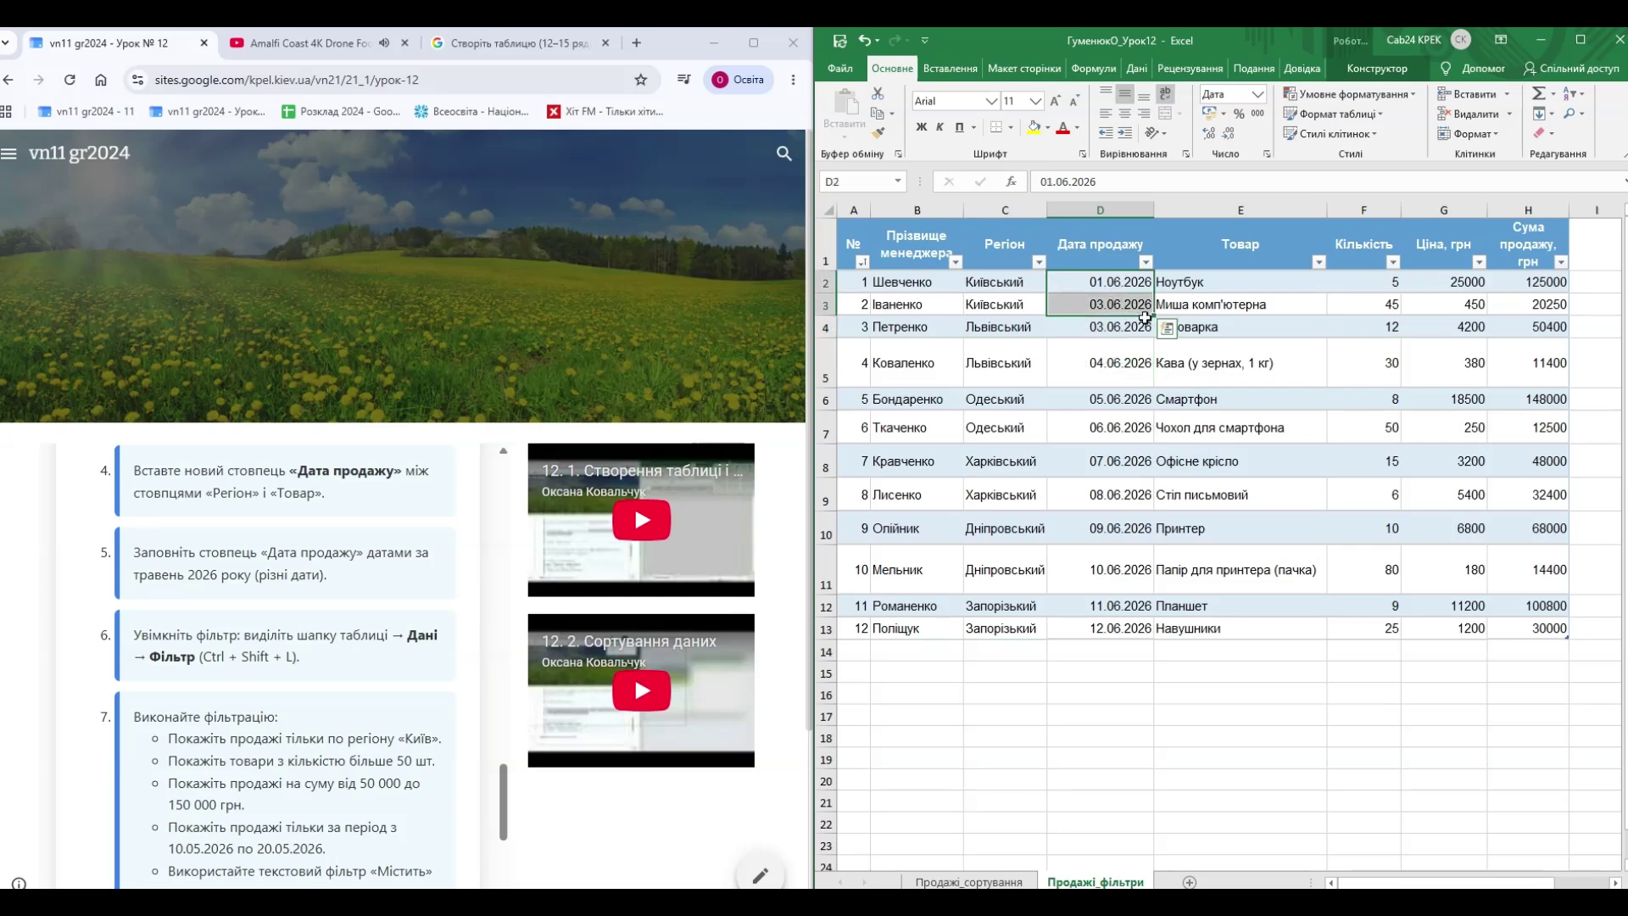
double_click(1153, 317)
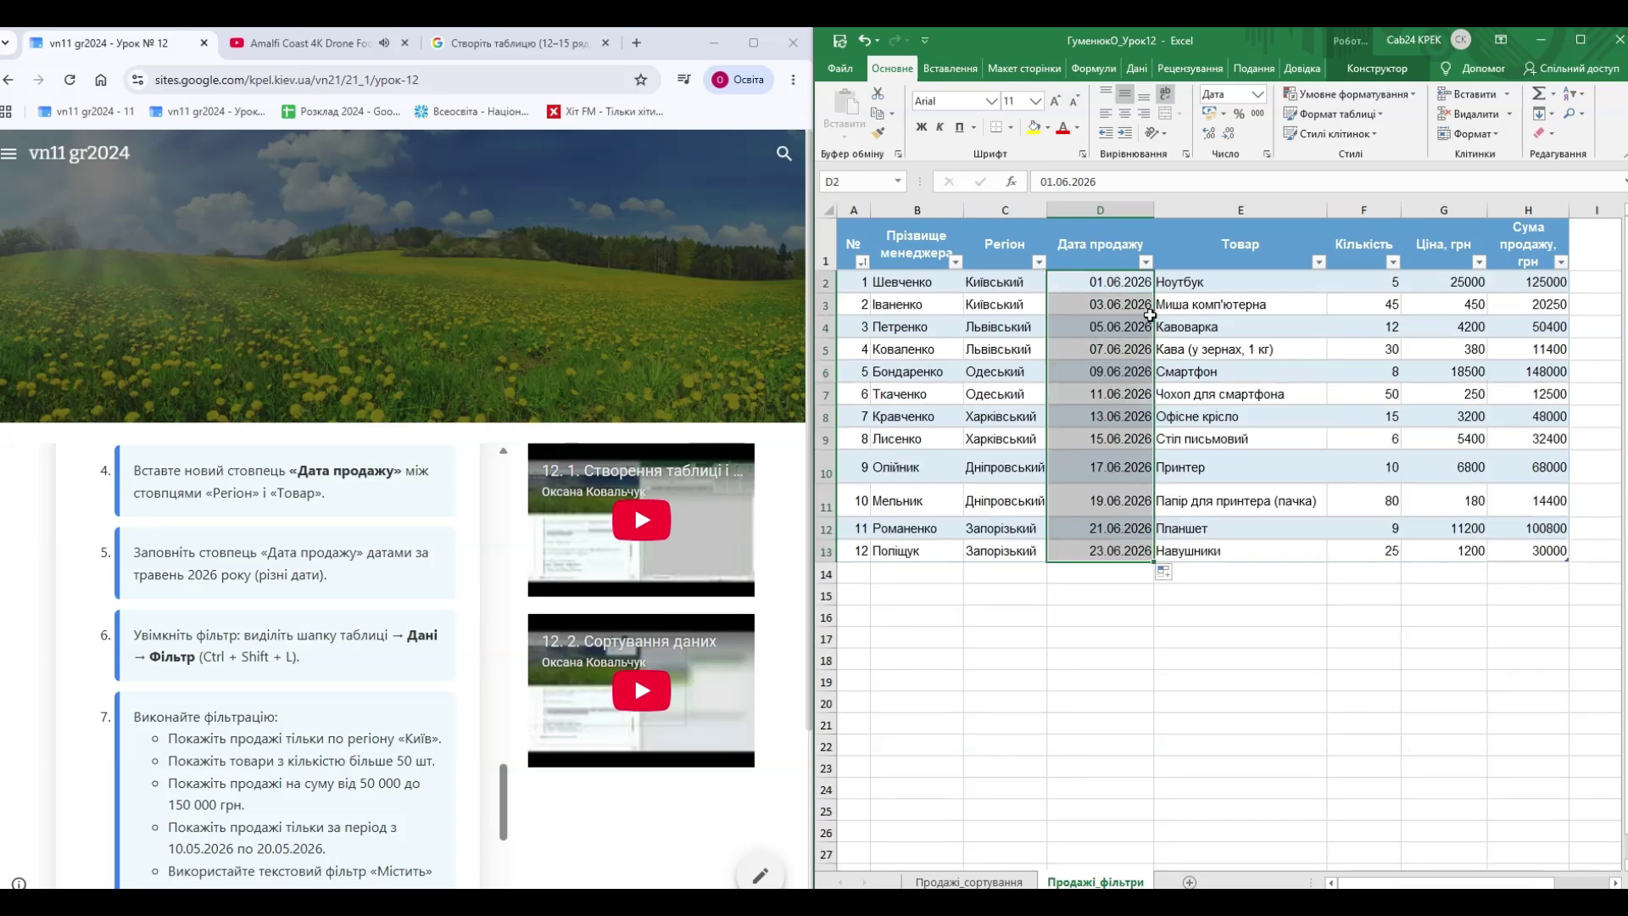
click(1247, 594)
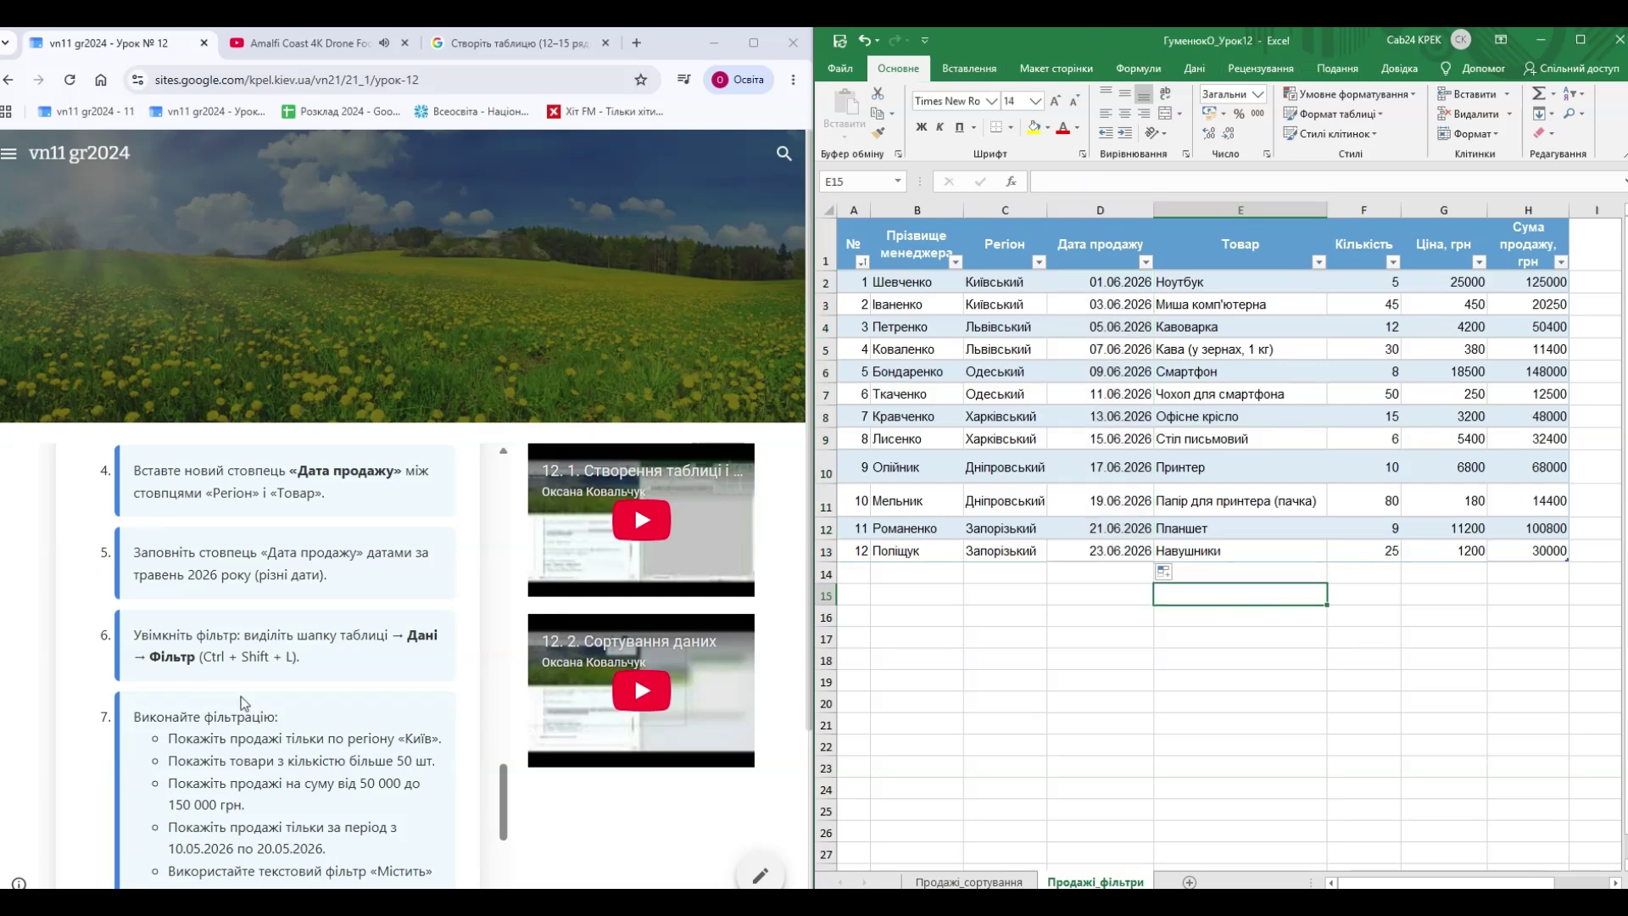
- Toggle the sales table's header filters off and back on
scroll(265, 673, down, 1)
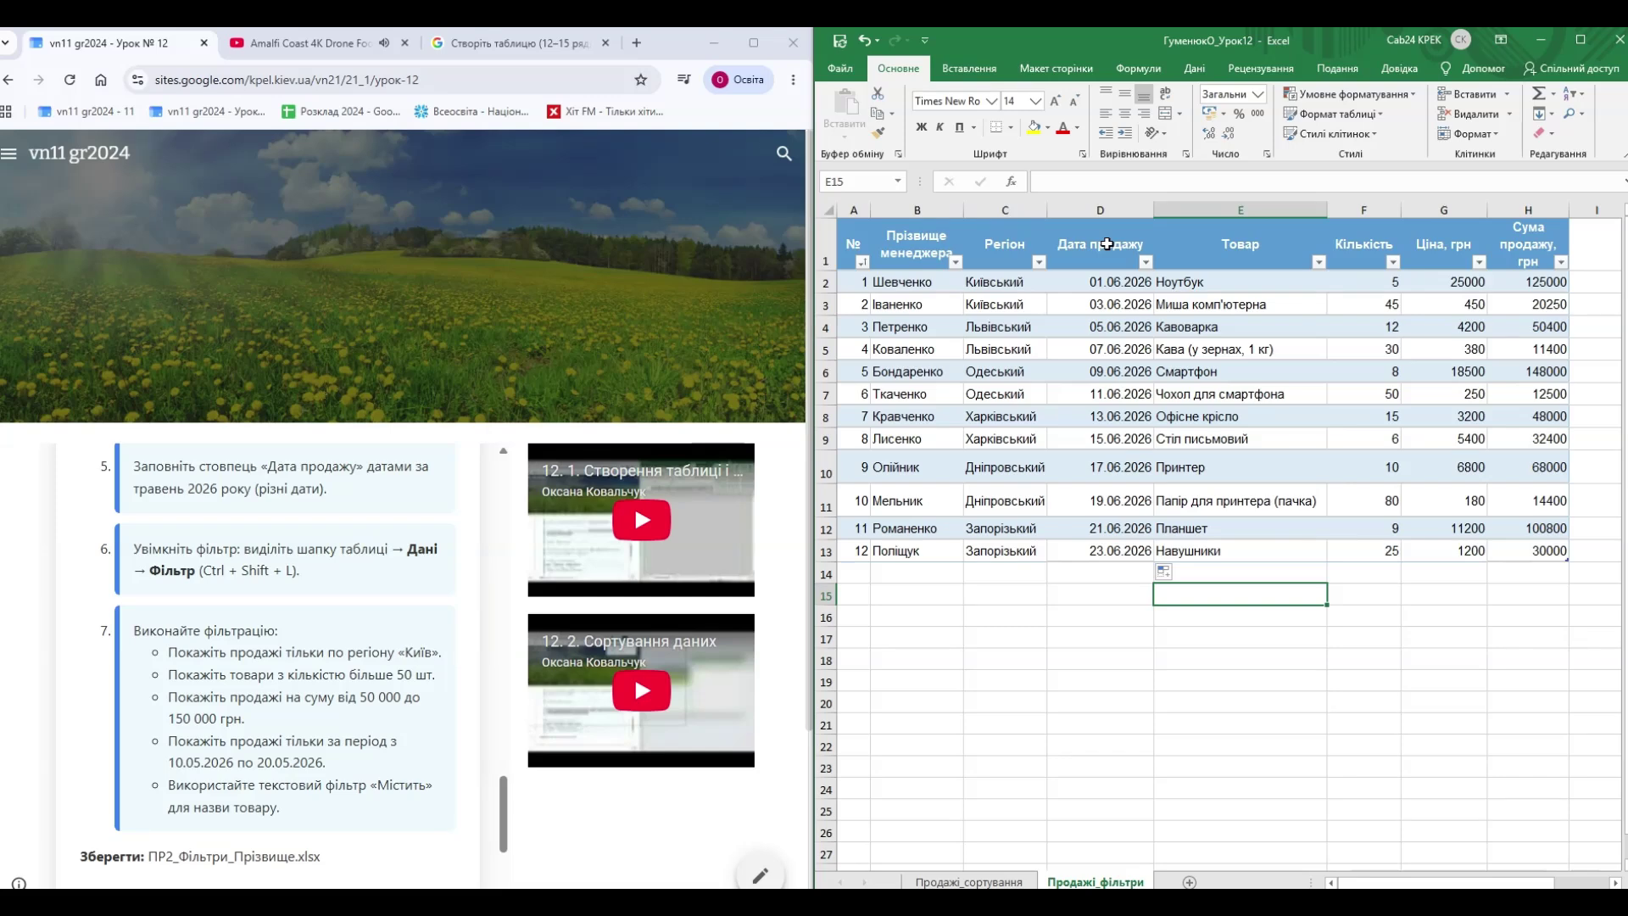
click(1524, 245)
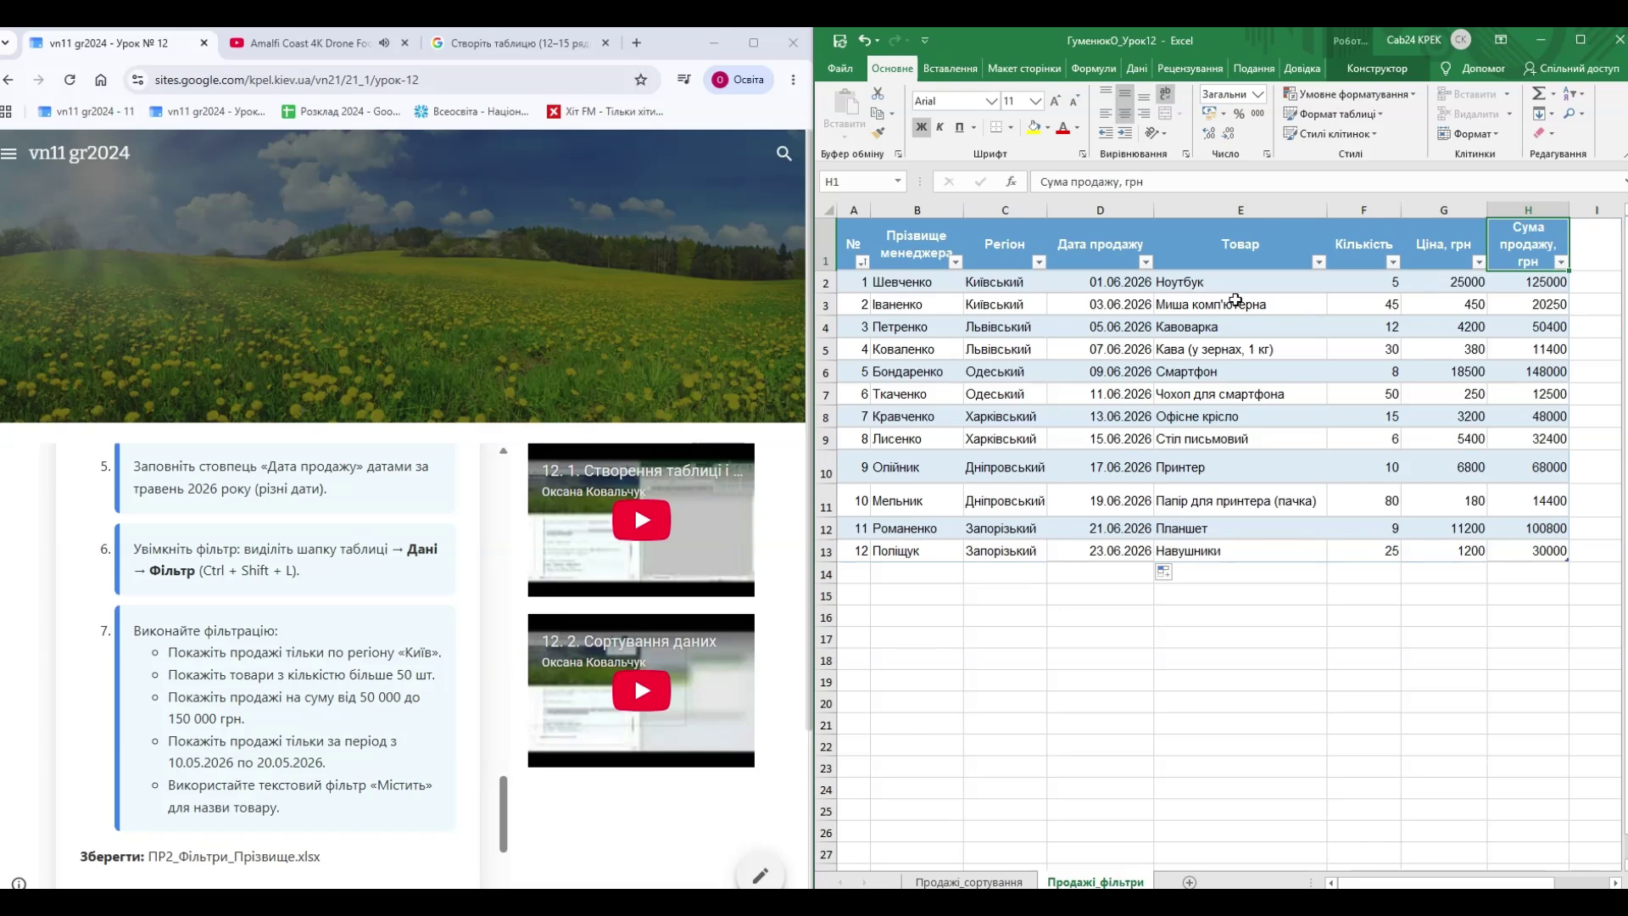
key(ctrl+shift+l)
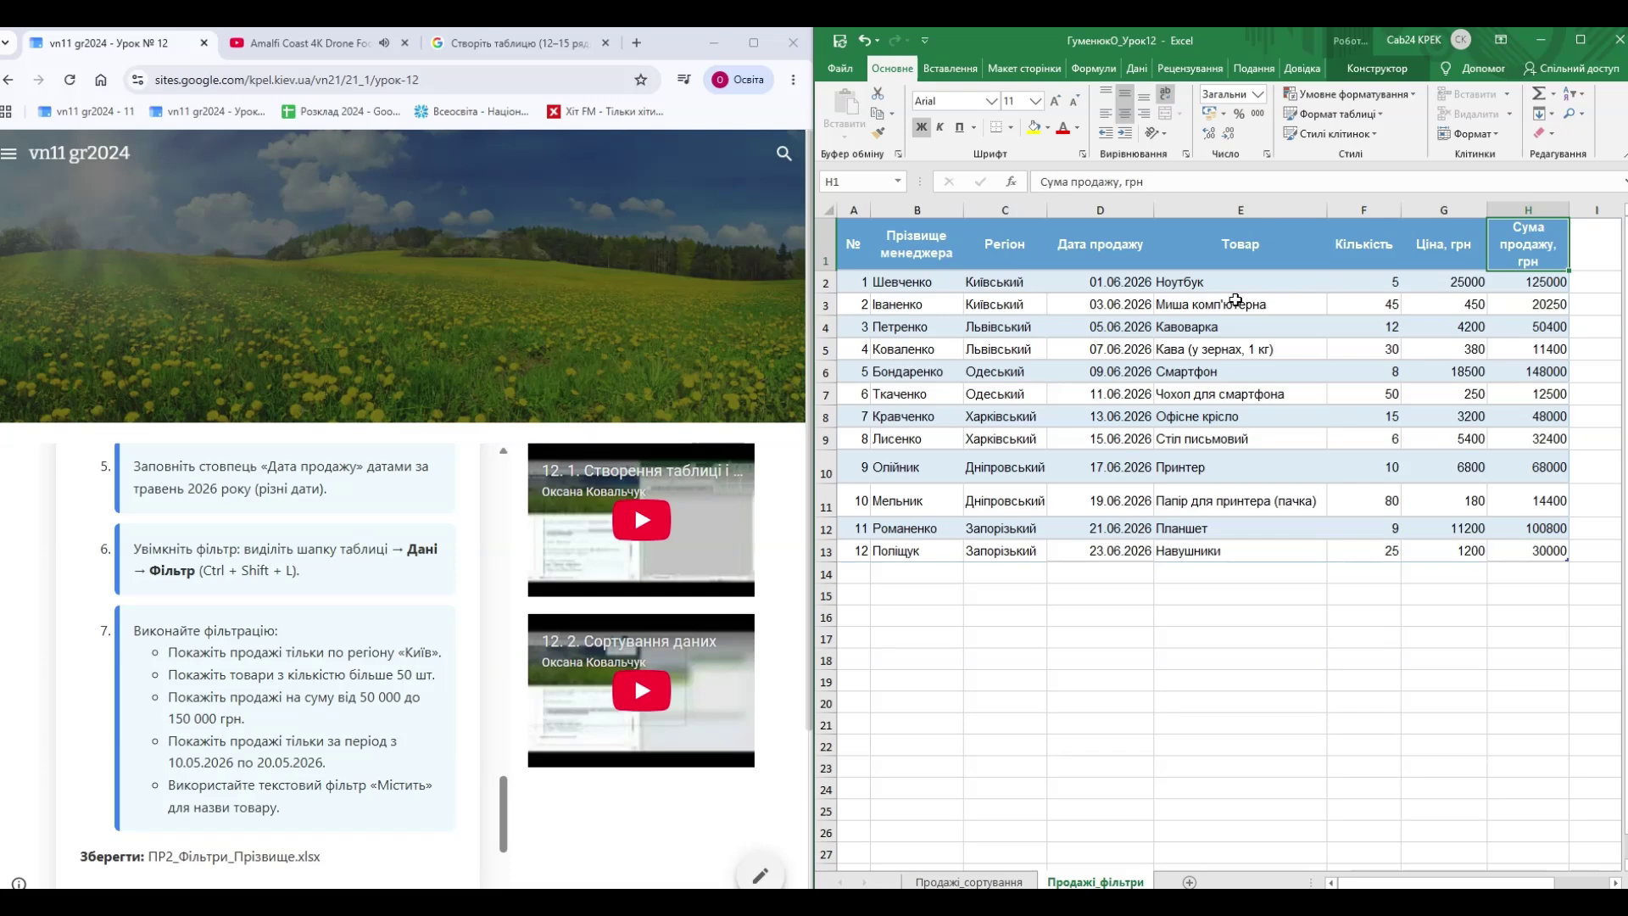
key(ctrl+shift+l)
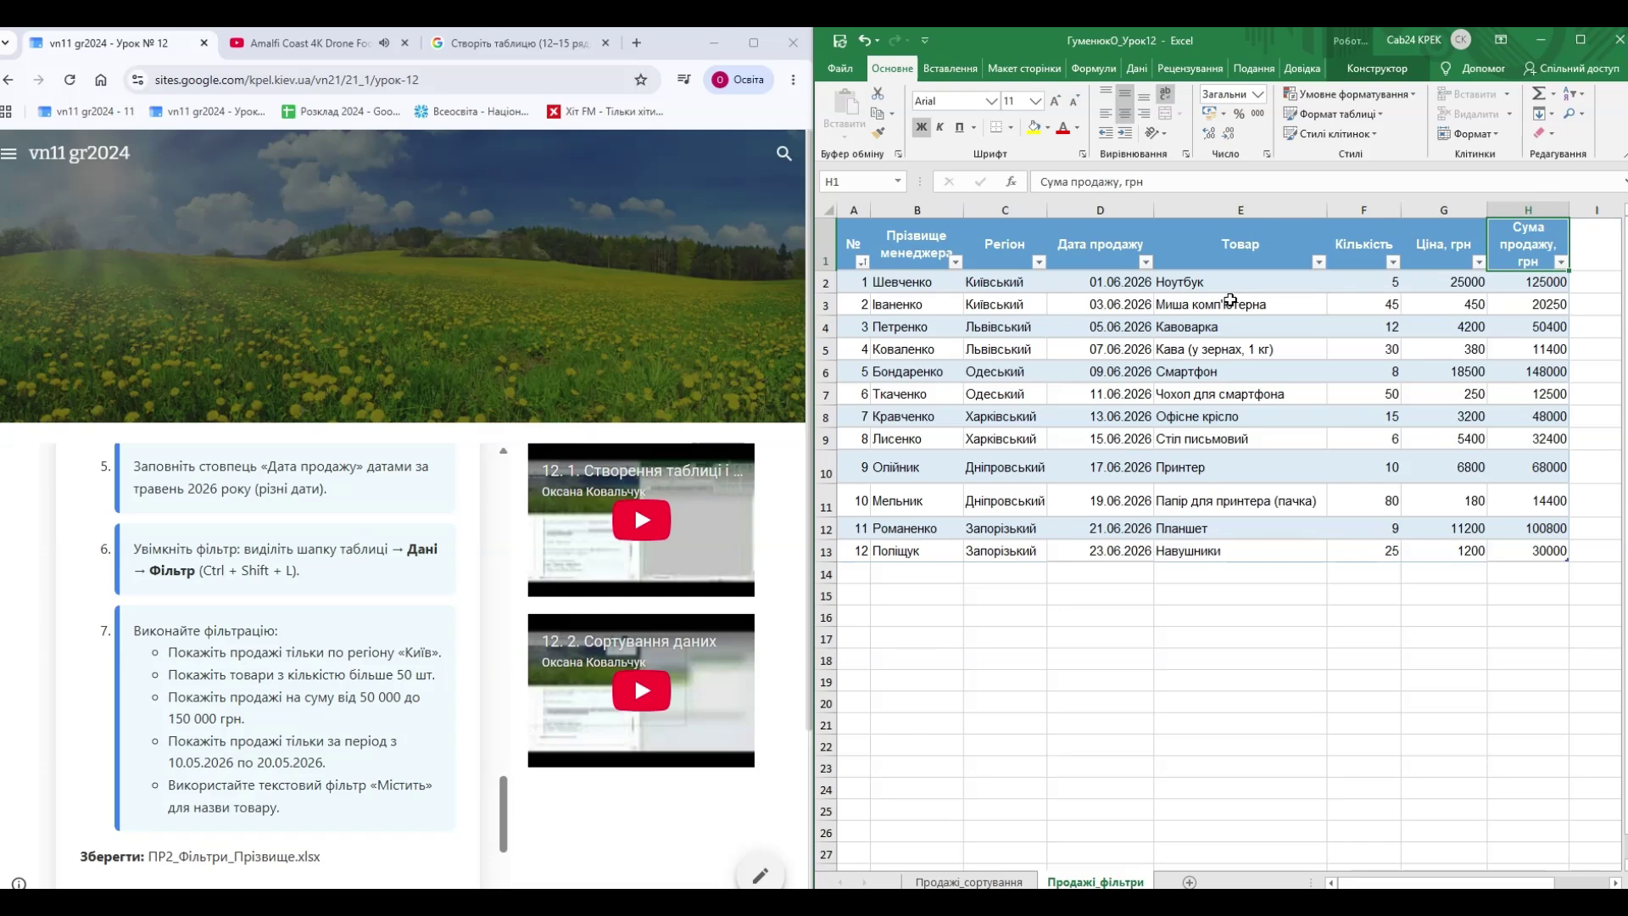
click(1138, 702)
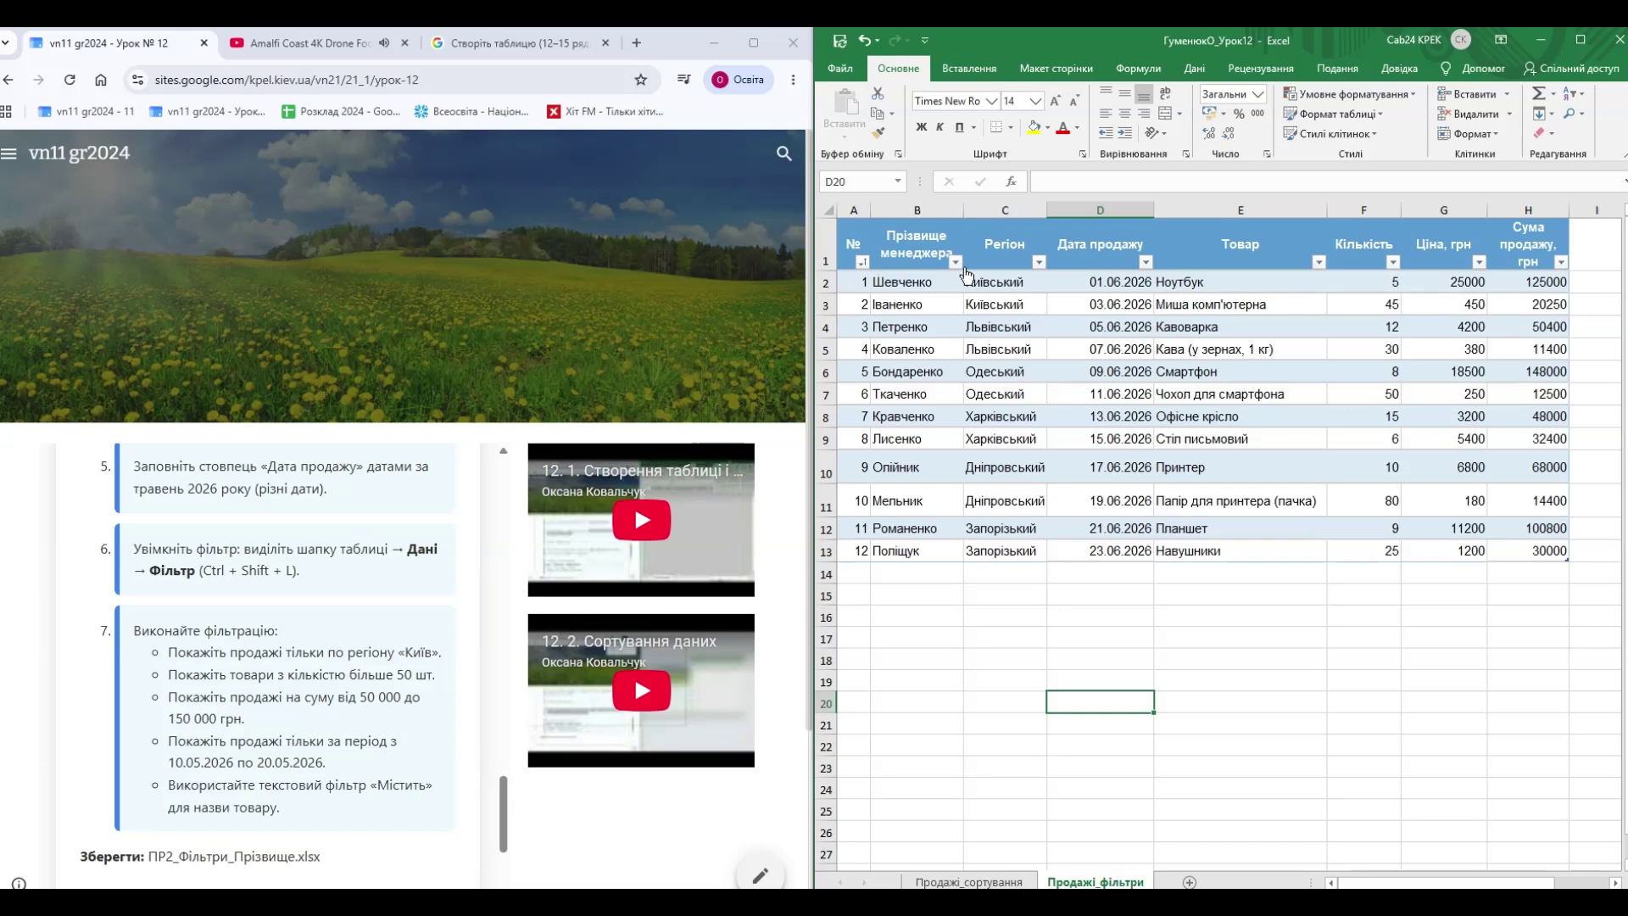
- Filter the Регіон column to show only Київський
click(1037, 265)
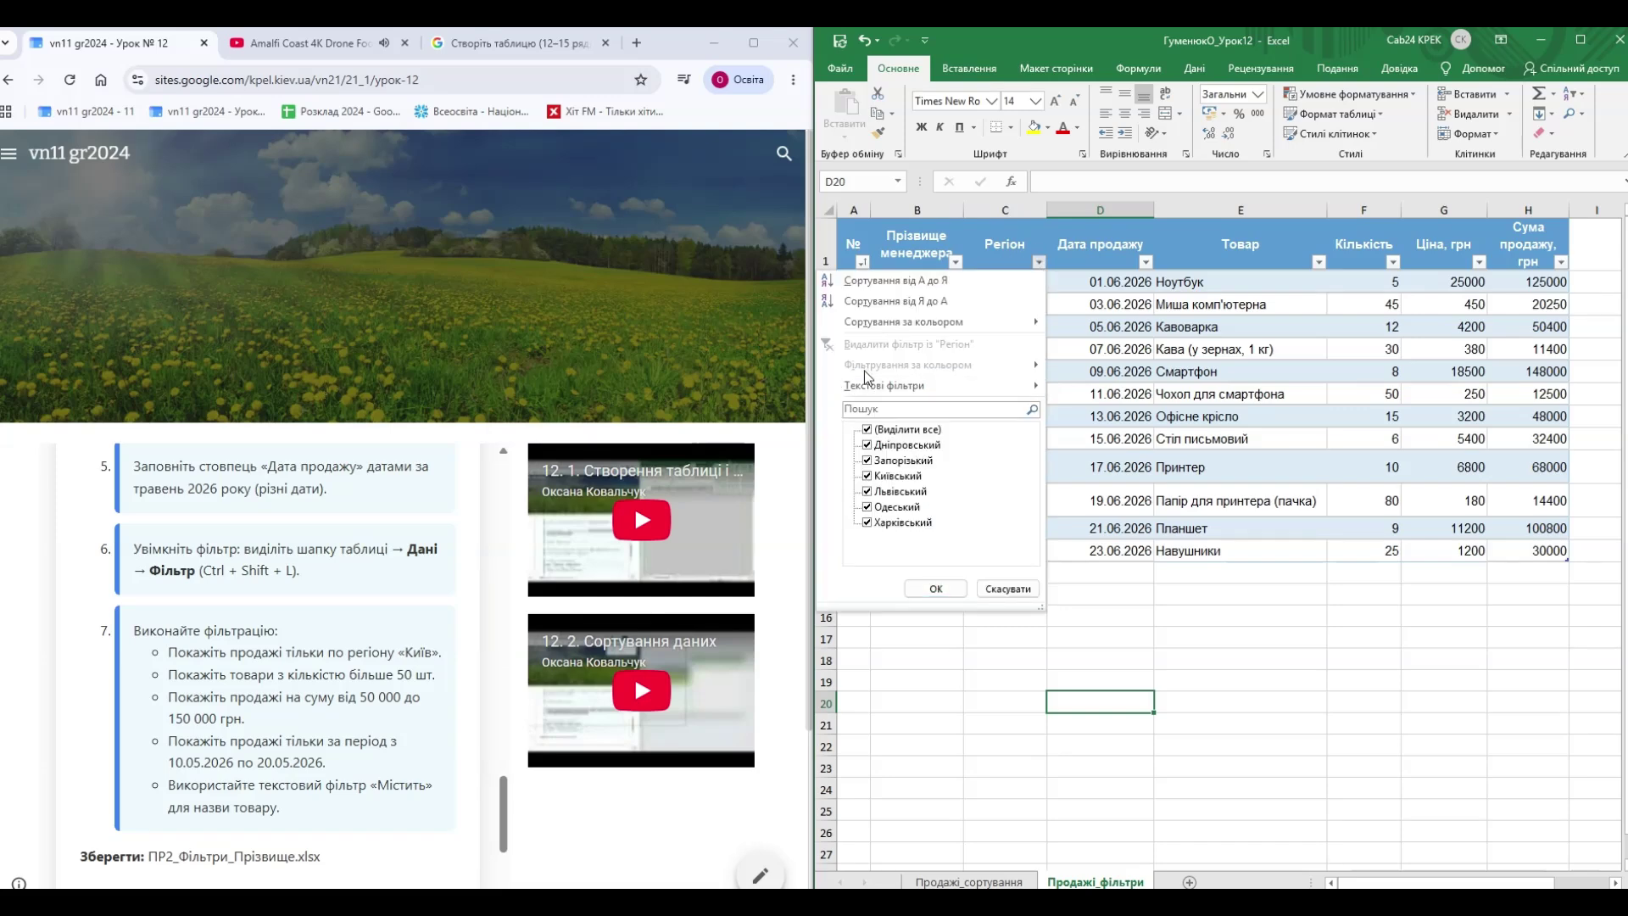
click(867, 429)
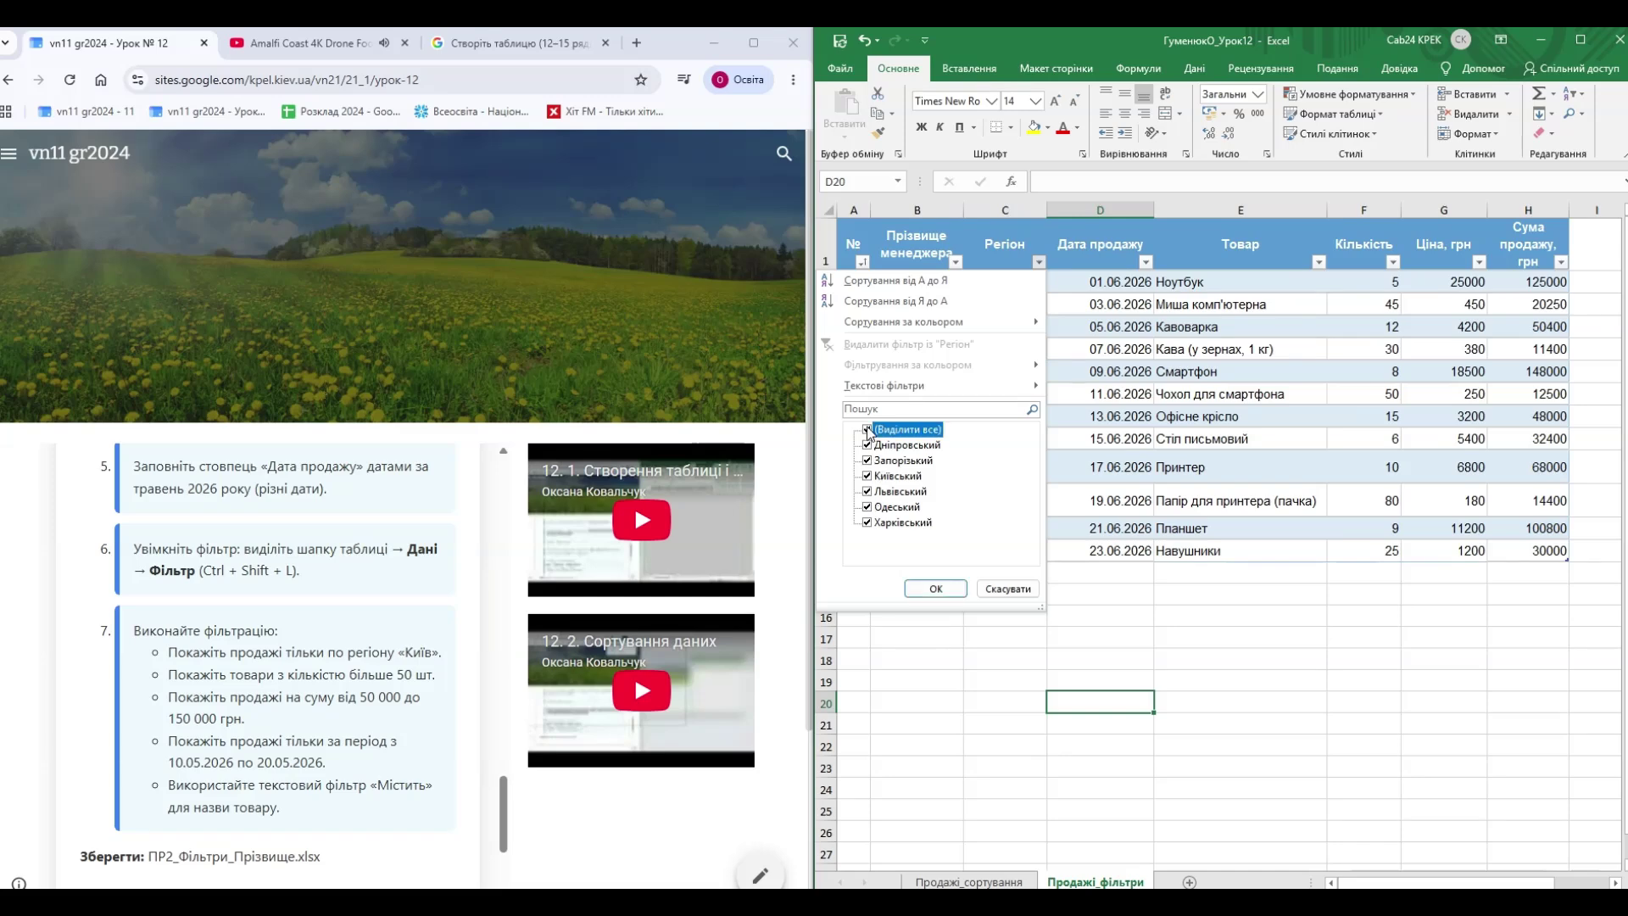
click(866, 478)
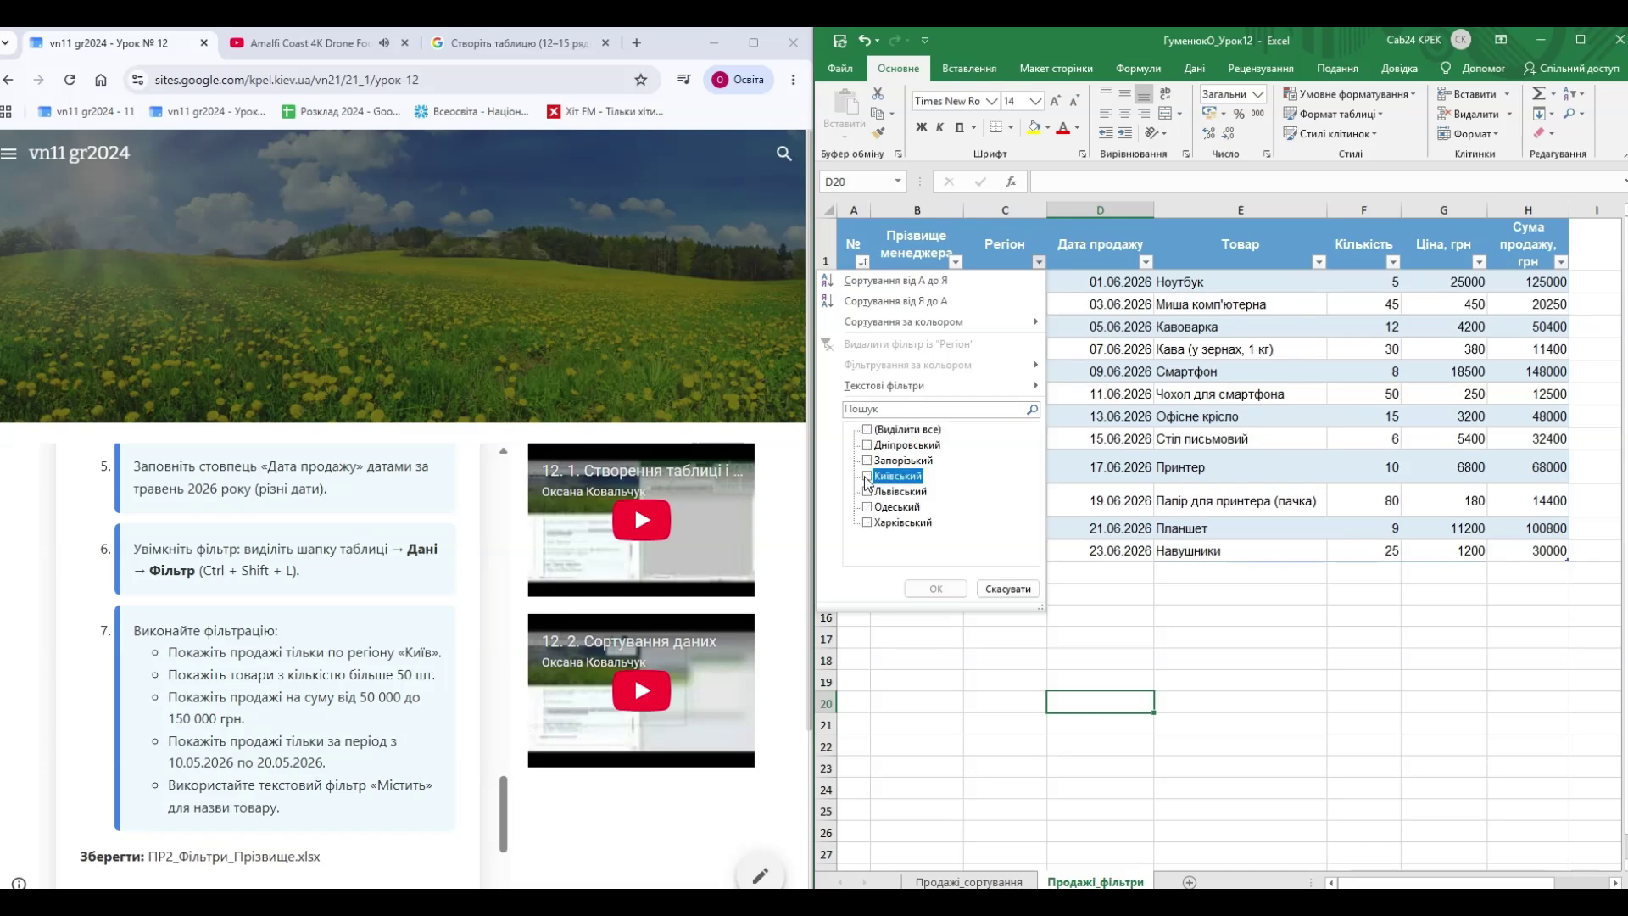
click(935, 588)
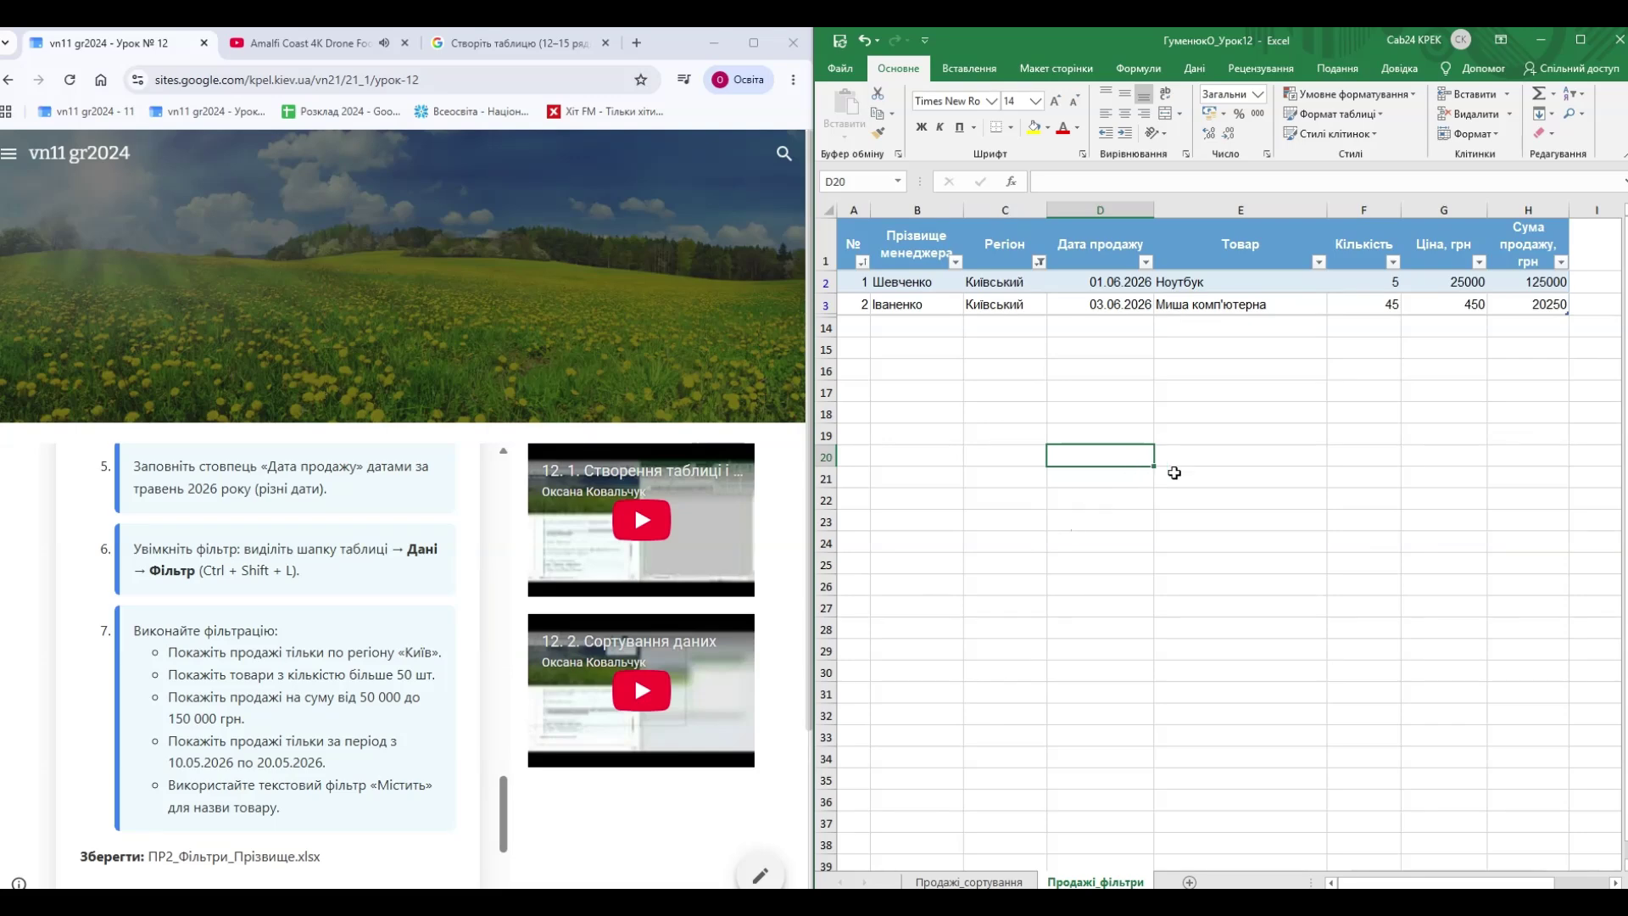
- Capture a screenshot of the filtered table, paste it into the sheet and align it below the table from row 16
key(shift+super+s)
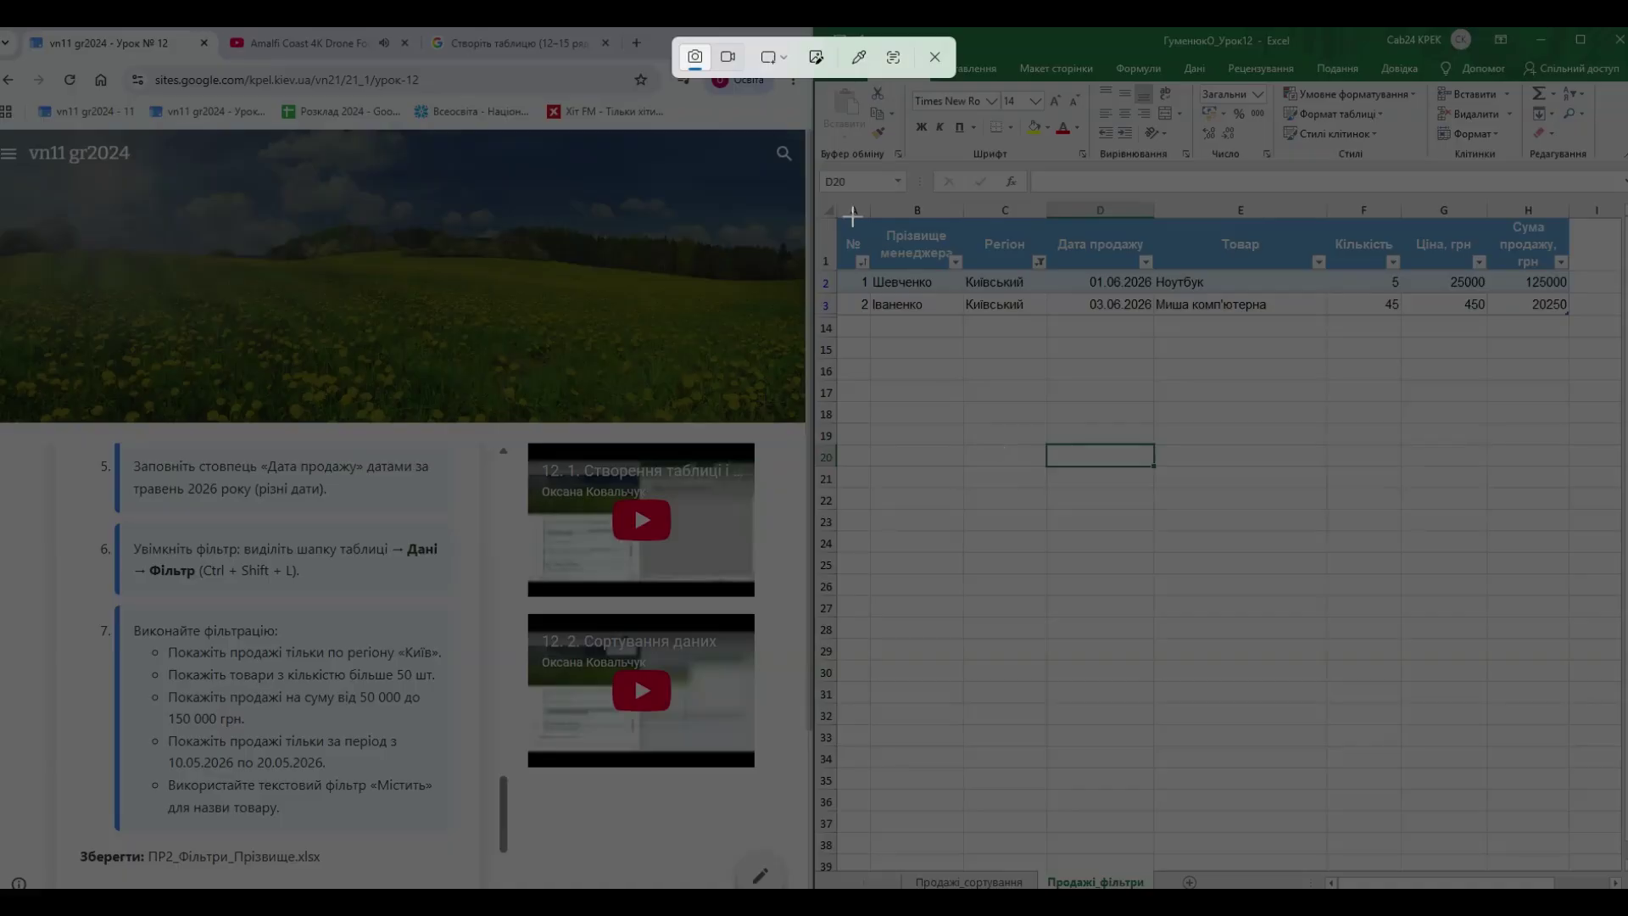
drag(826, 190, 1602, 346)
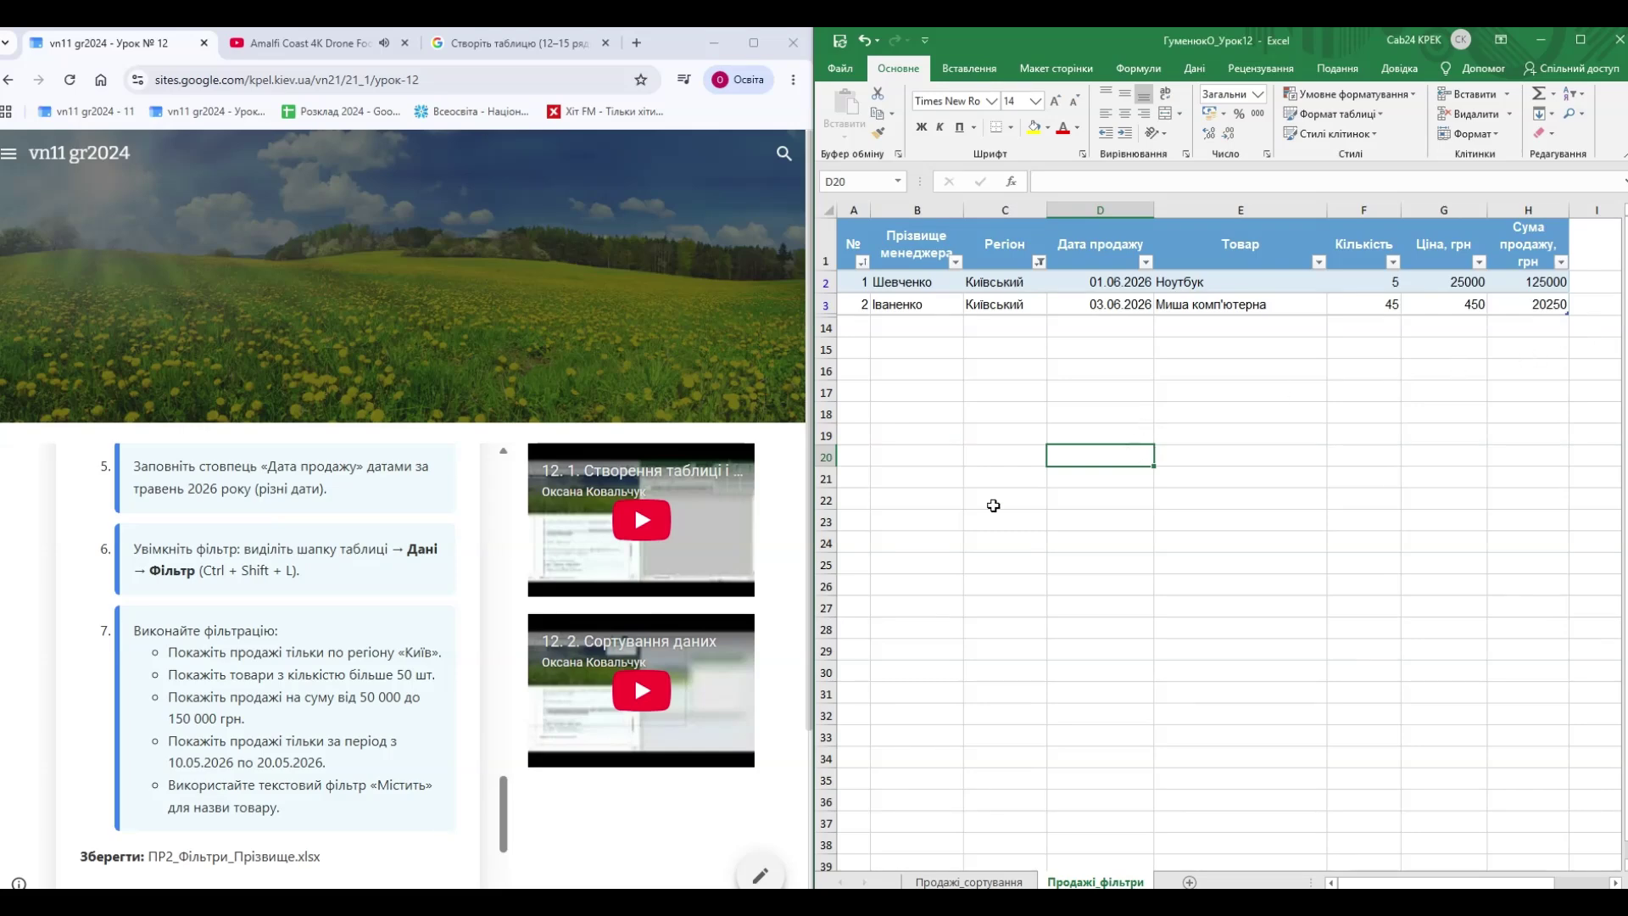
click(898, 415)
click(884, 431)
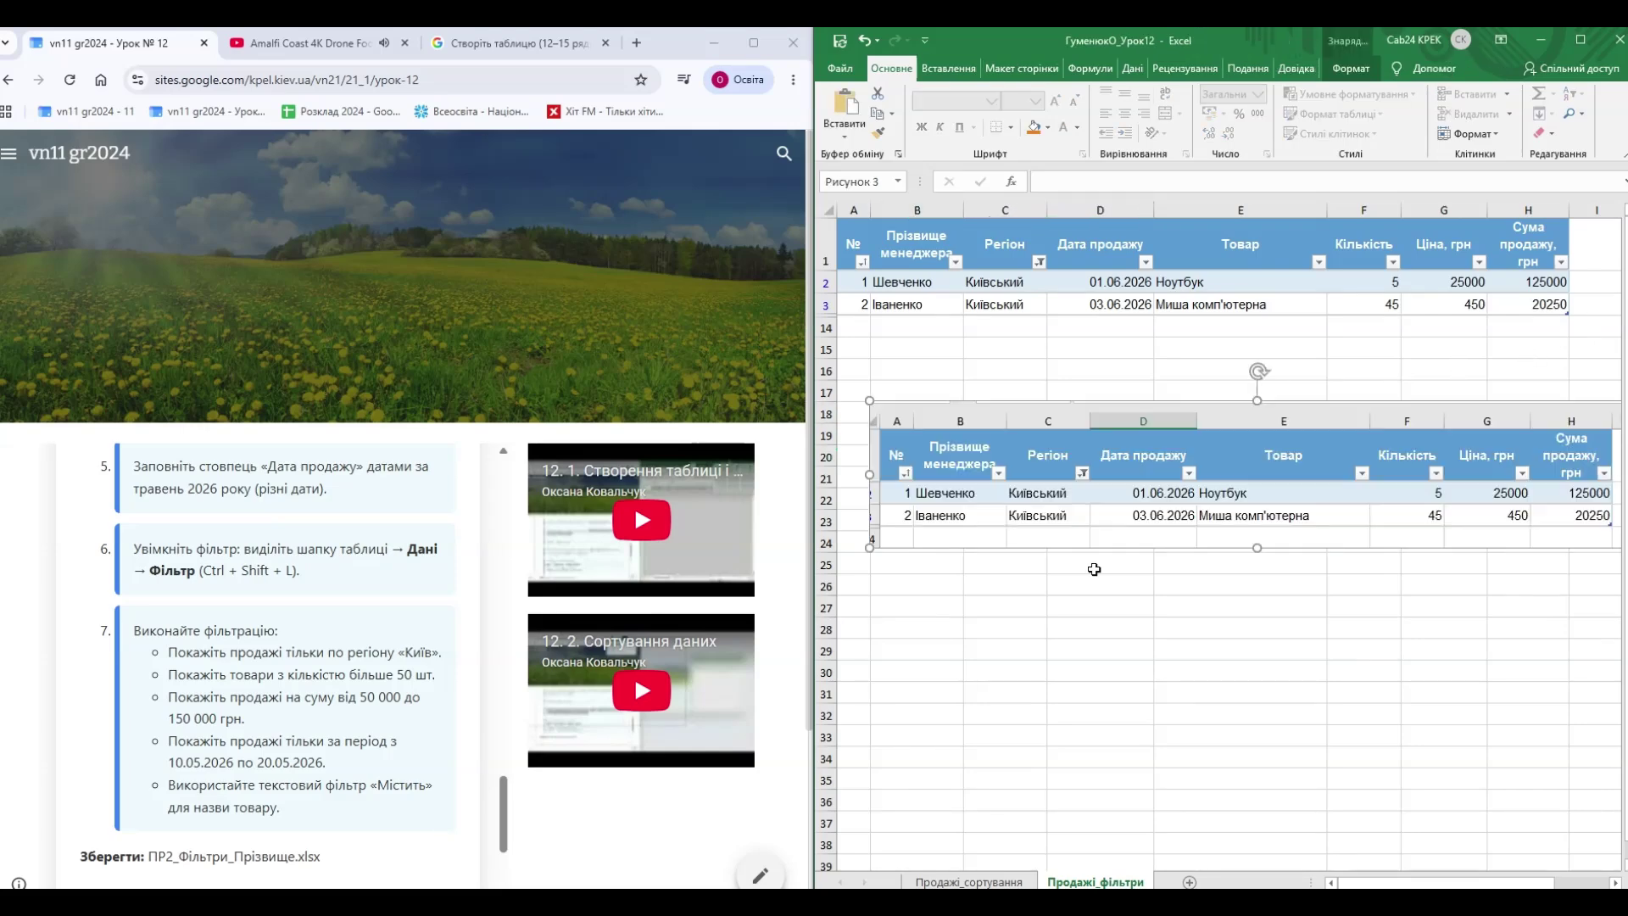
click(1094, 627)
click(1152, 481)
drag(1152, 480, 1158, 436)
click(1099, 583)
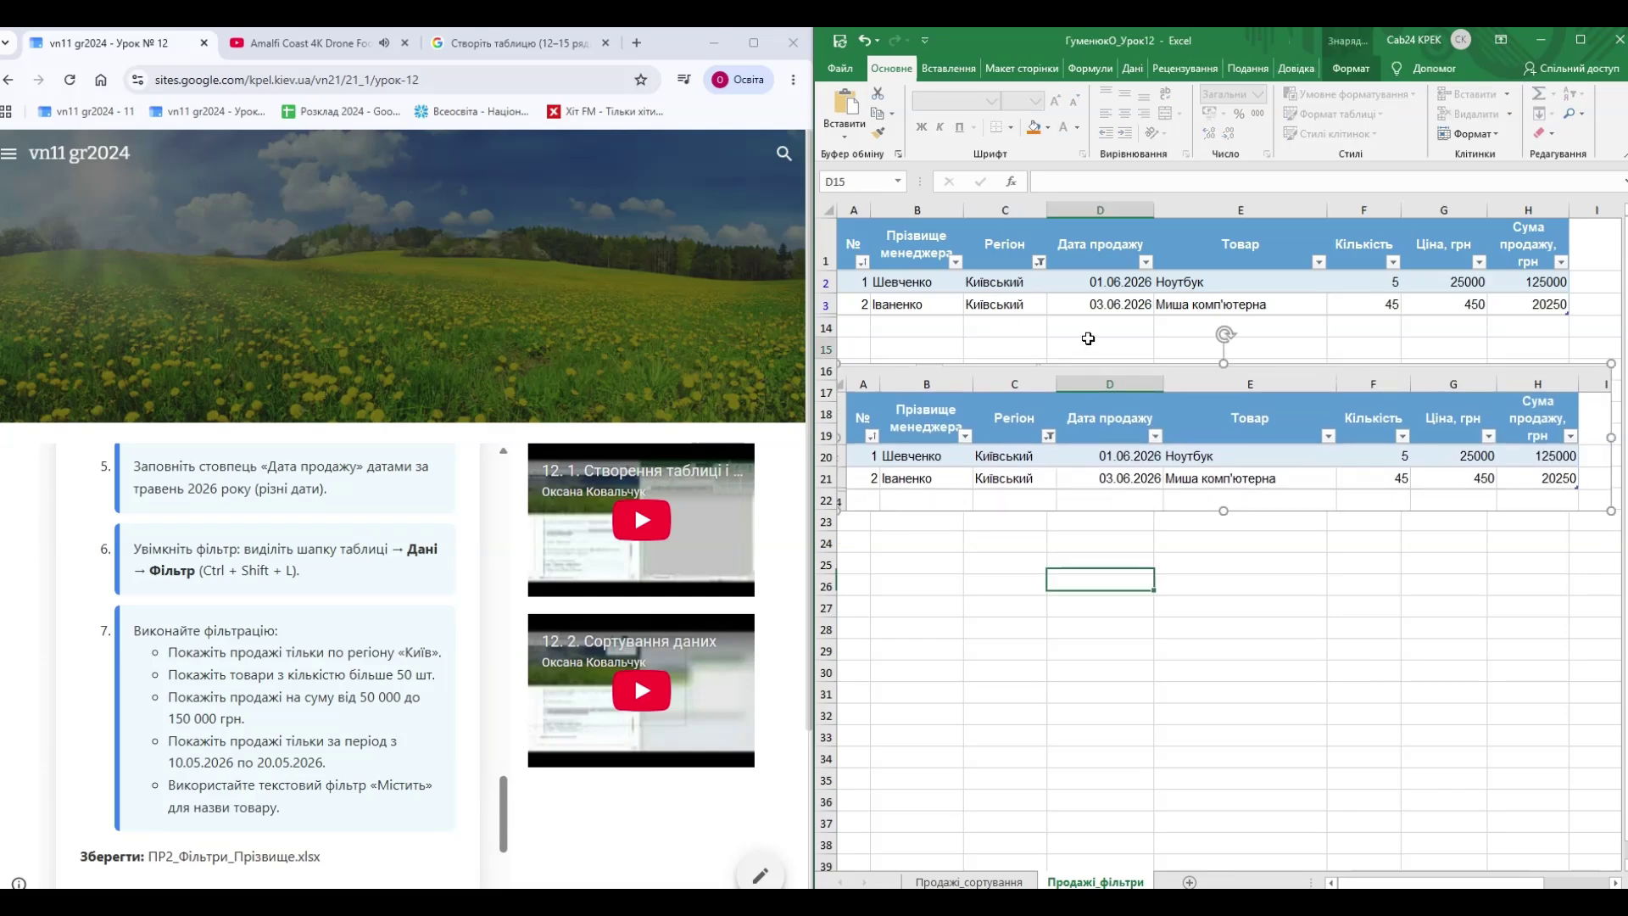
click(1097, 346)
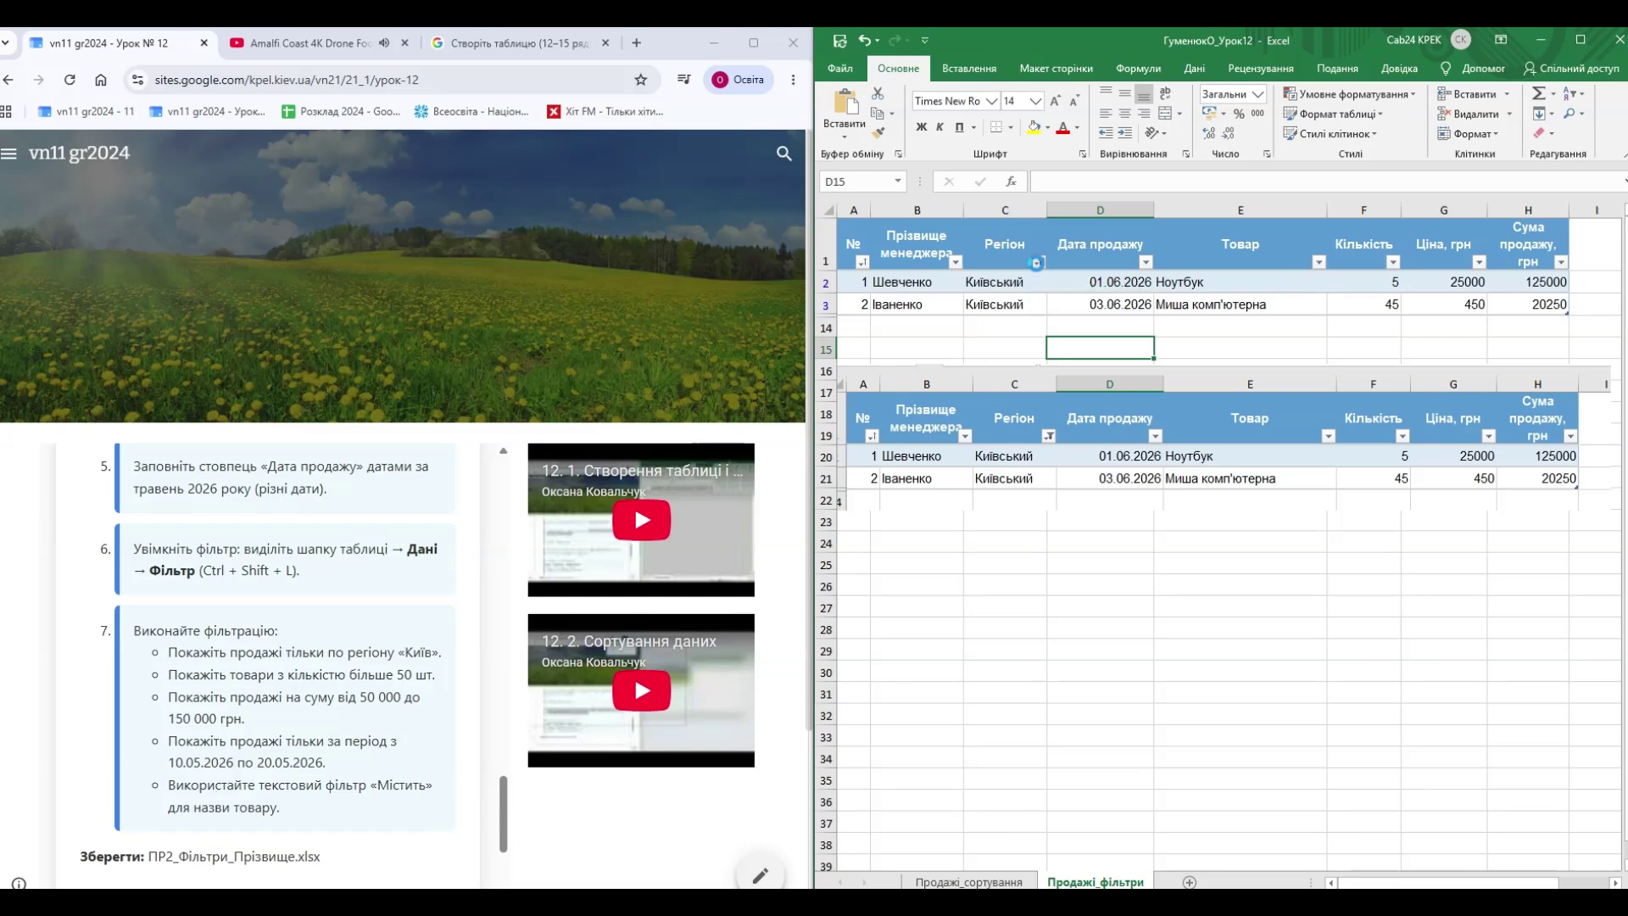
- Select all regions again in the Регіон filter to restore the full table
click(1039, 262)
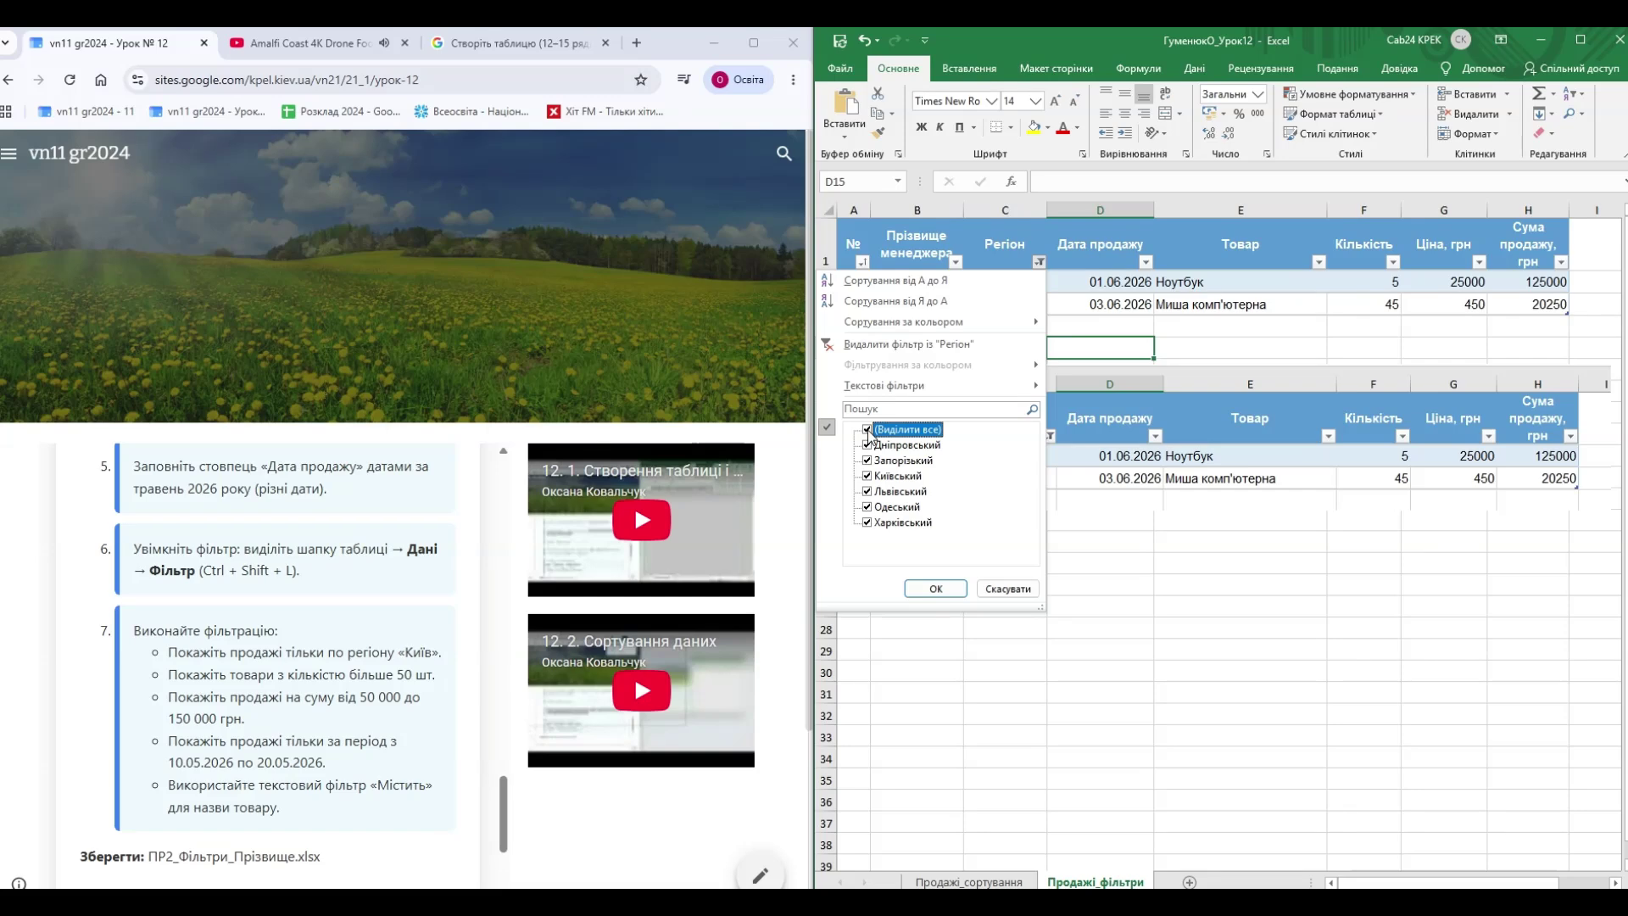
click(956, 589)
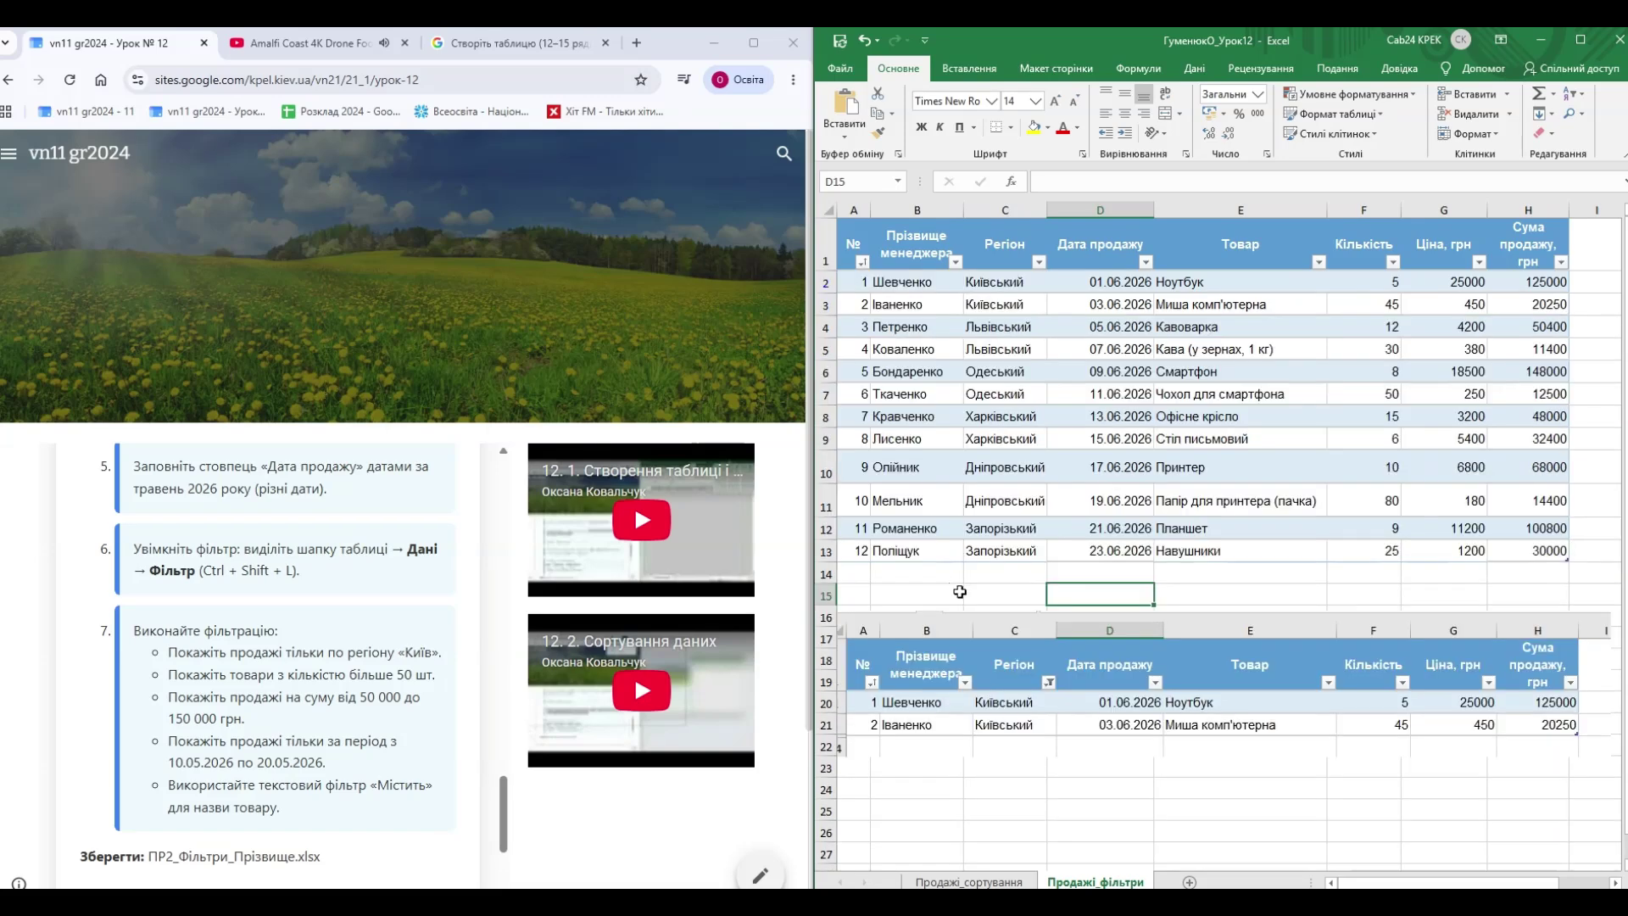
click(1218, 595)
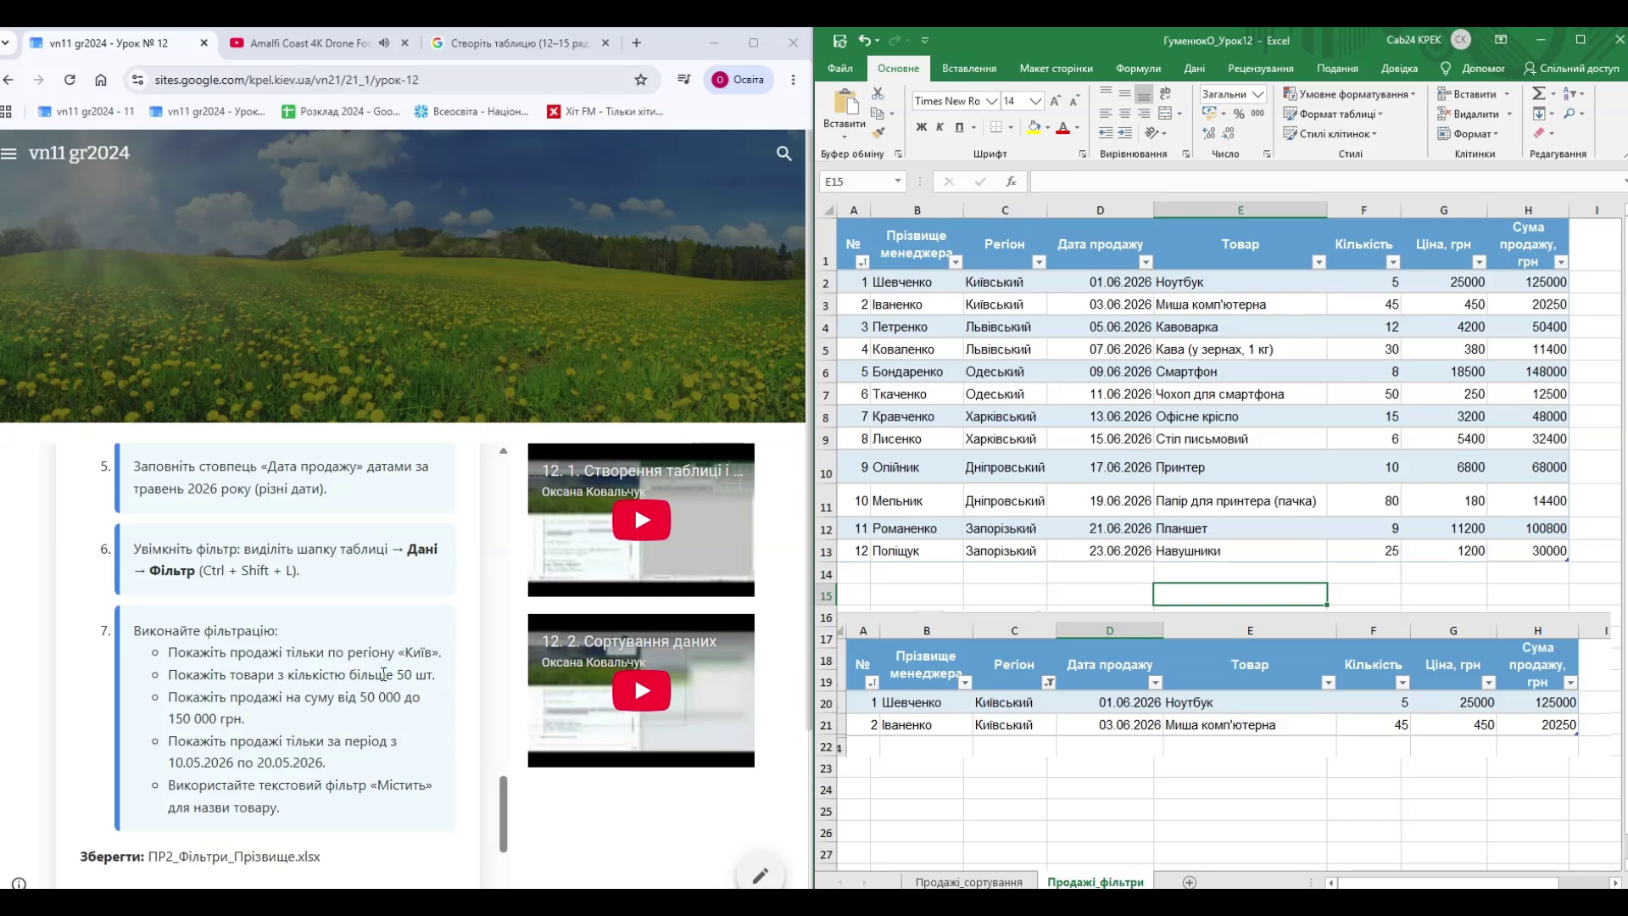
- Filter the Кількість column to show only the values 50 and 80, following the exercise's quantity condition
drag(385, 674, 441, 675)
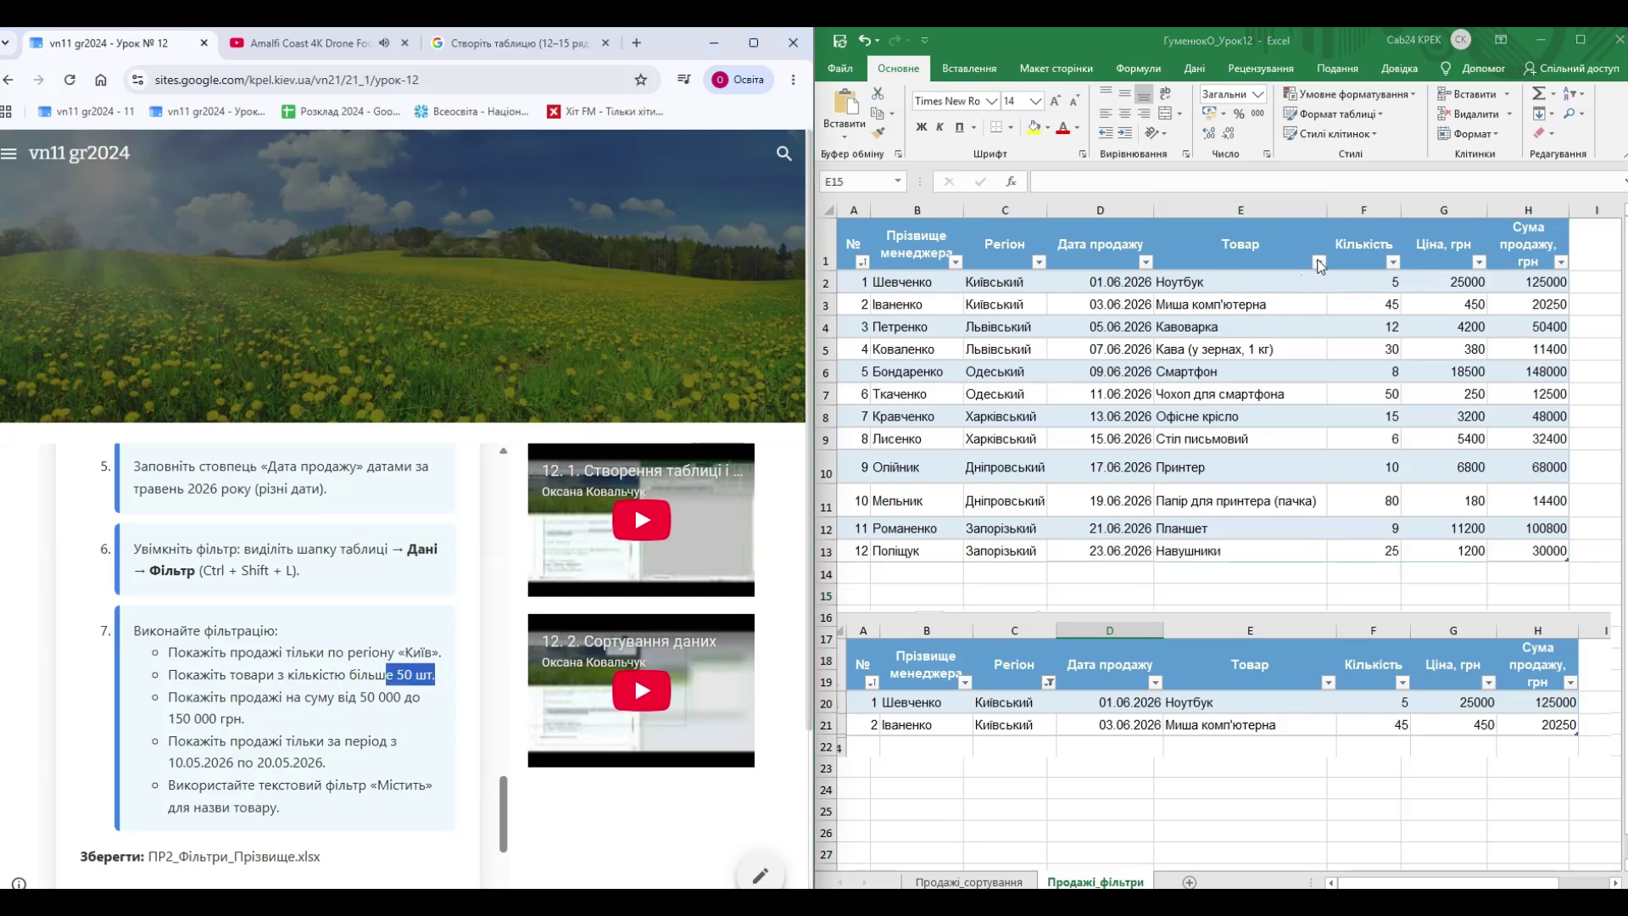
click(1393, 263)
click(1393, 263)
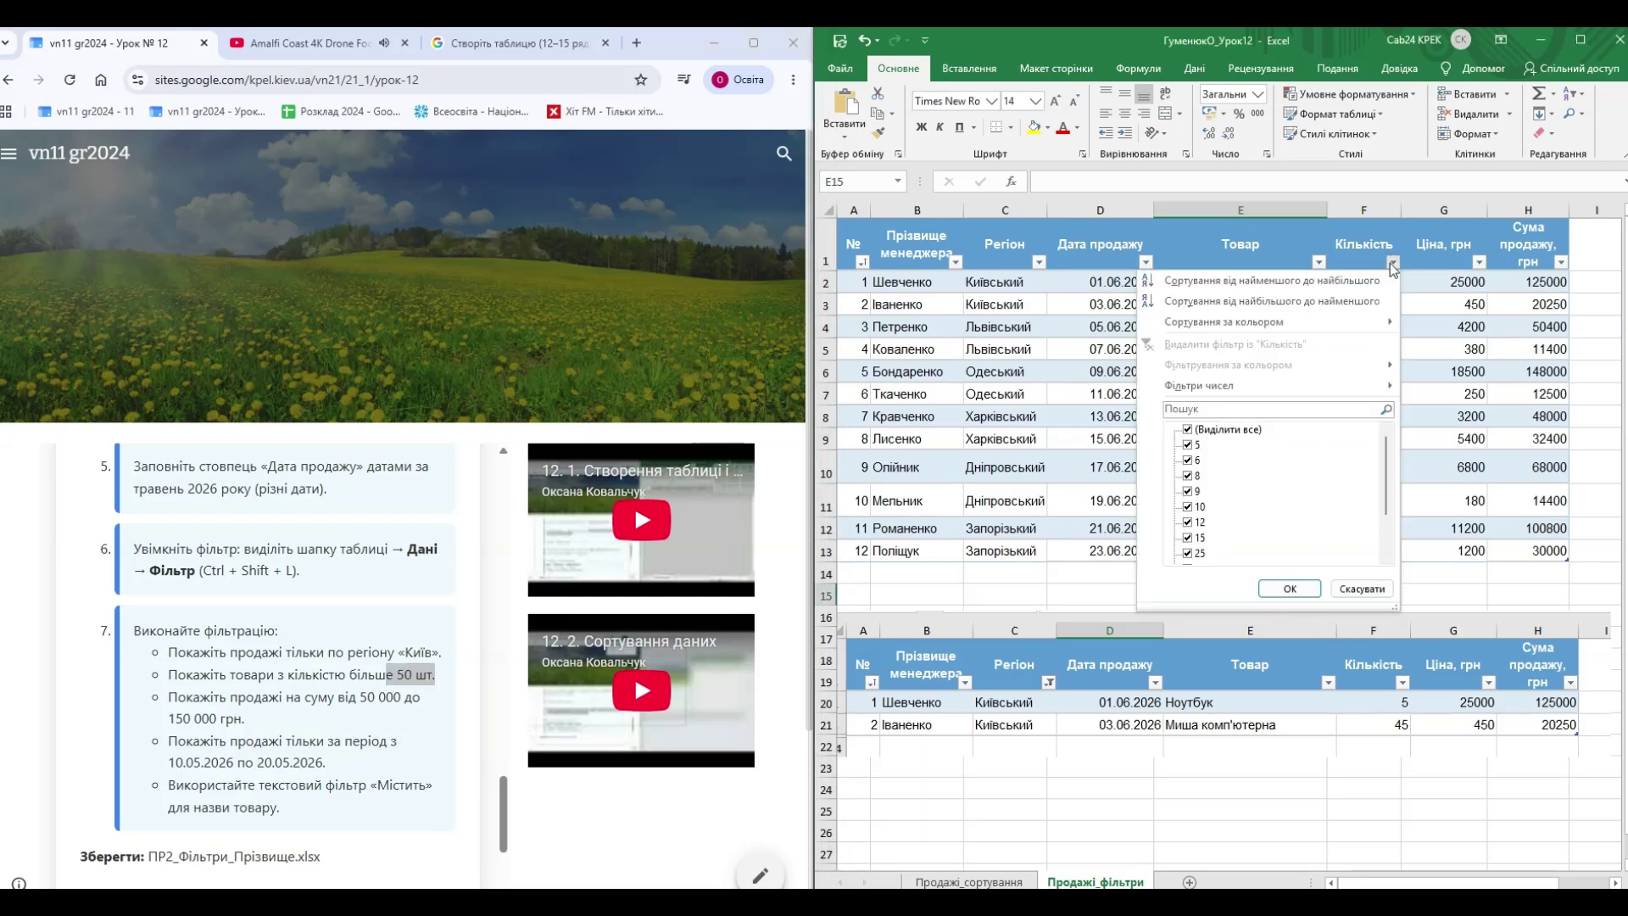
scroll(1210, 508, down, 2)
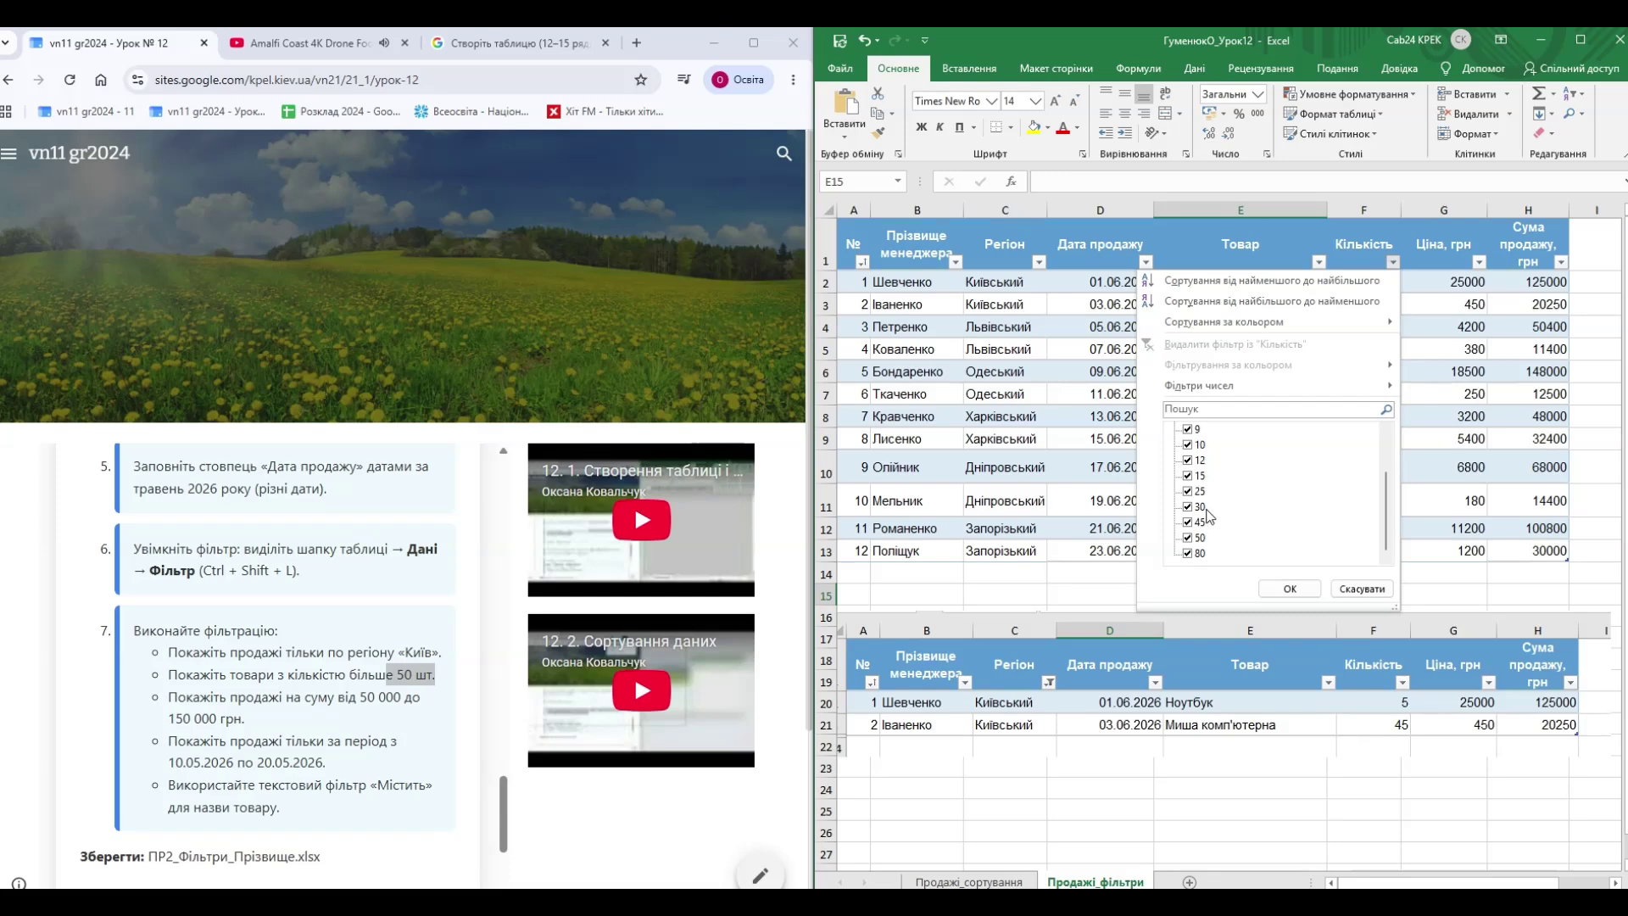
scroll(1214, 517, up, 1)
scroll(1212, 509, up, 1)
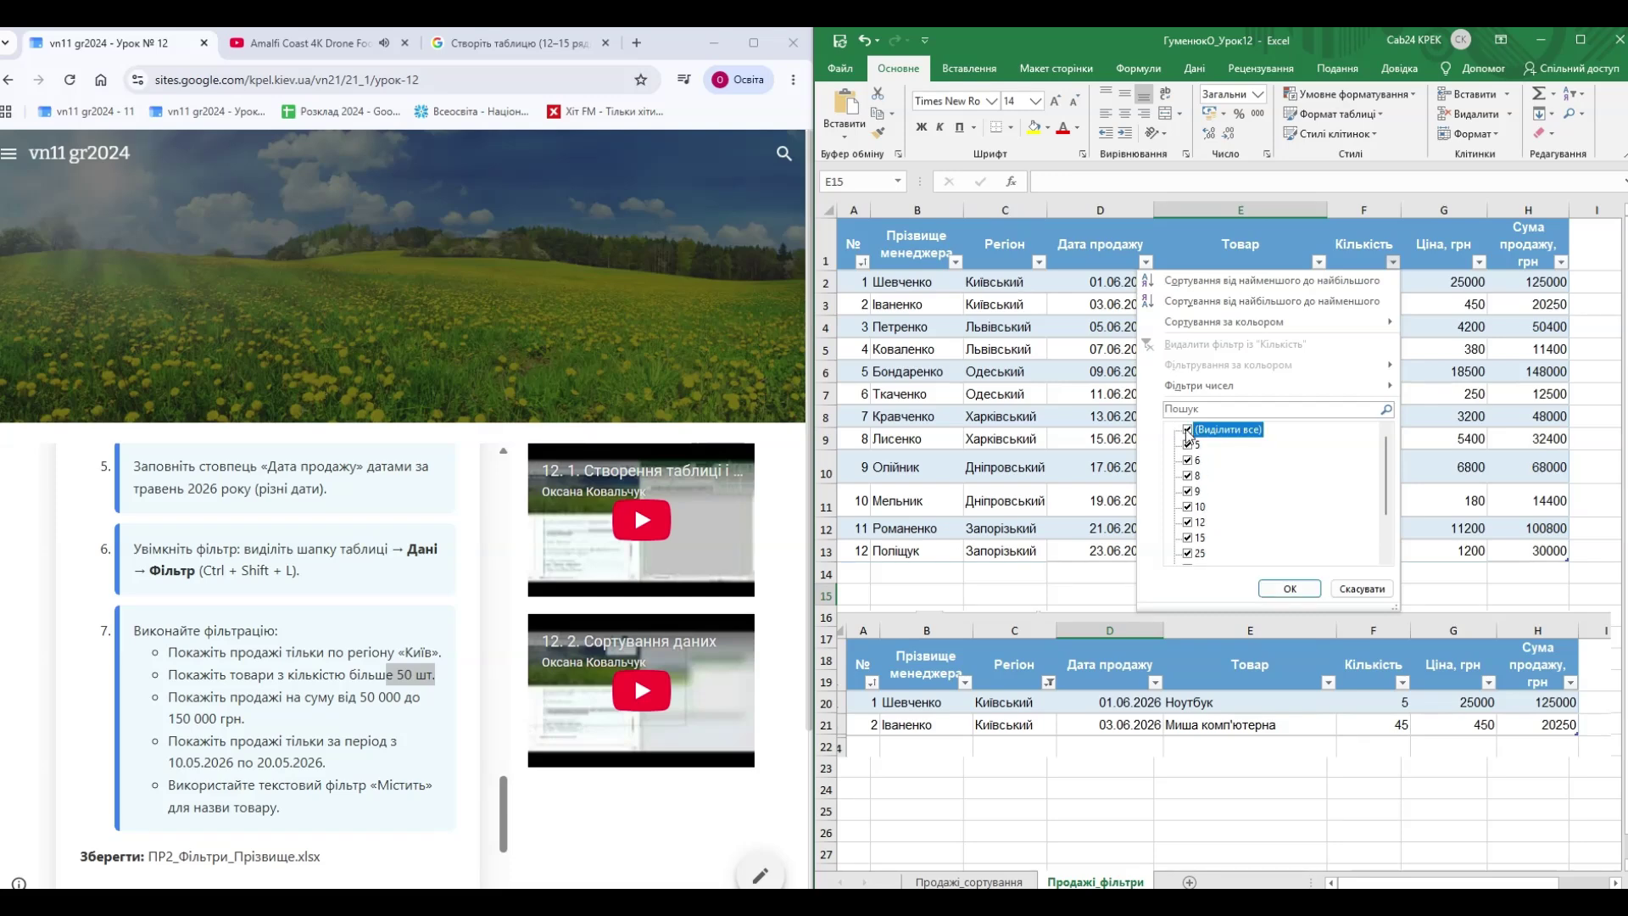
click(1188, 430)
scroll(1195, 543, down, 1)
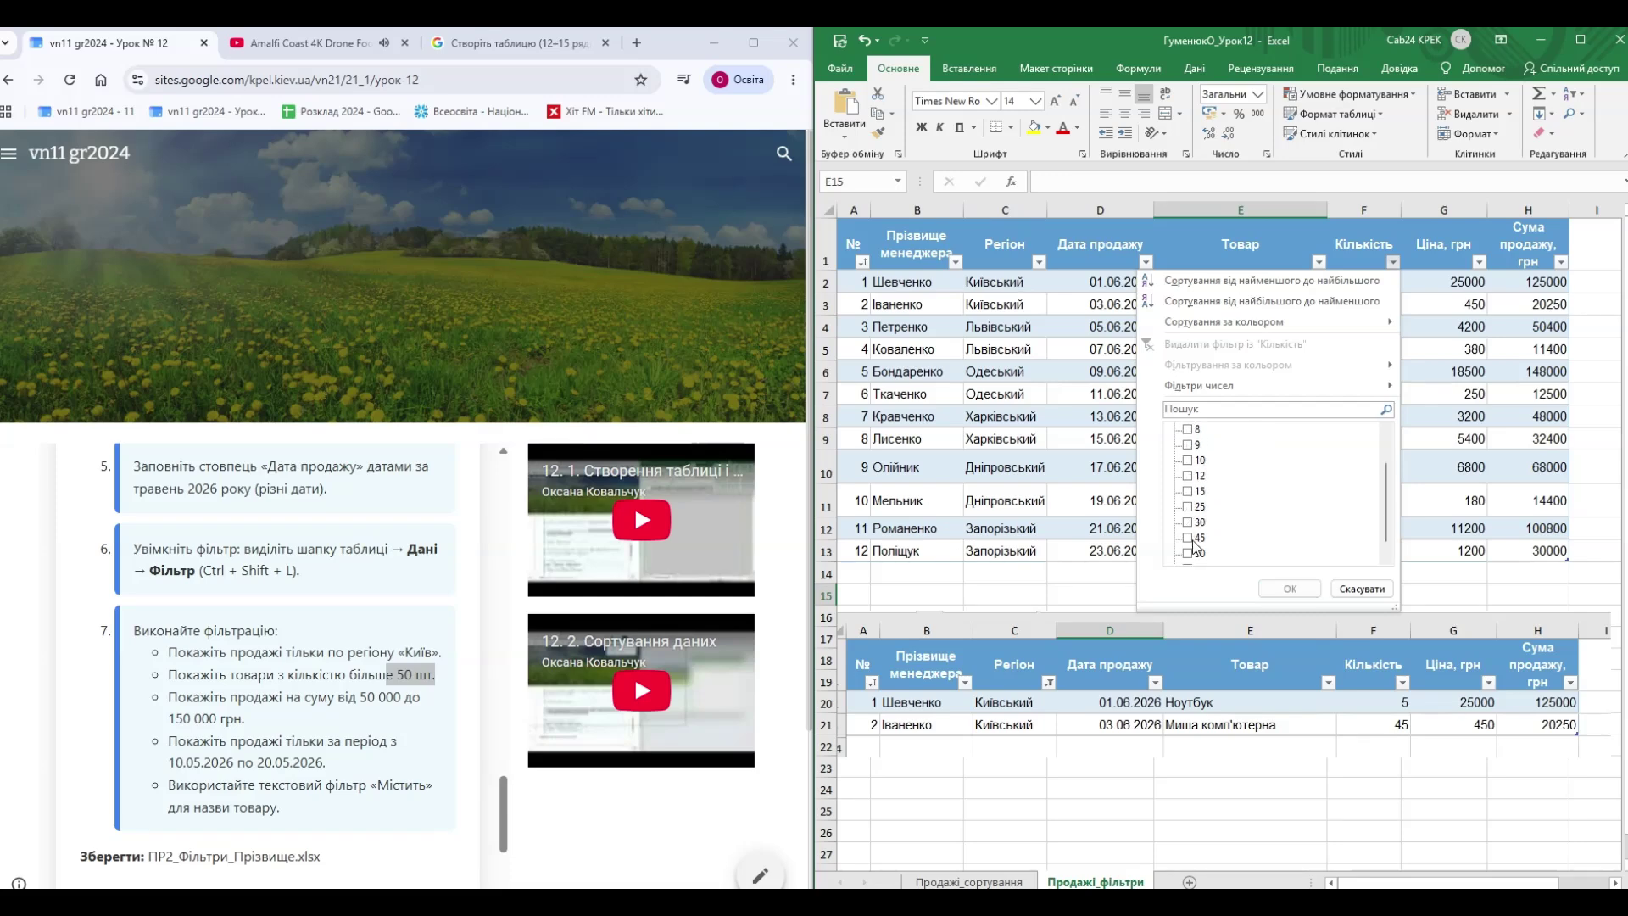
scroll(1195, 543, down, 1)
click(1188, 538)
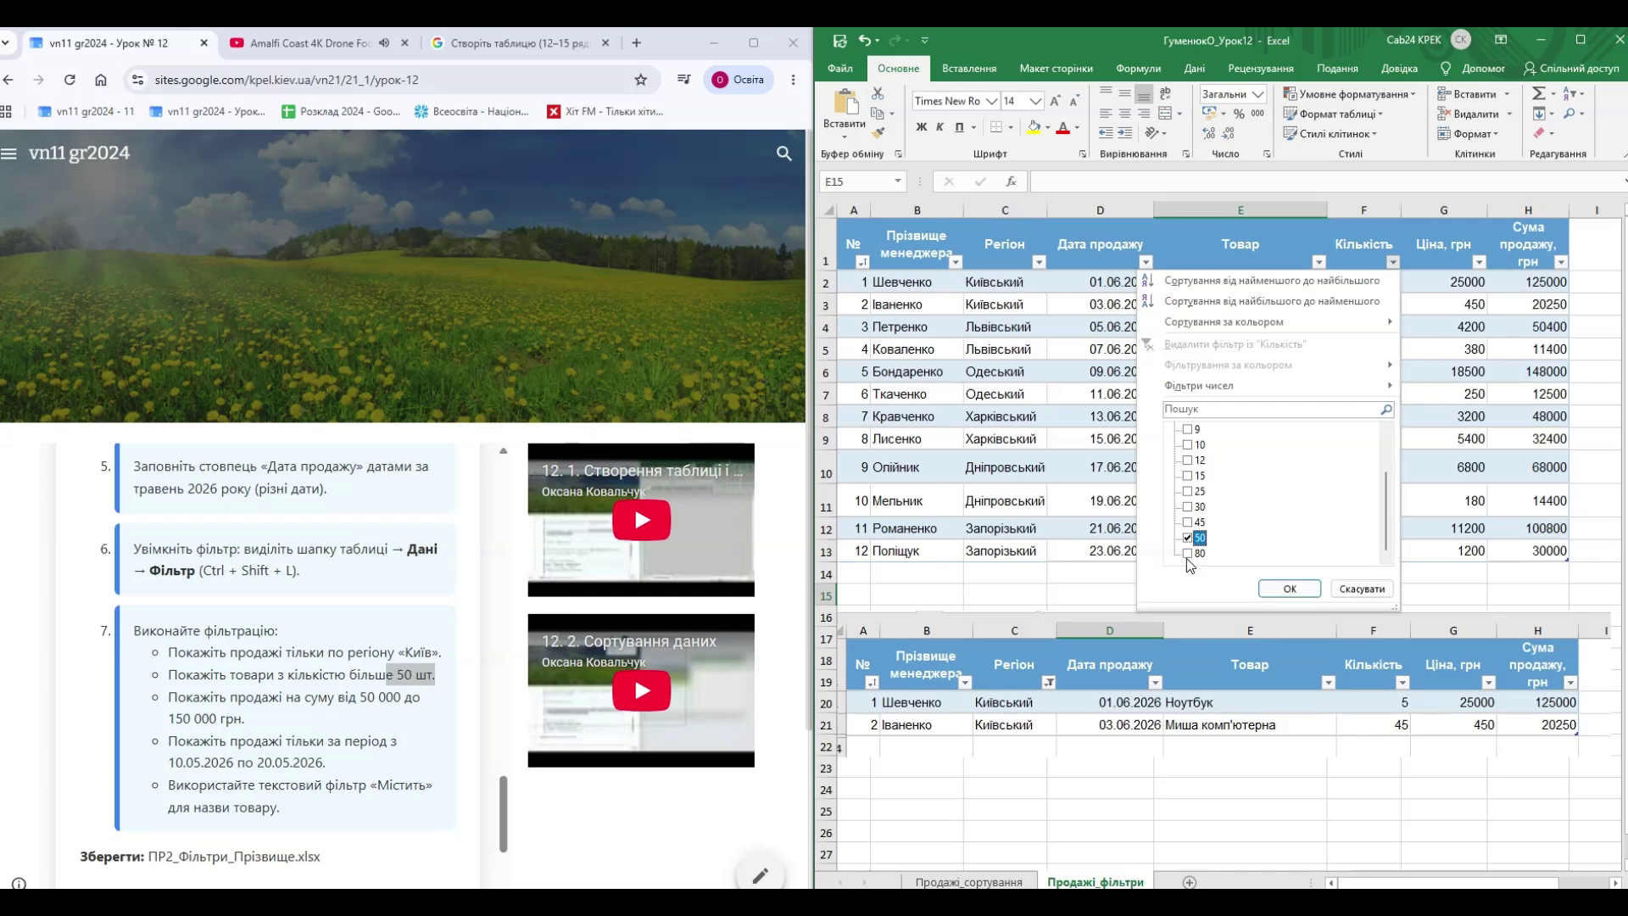
click(1290, 590)
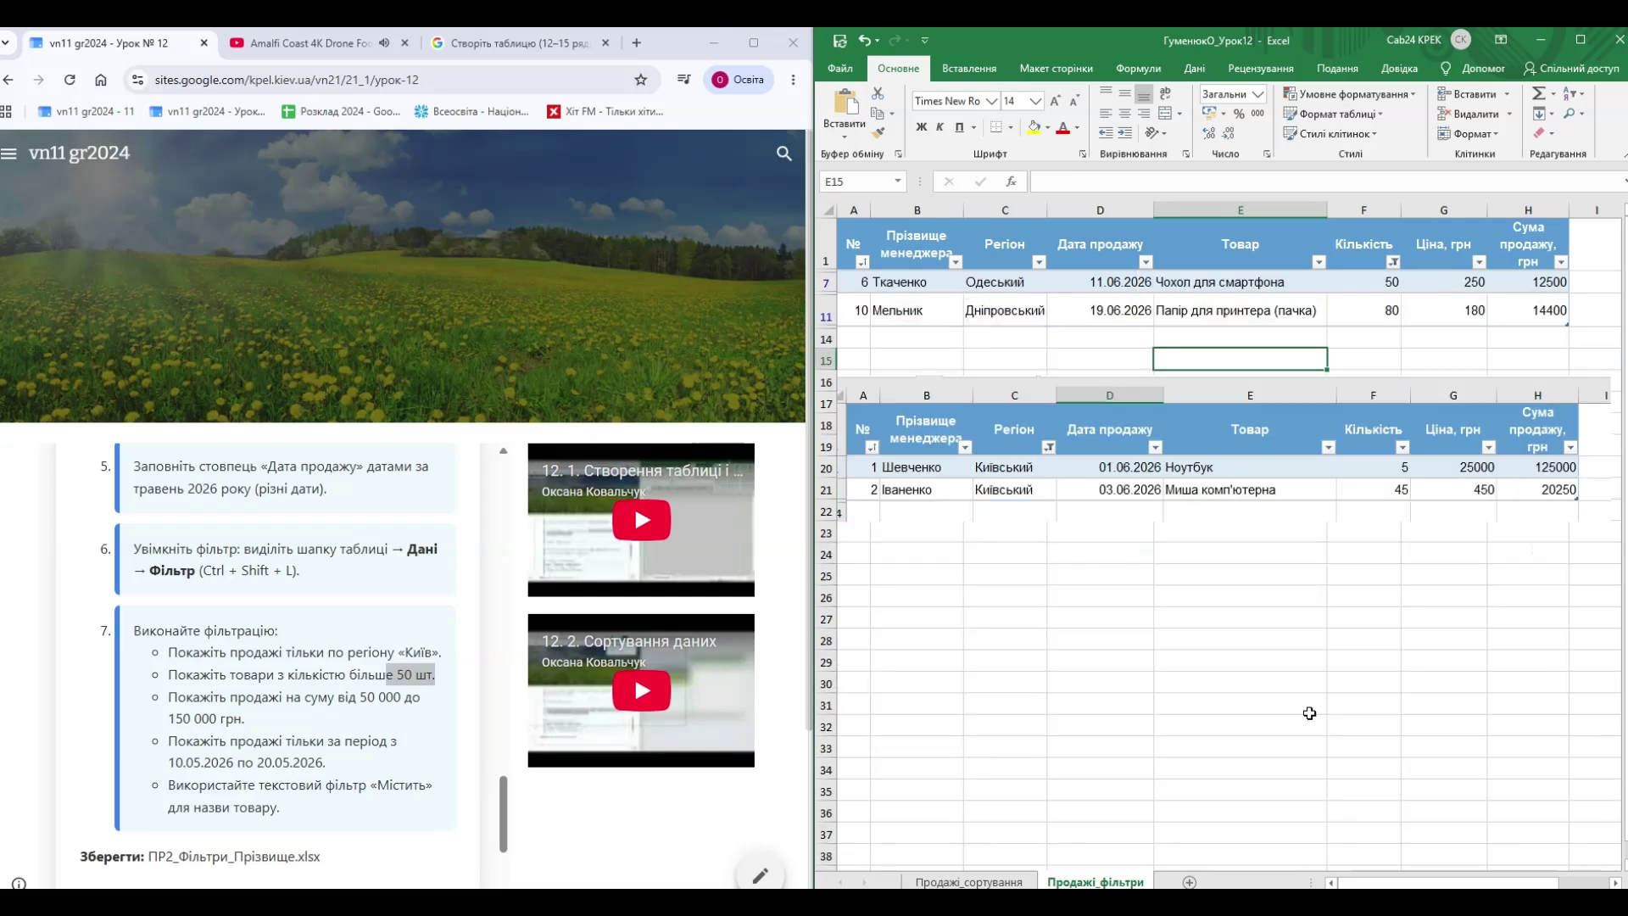
- Capture a screenshot of the quantity-filtered table and paste it below the previous screenshot, starting at row 24
key(super+shift+s)
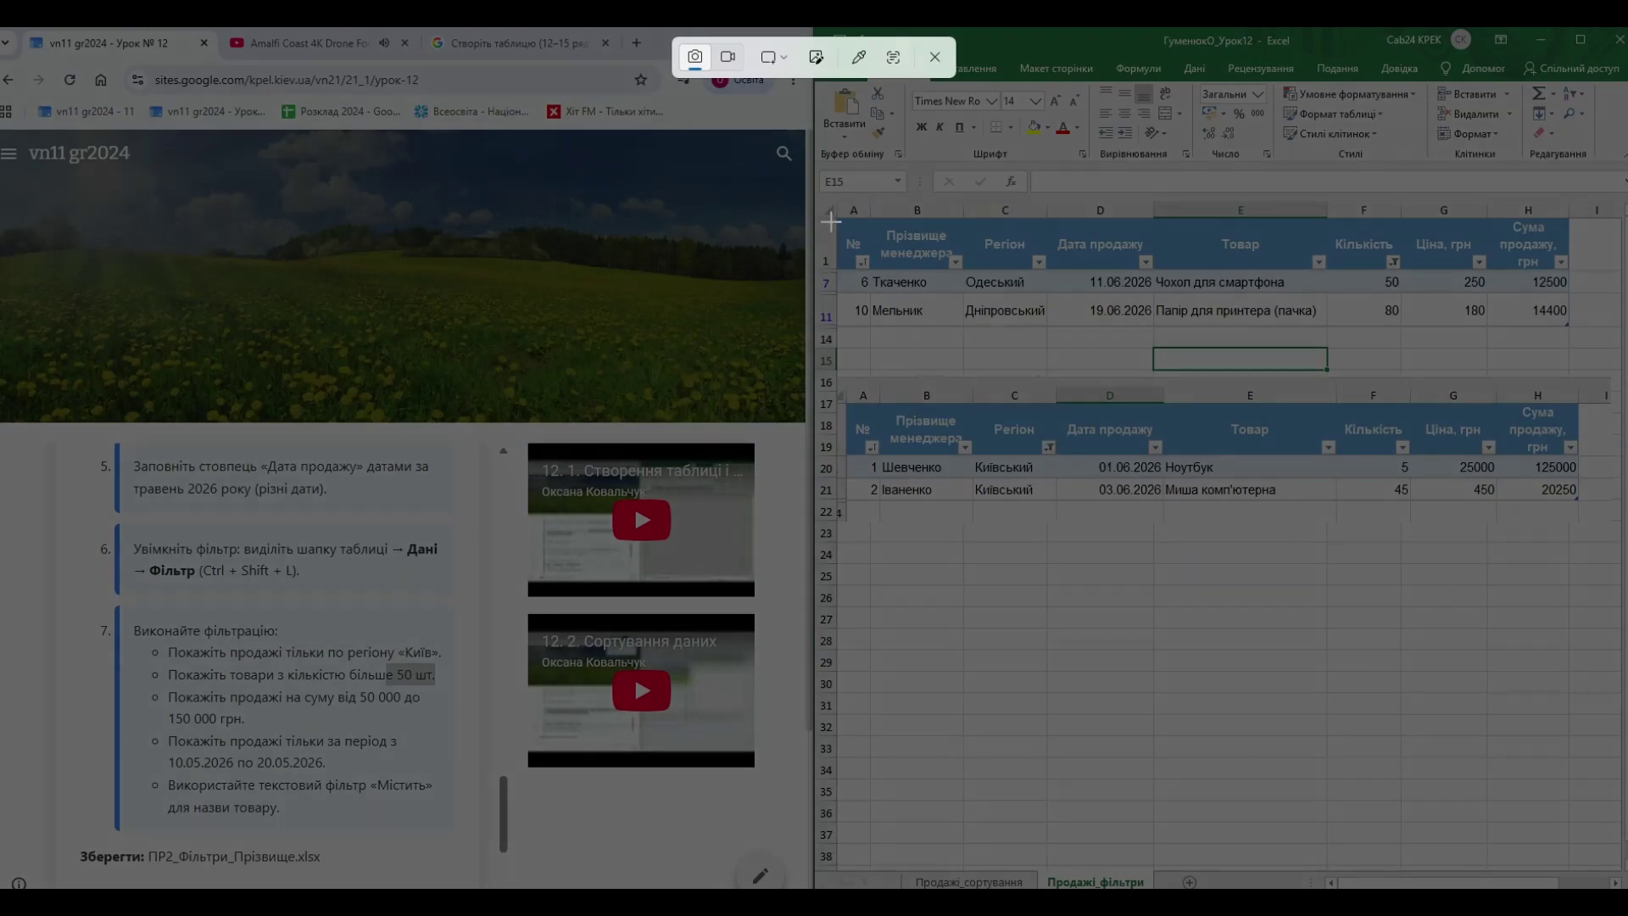
drag(834, 227, 1582, 331)
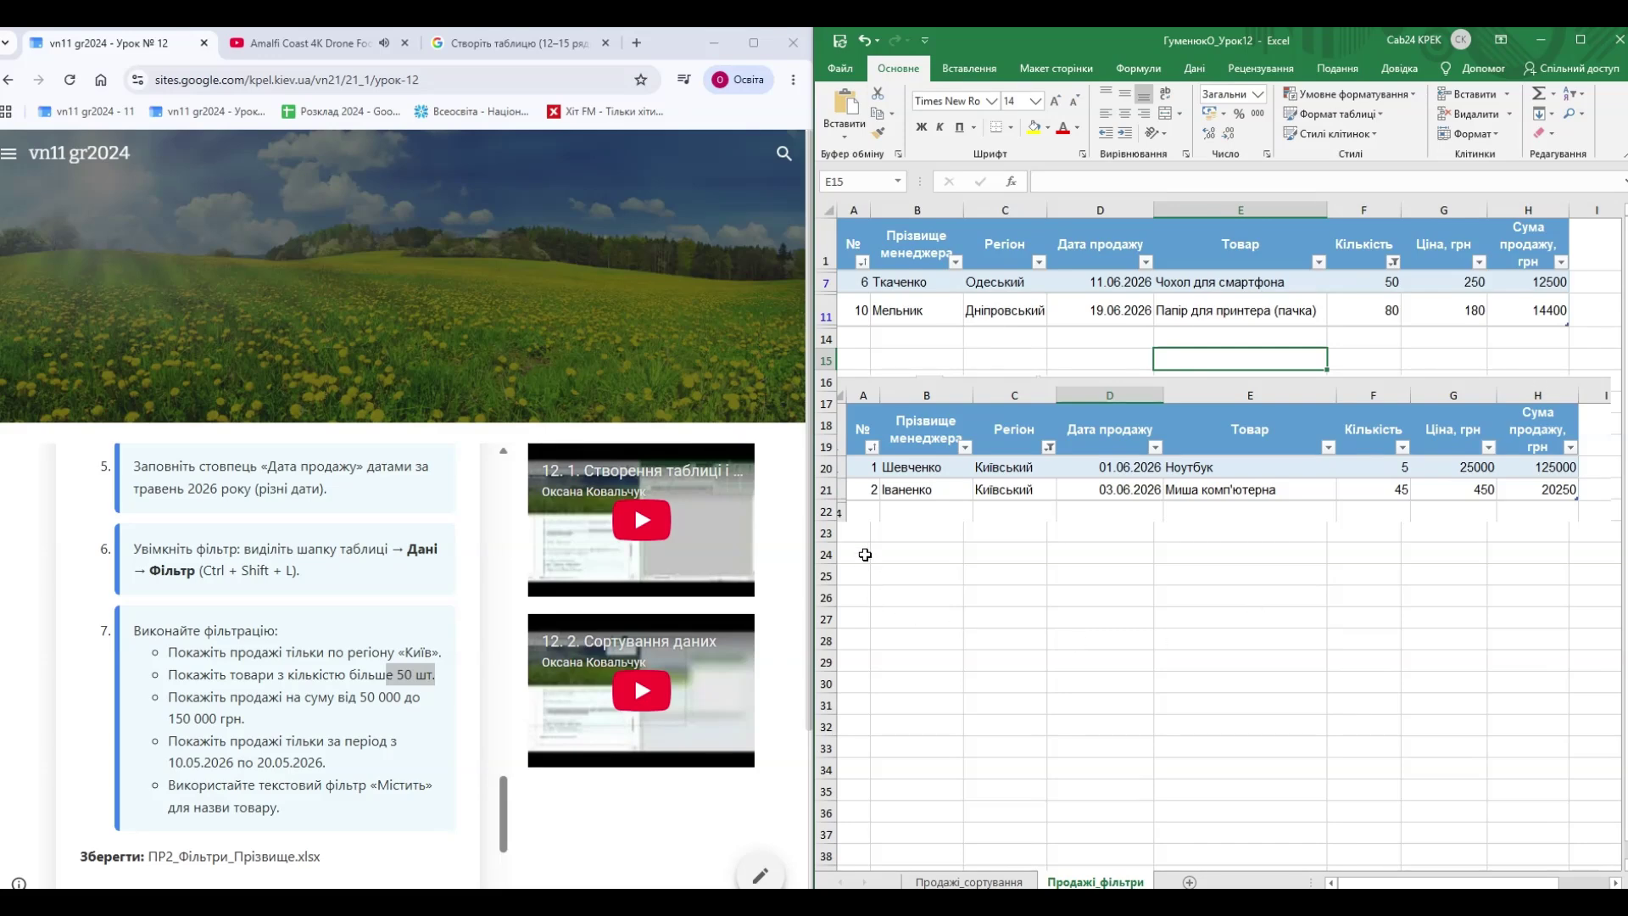
click(862, 555)
key(ctrl+v)
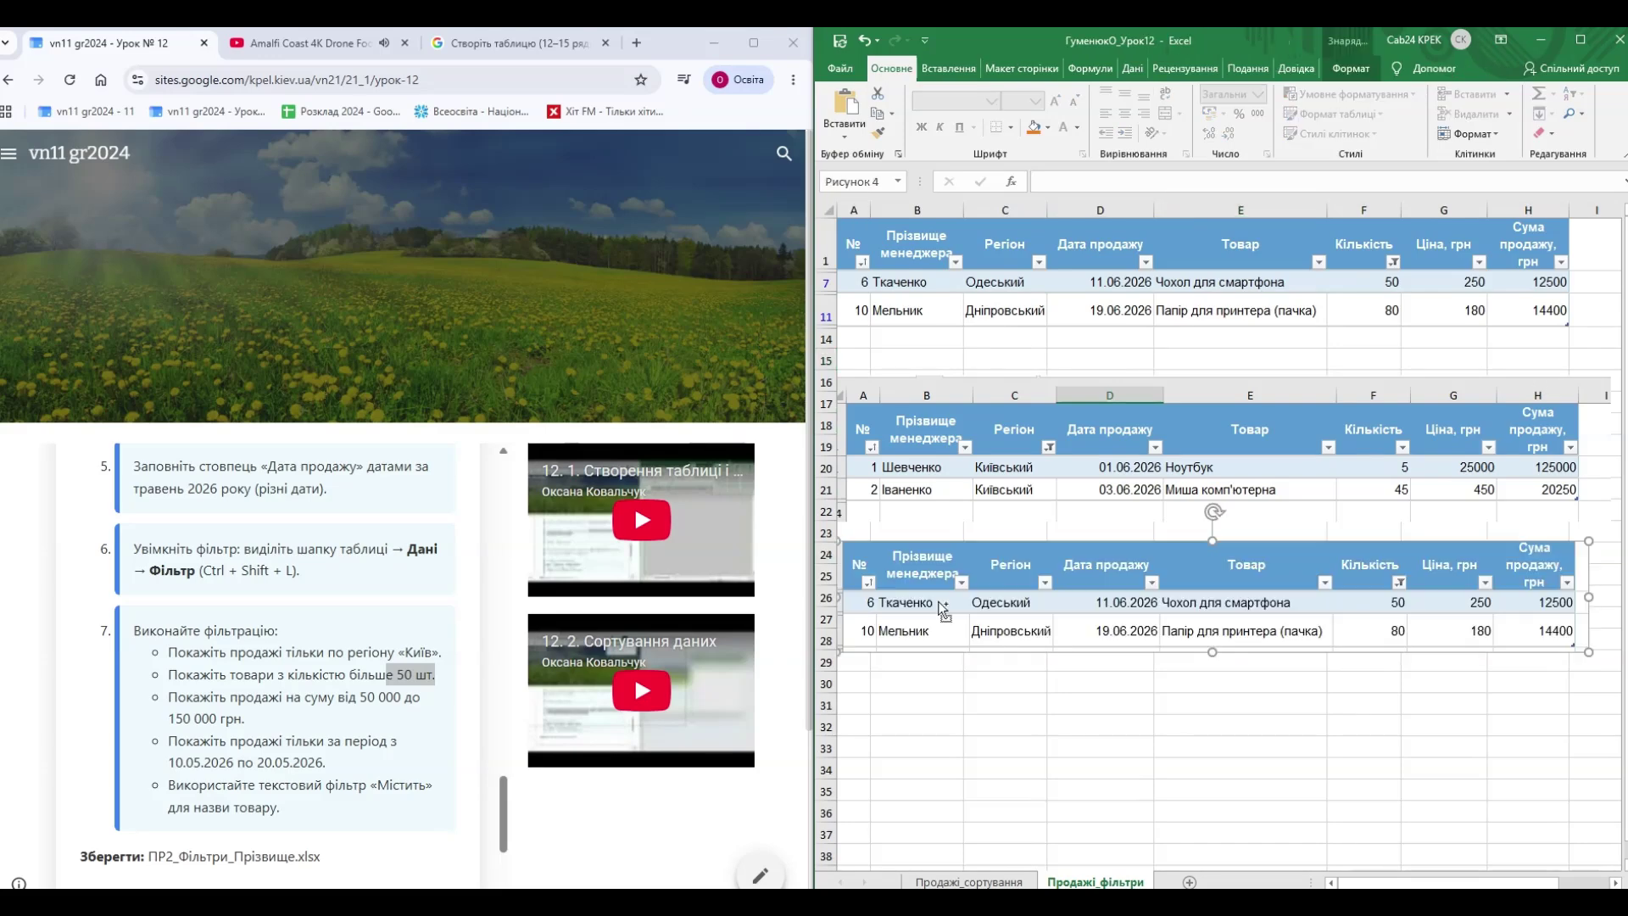
click(1279, 763)
- Select all values again in the Кількість filter to restore the full table
click(1393, 262)
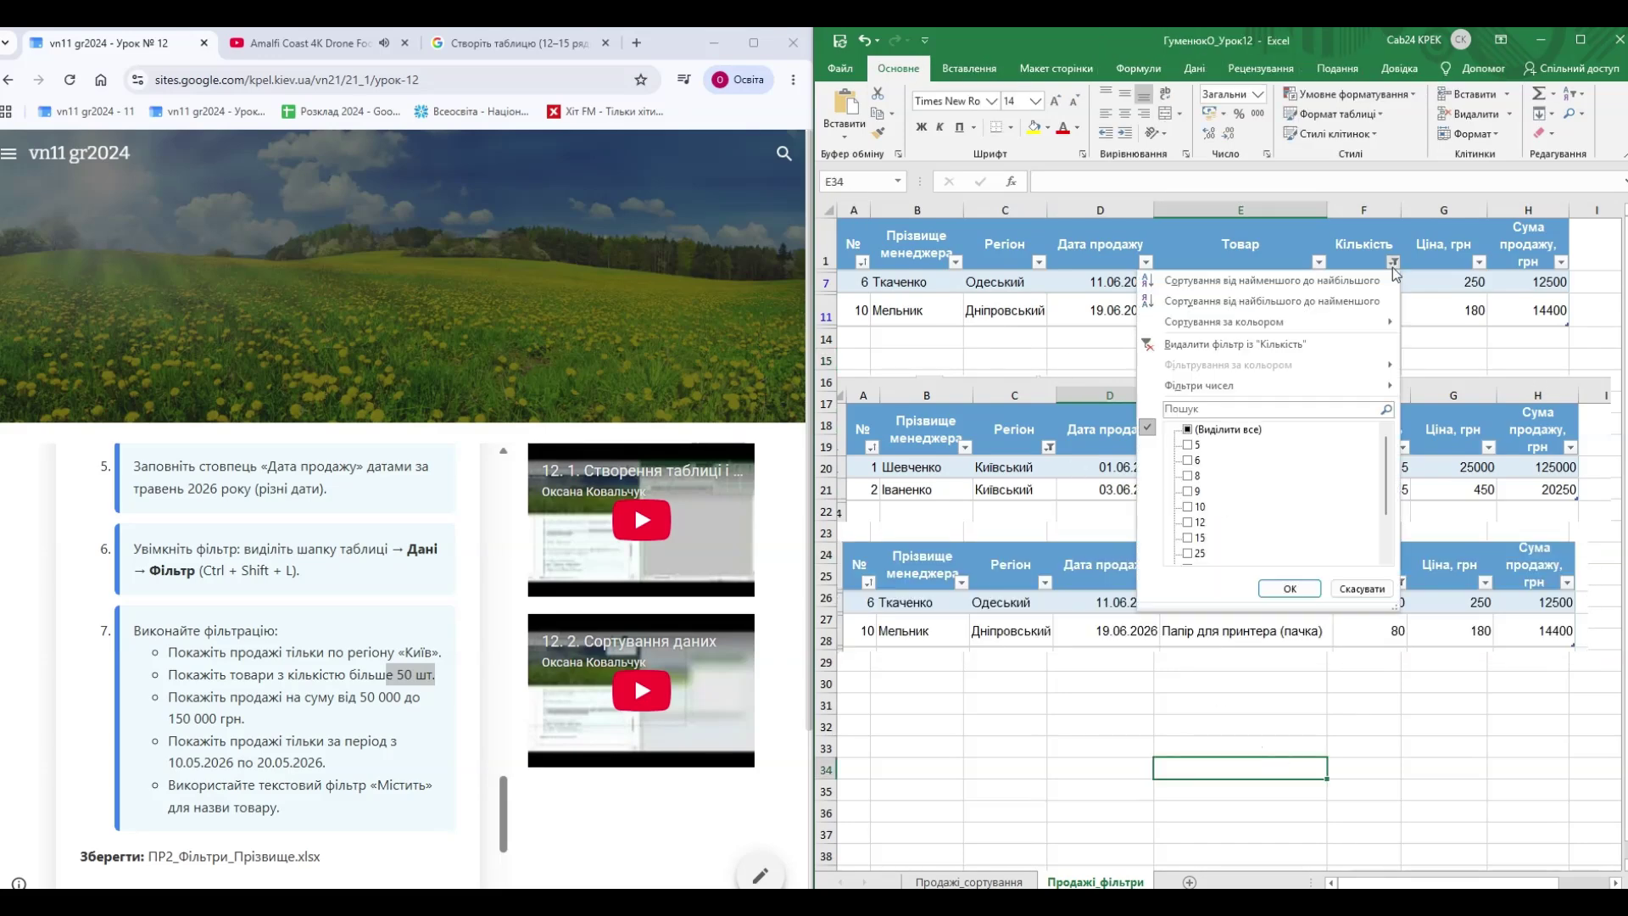
click(1190, 430)
click(1290, 589)
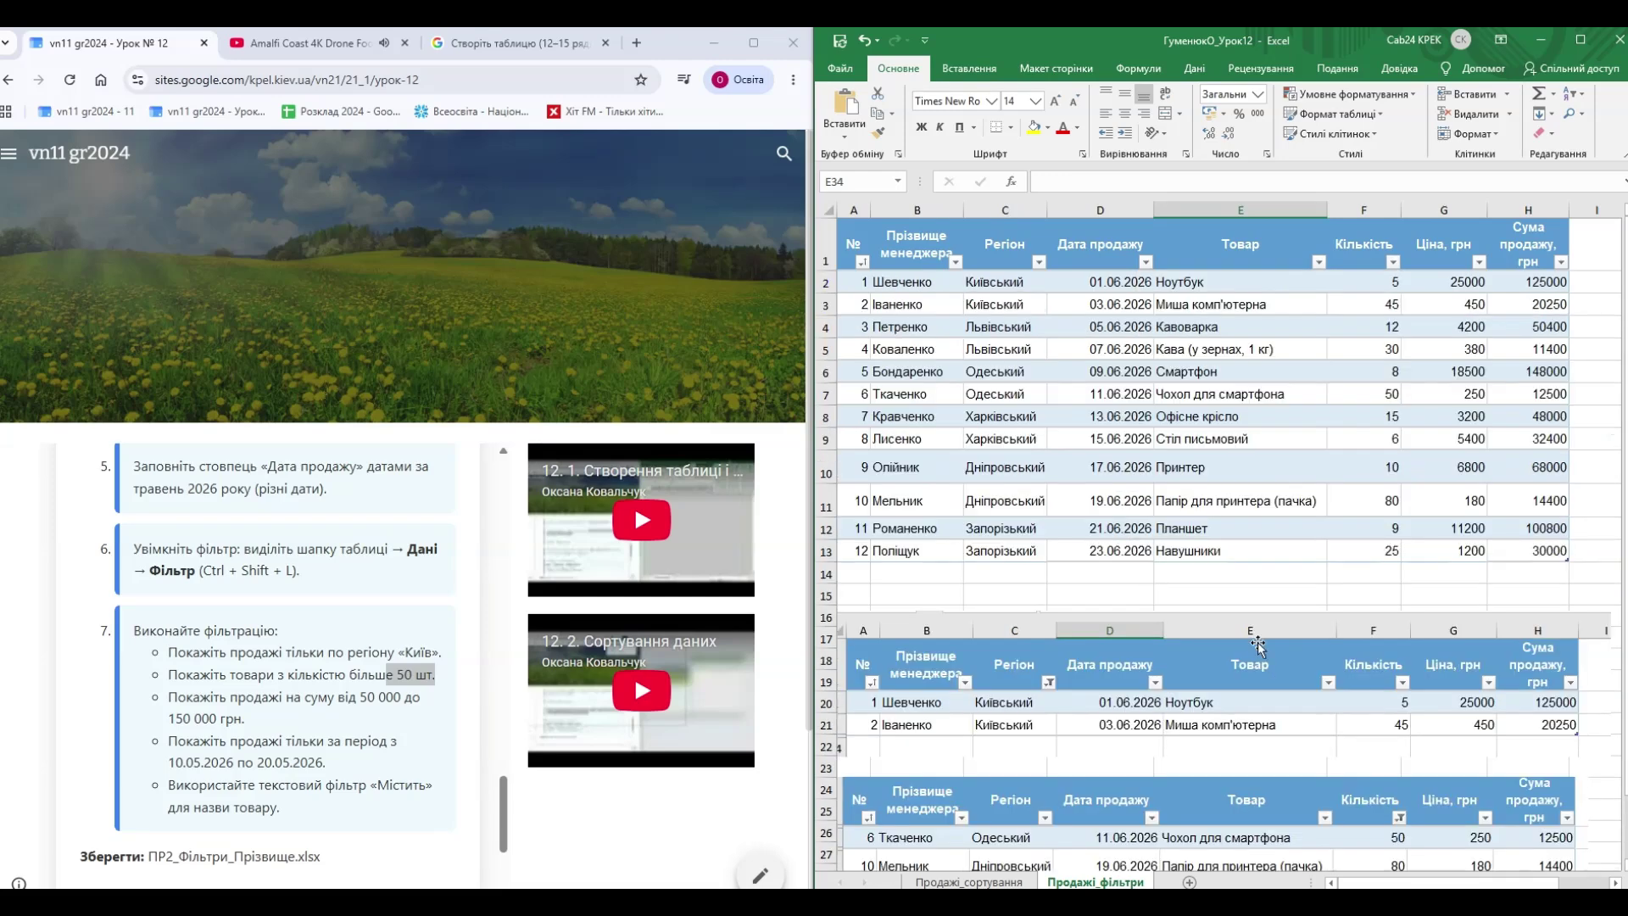
click(1228, 599)
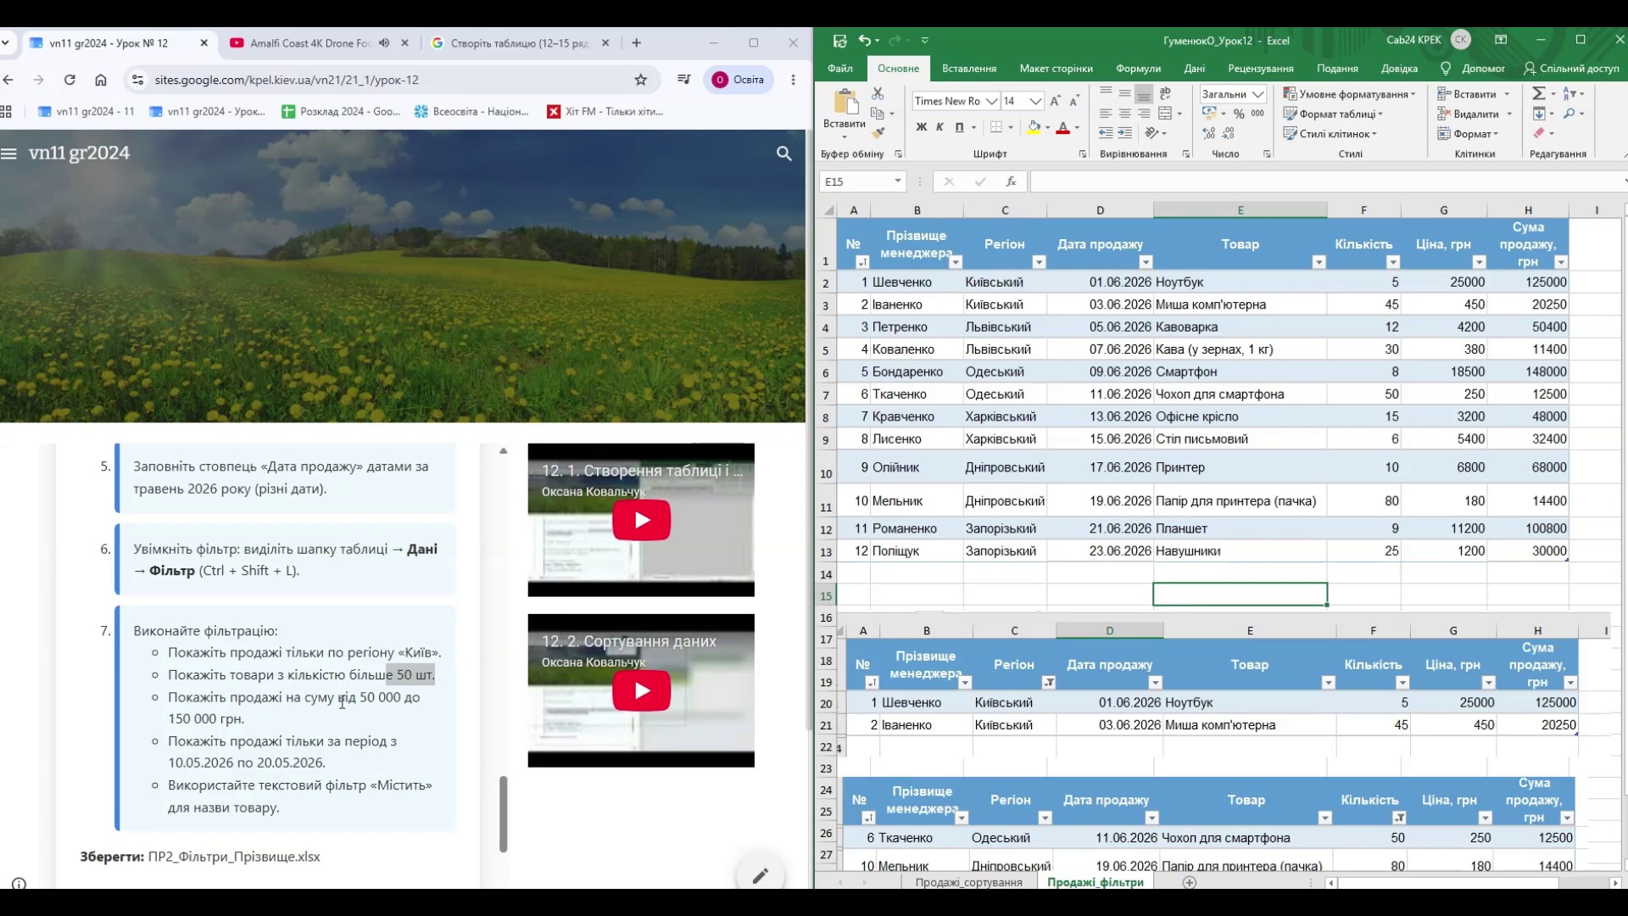
- Filter the Сума продажу column to show only 50400, 68000, 100800, 125000 and 148000, following the exercise's 50 000–150 000 грн condition
drag(362, 697, 373, 731)
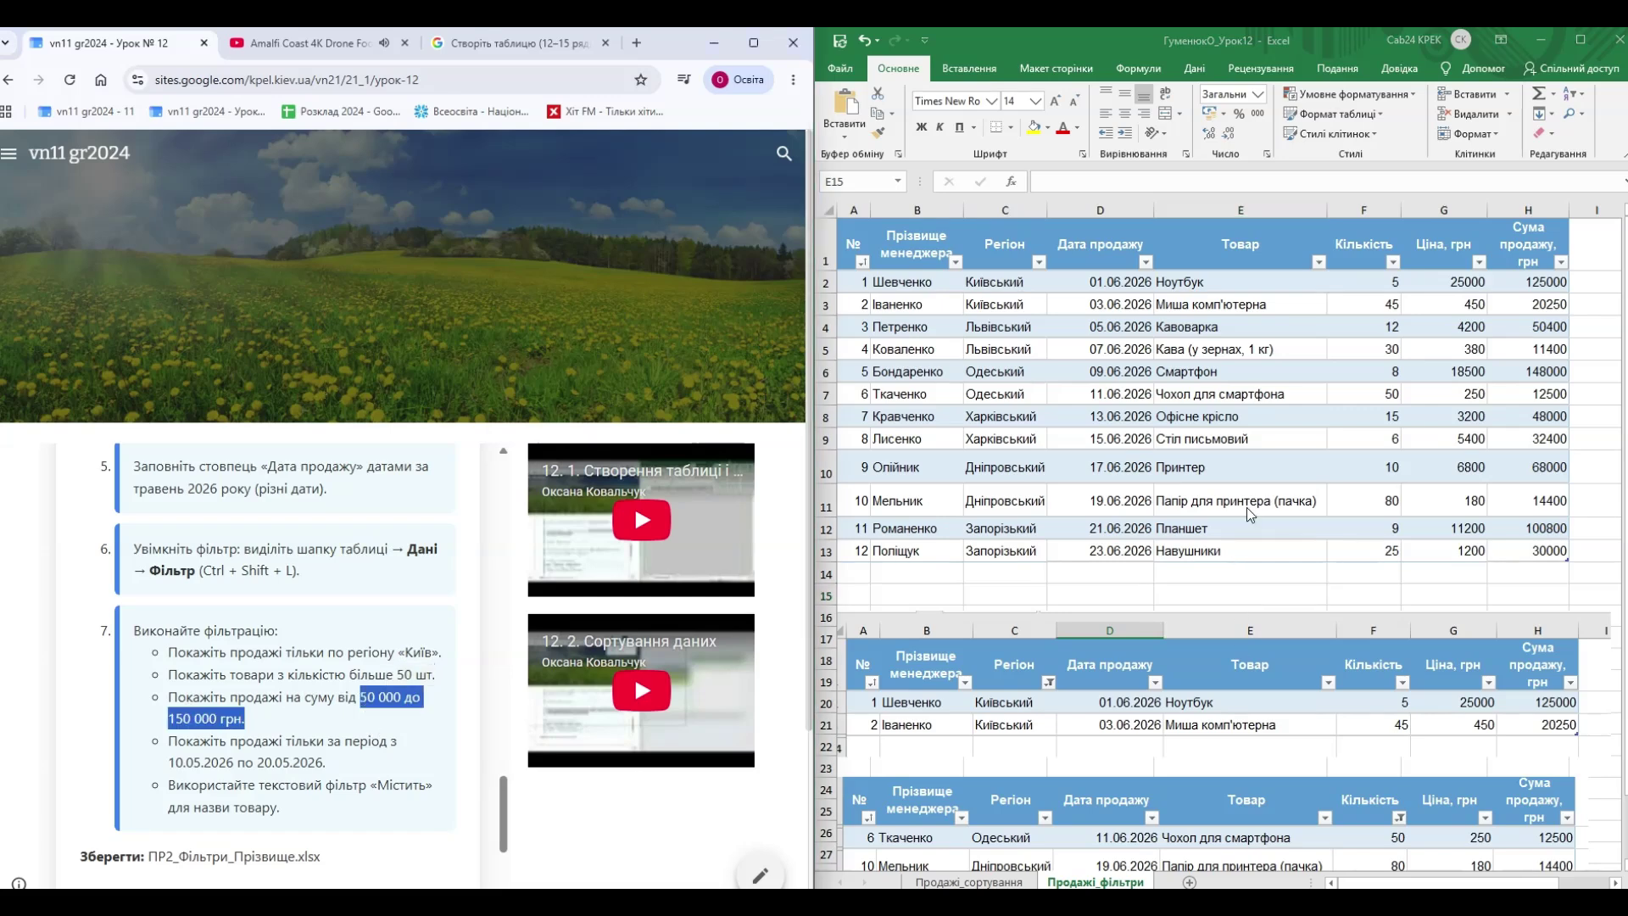
click(1564, 246)
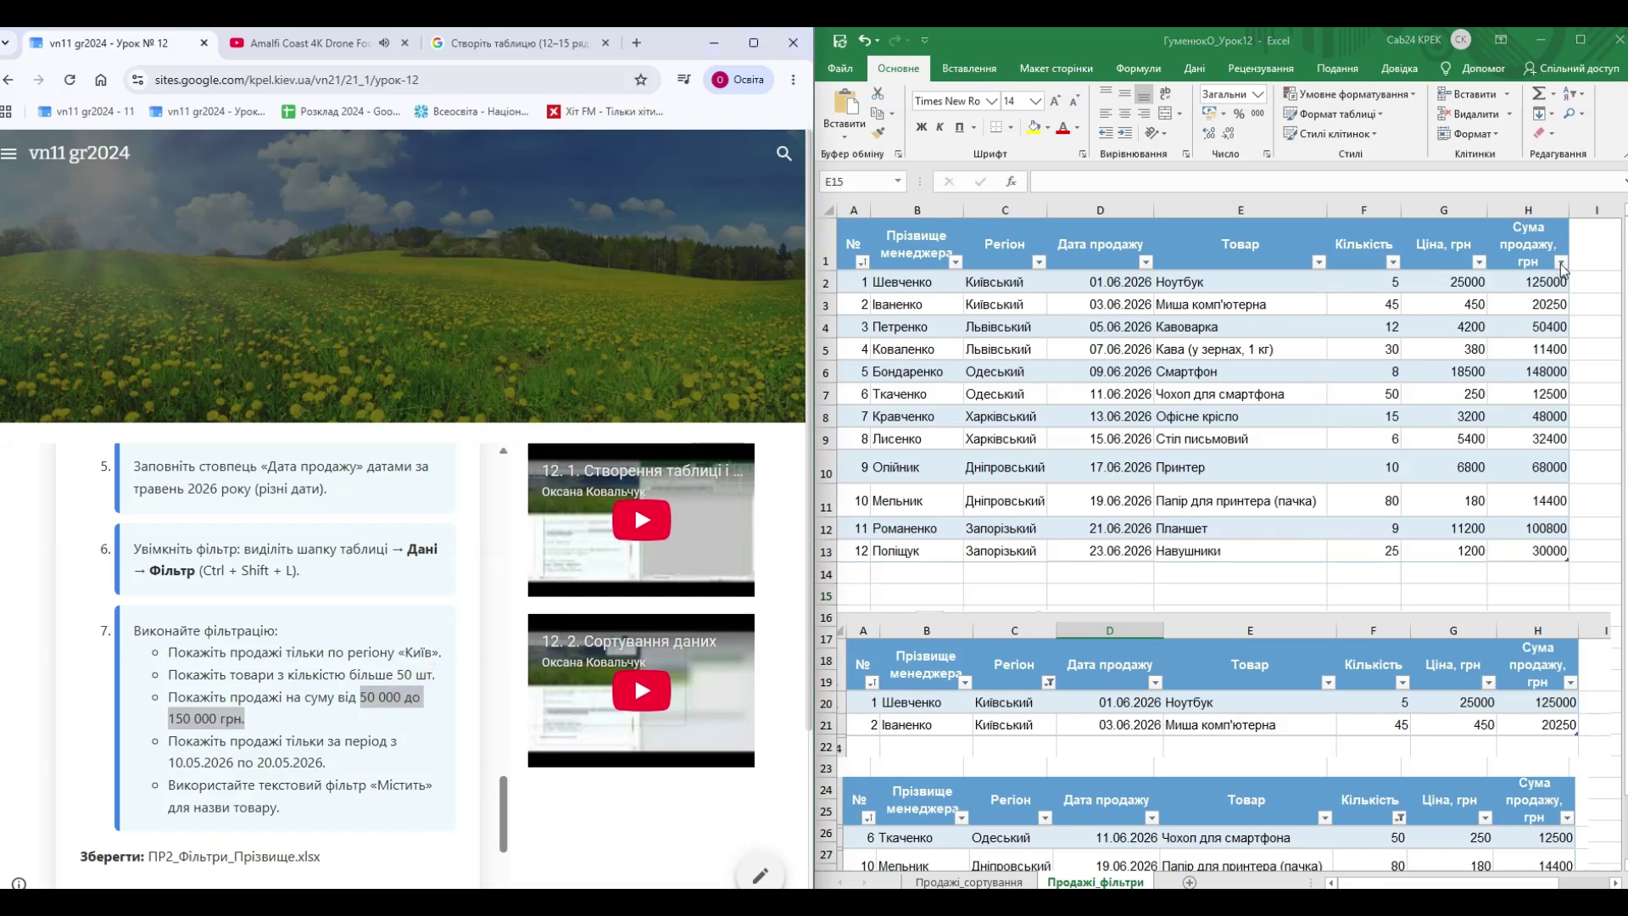
click(1561, 262)
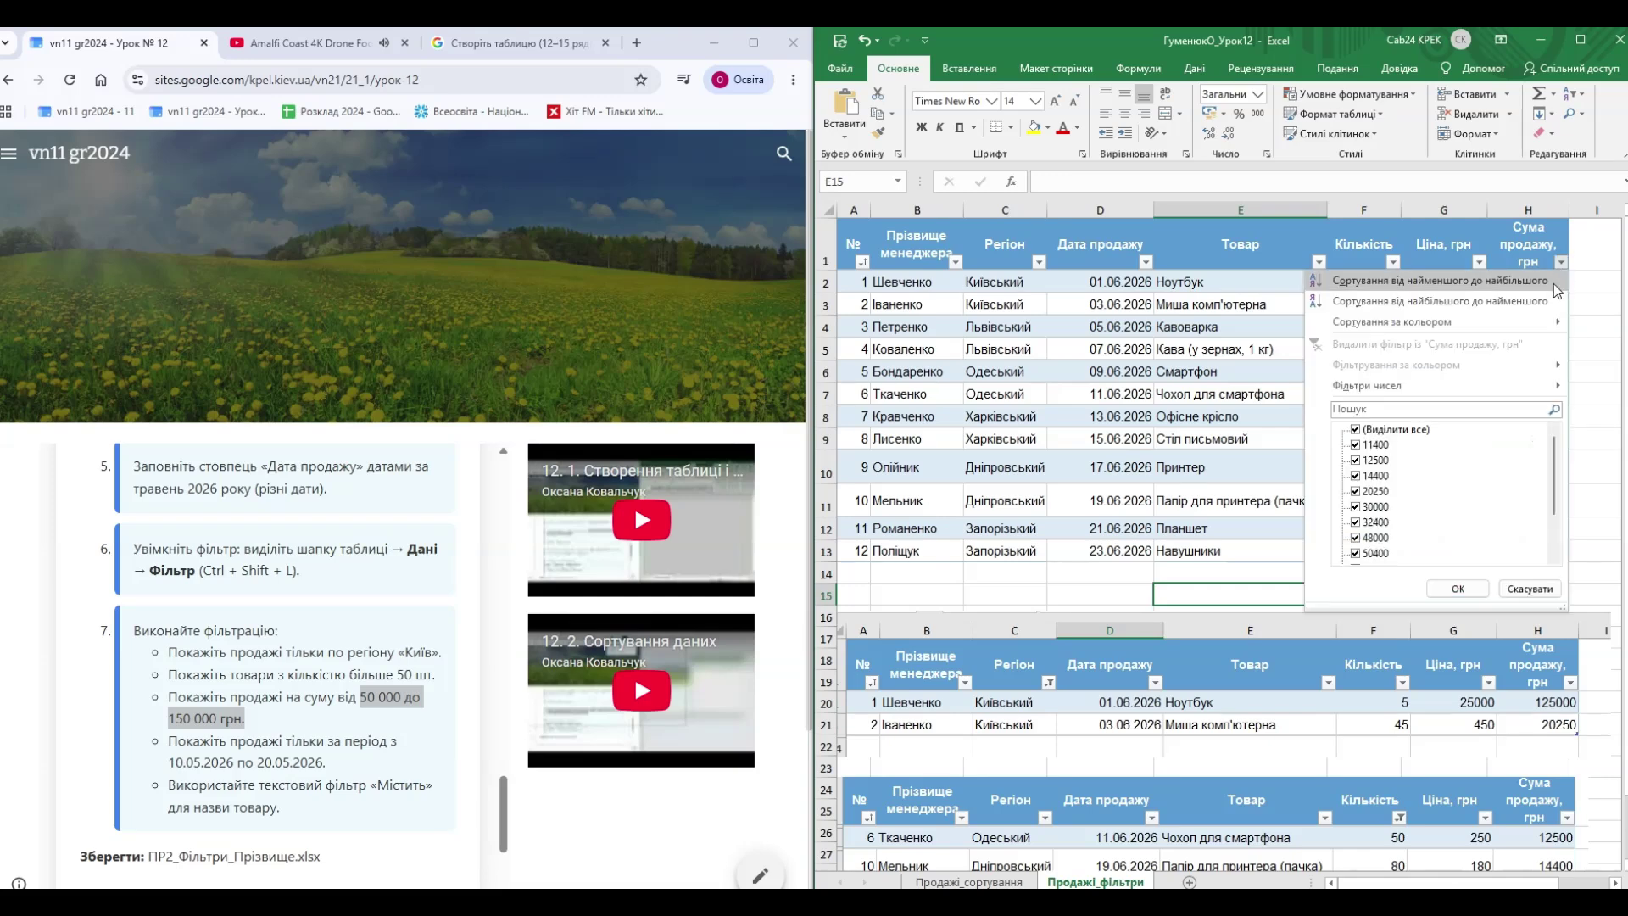
click(1355, 429)
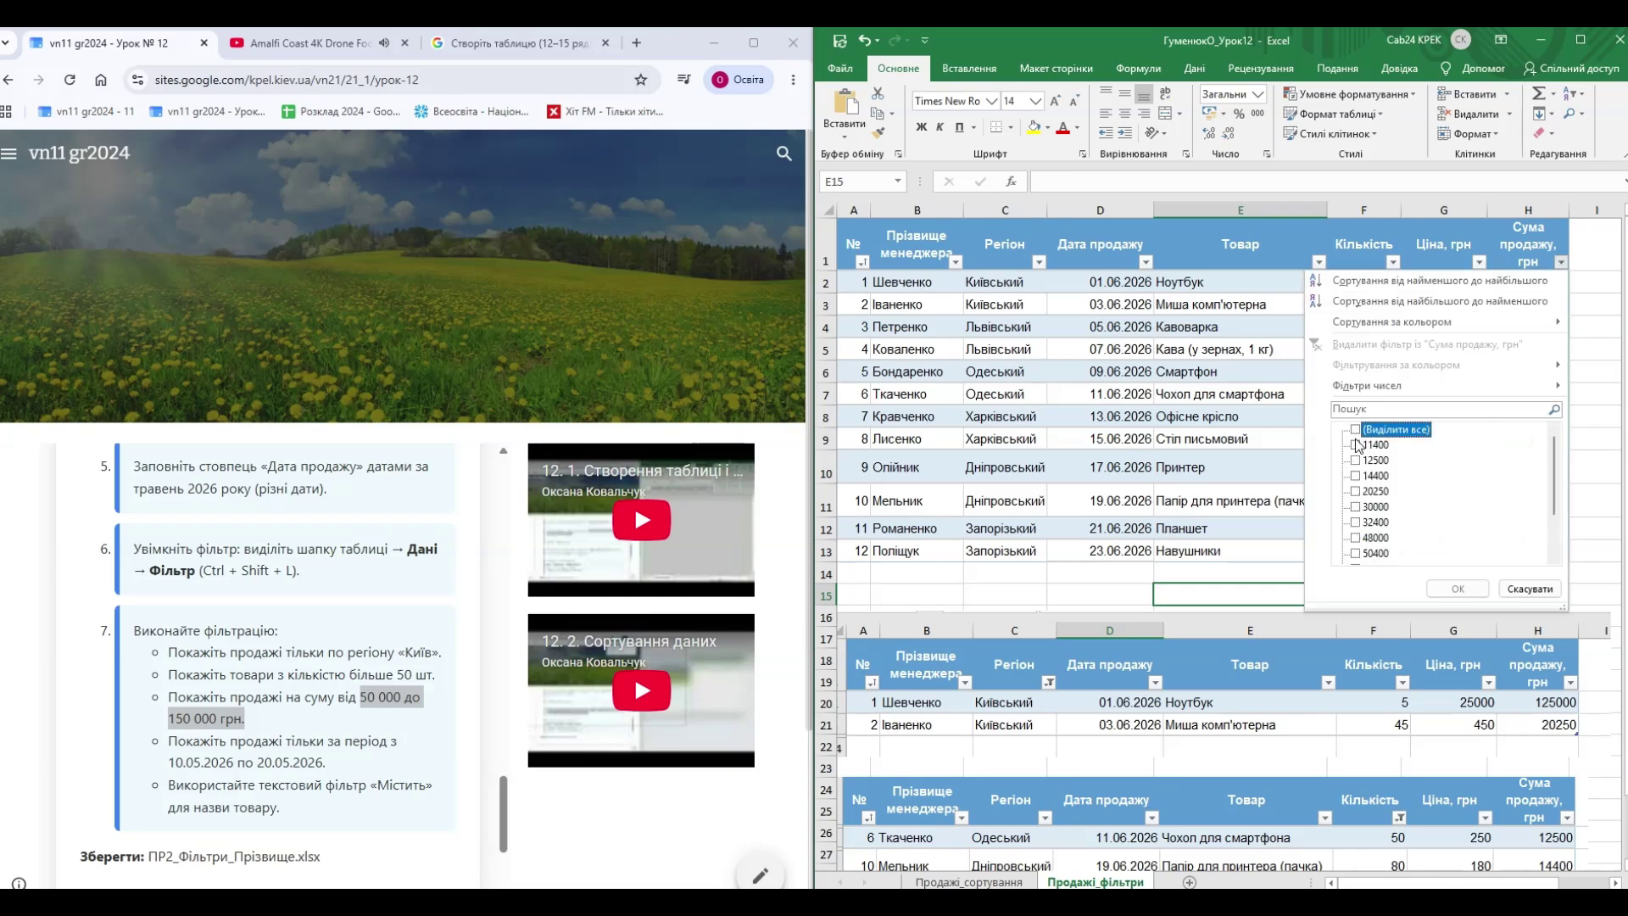
click(1355, 554)
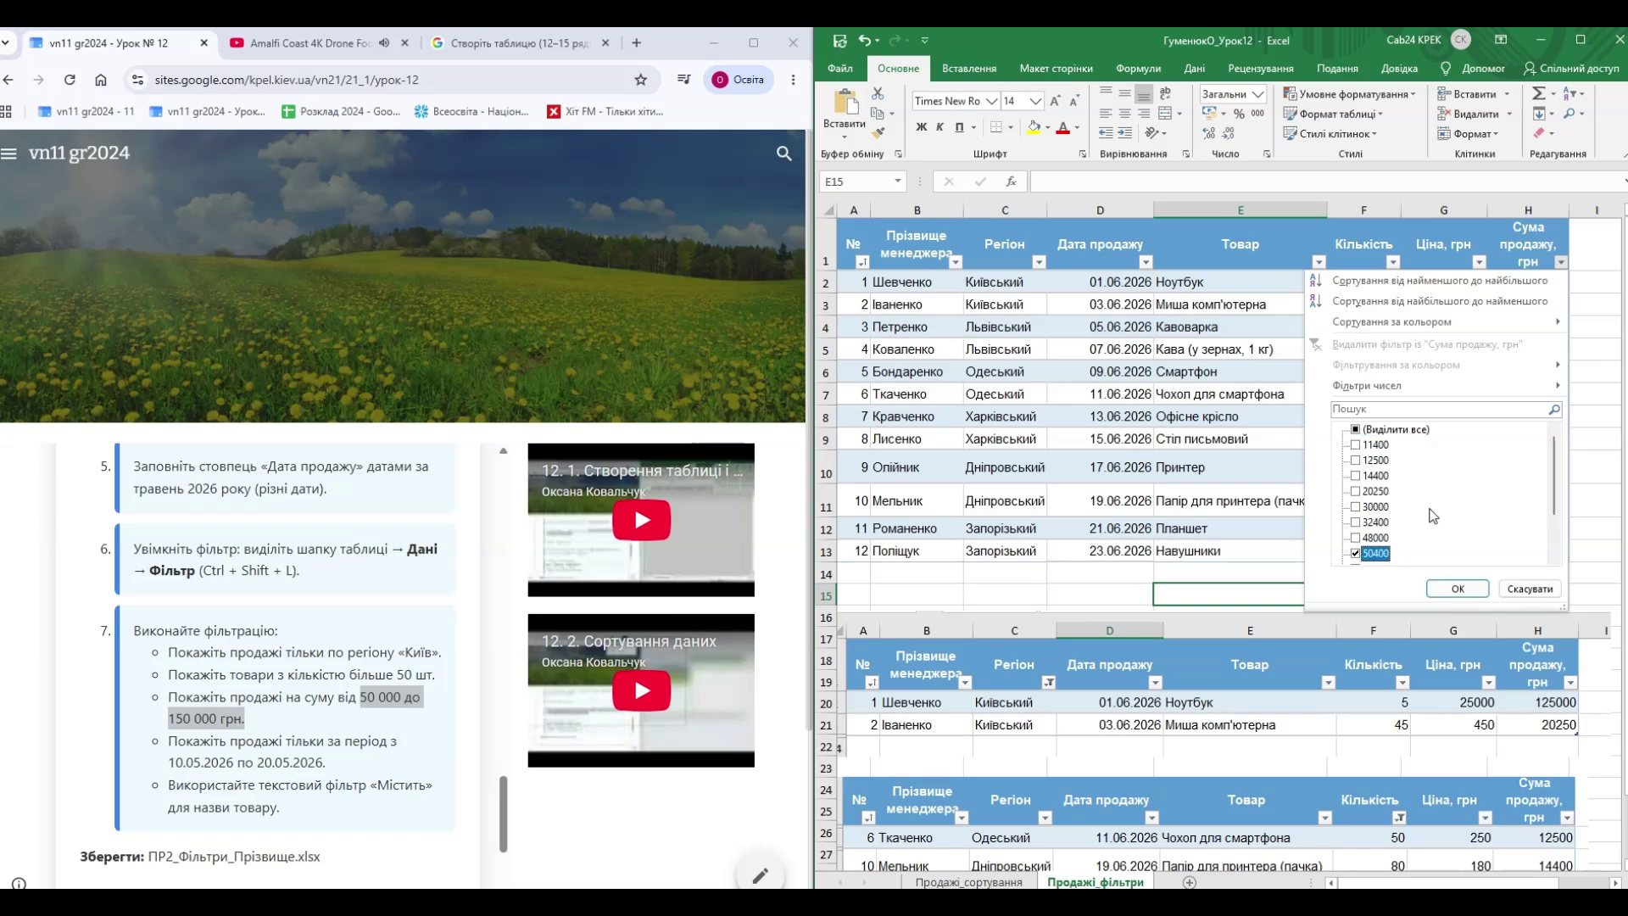
scroll(1430, 515, down, 2)
click(1355, 507)
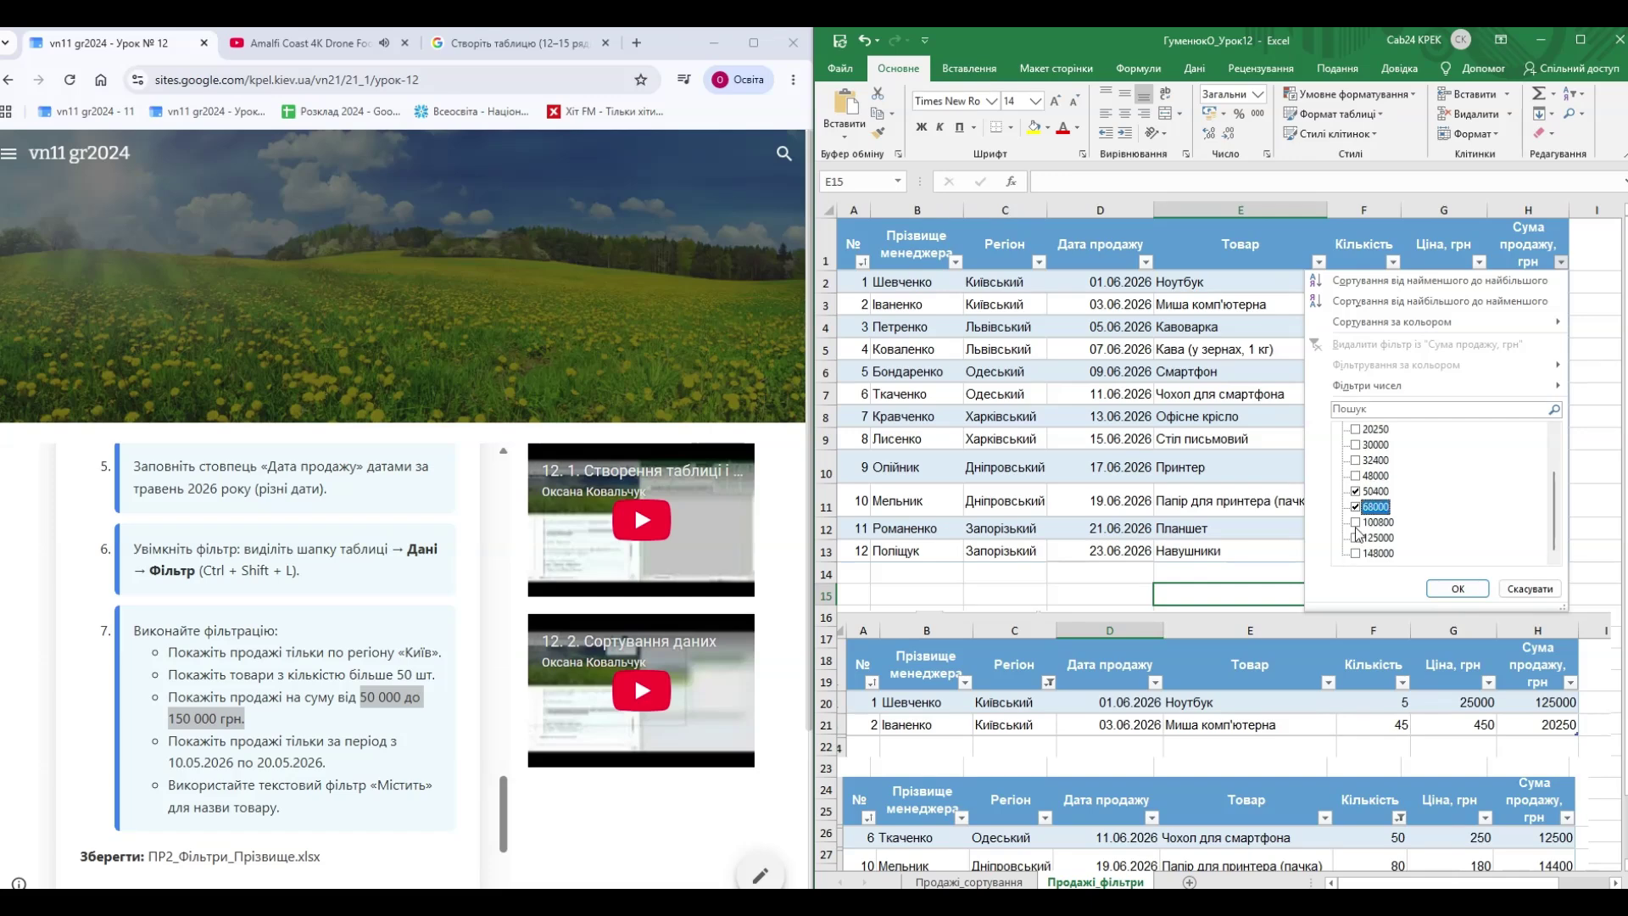
click(1356, 523)
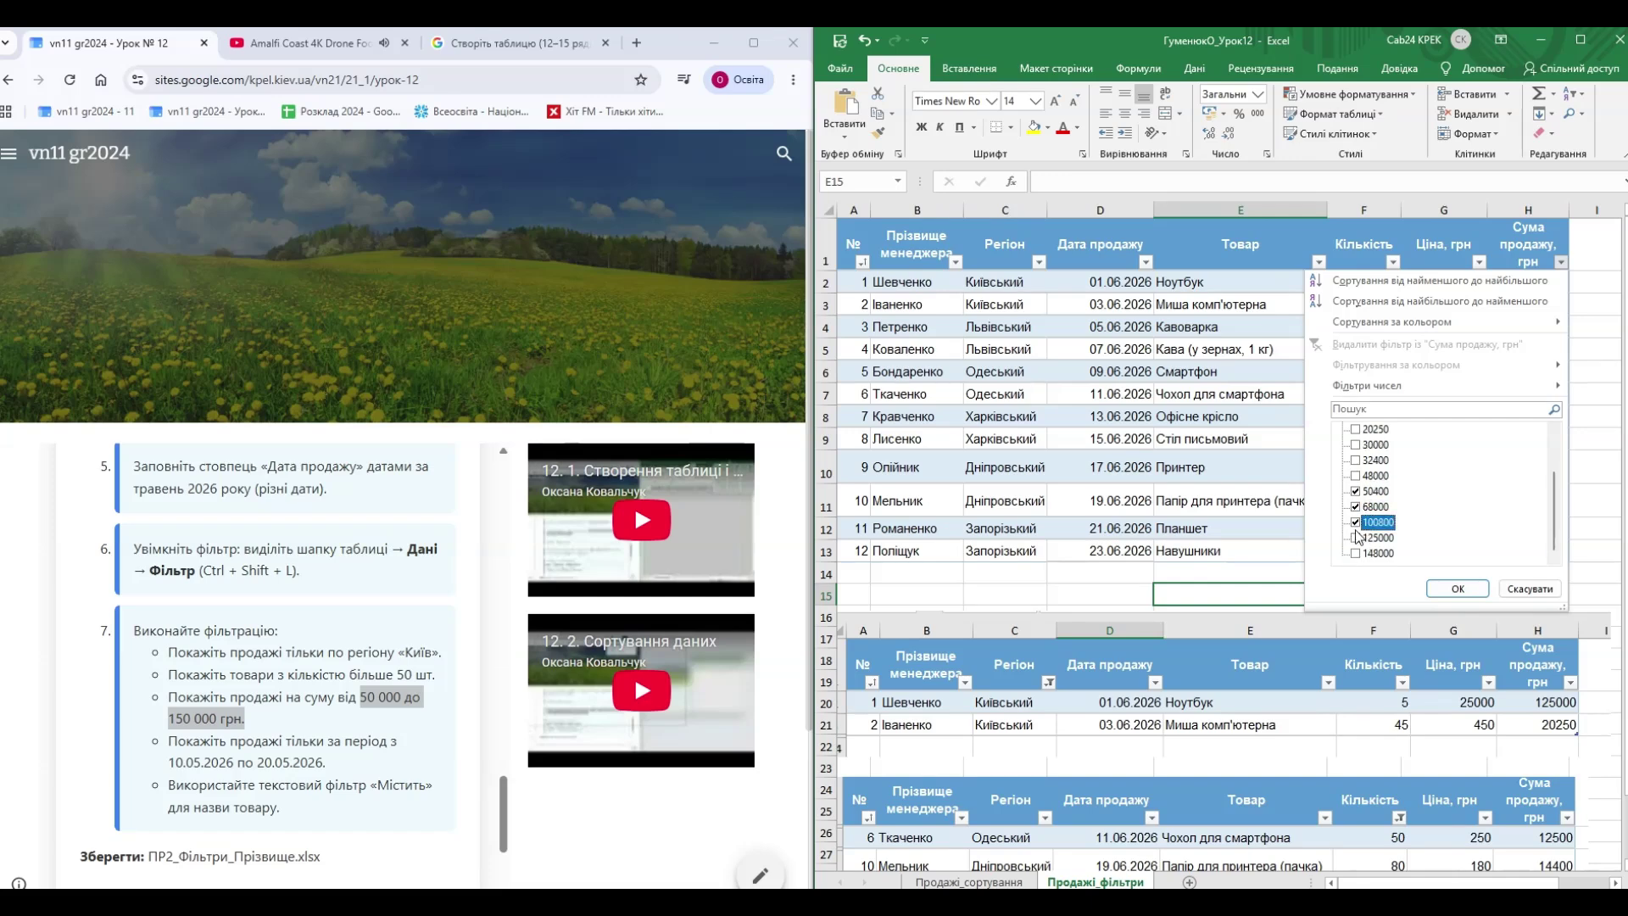
click(1355, 538)
click(1355, 553)
click(1457, 589)
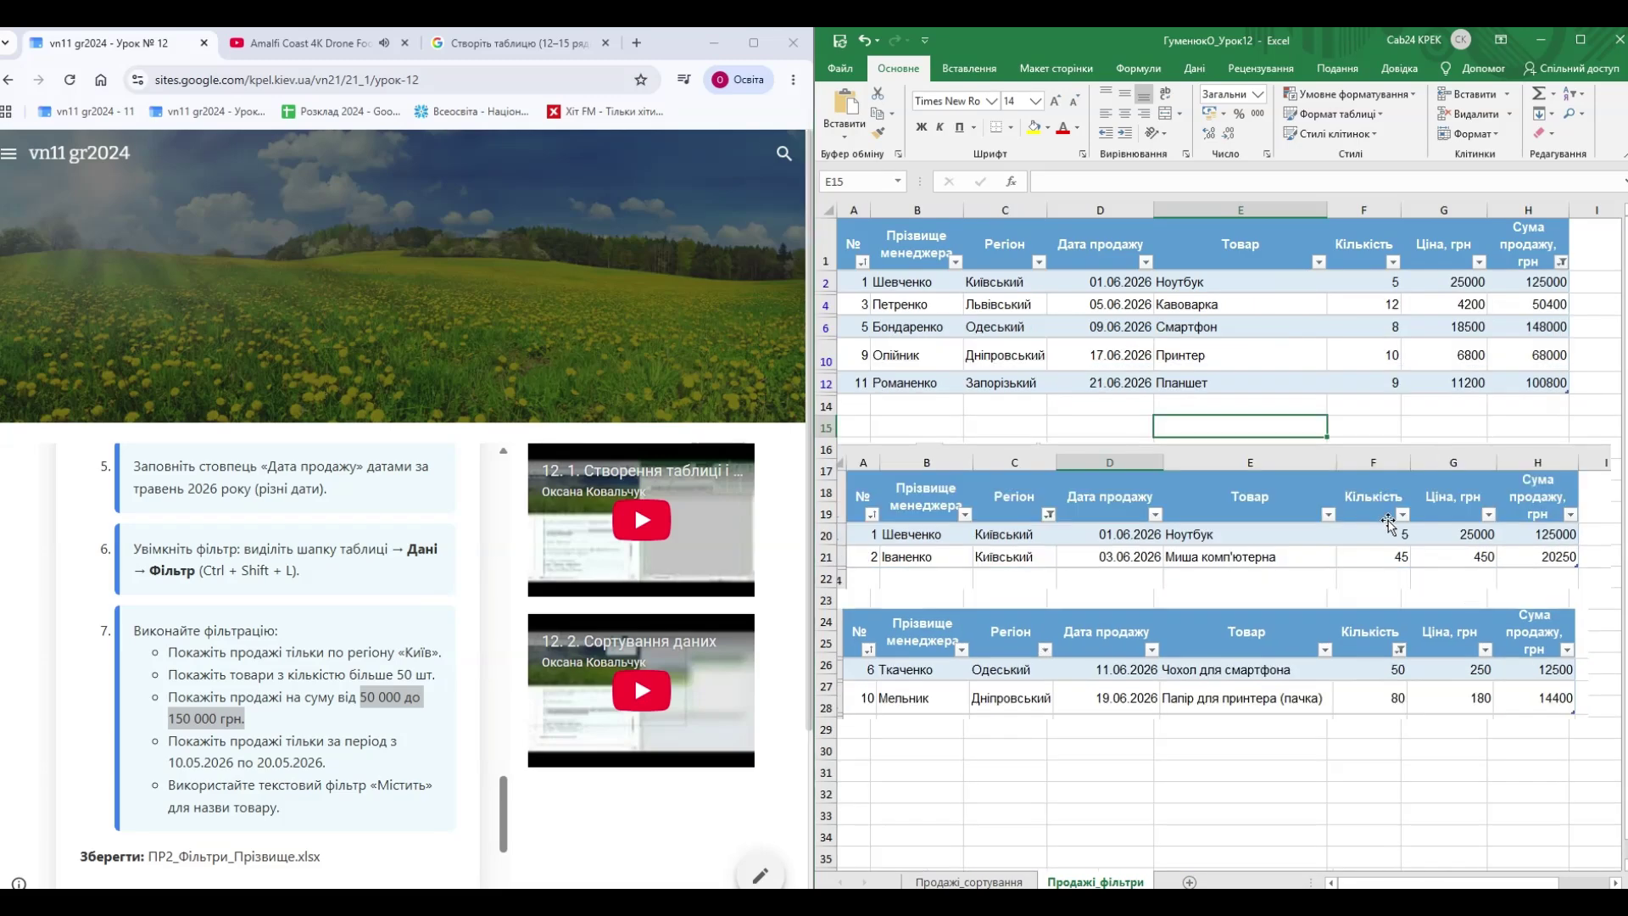
- Capture a screenshot of the table filtered by sale amount and paste it below the earlier screenshots, starting at row 30
key(super+shift+s)
drag(825, 216, 1575, 411)
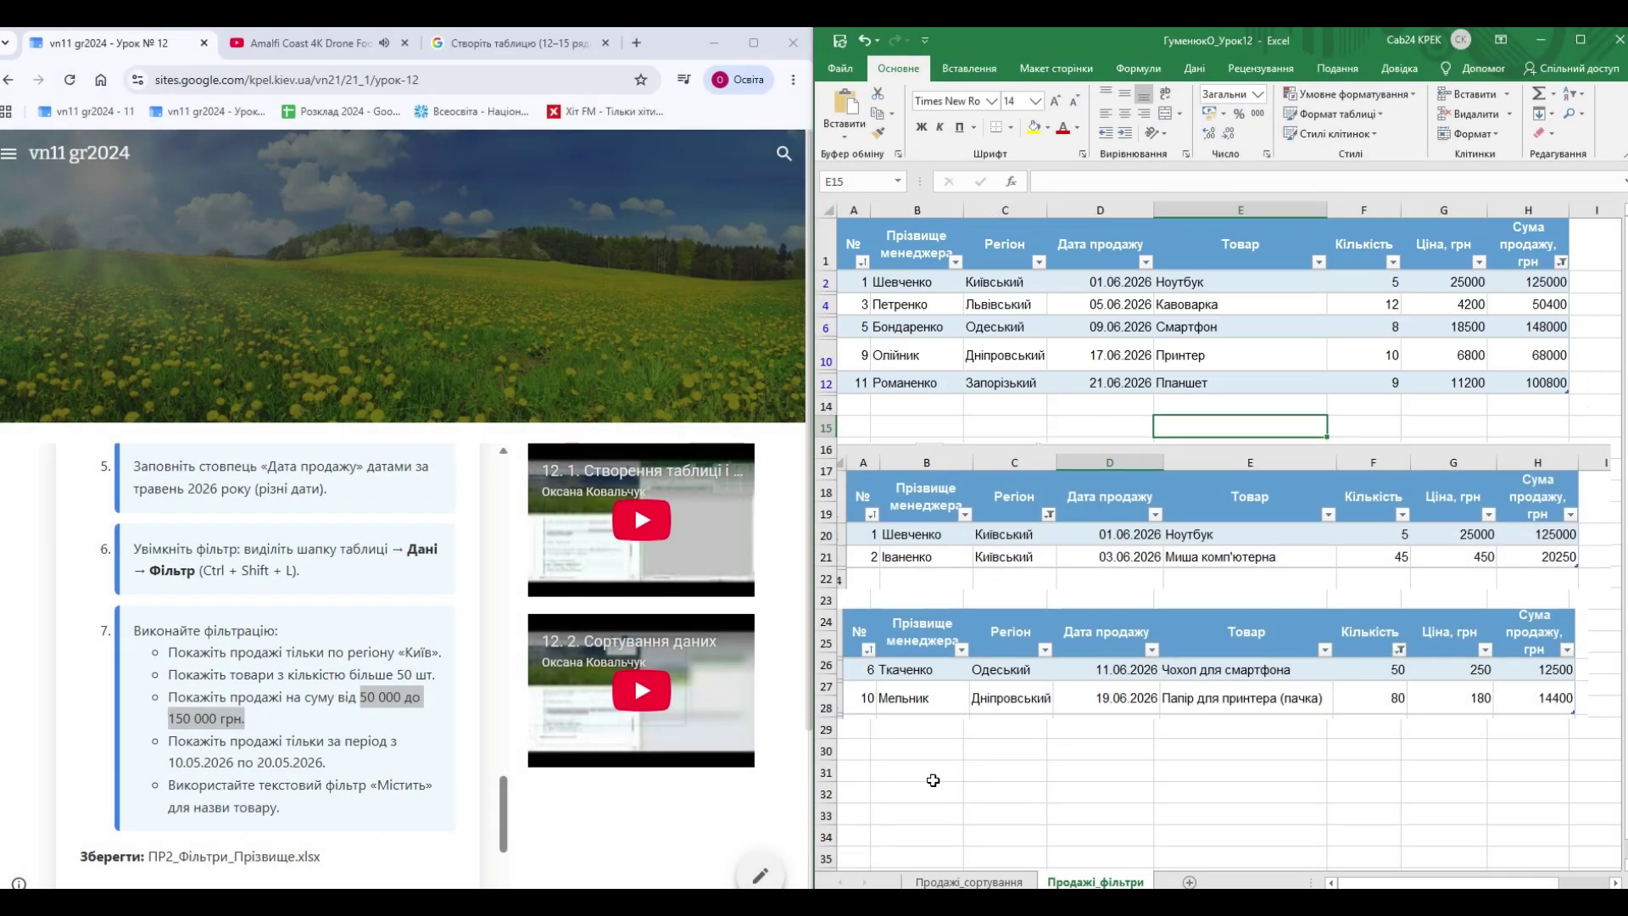
click(859, 749)
key(ctrl+v)
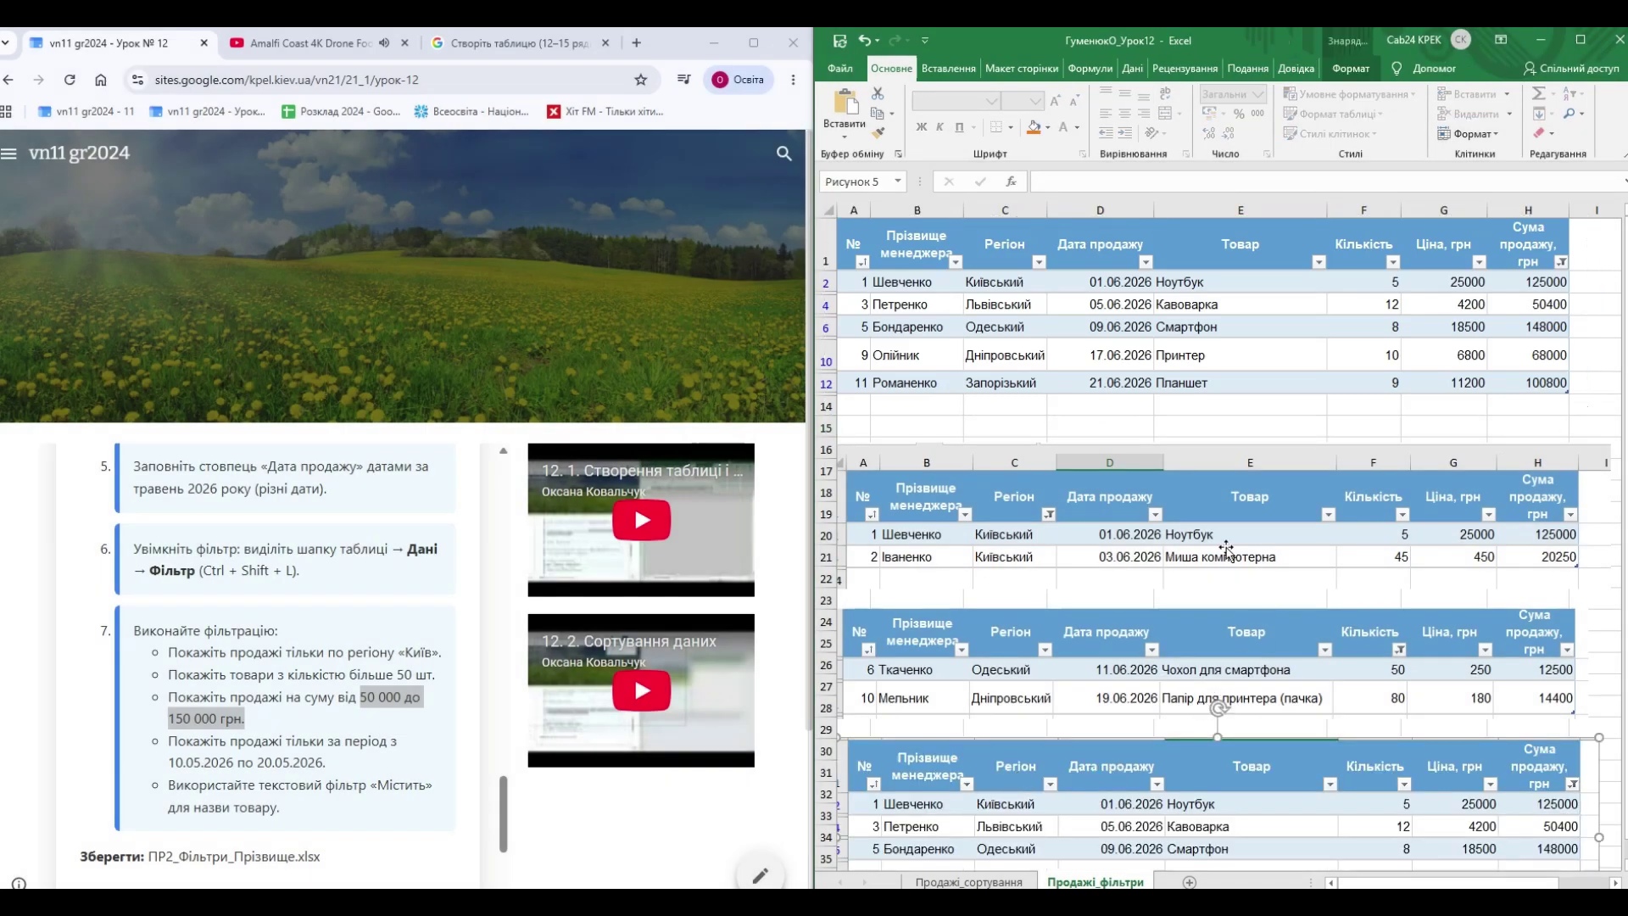
click(1114, 425)
- Select all amounts again in the Сума продажу filter to restore the full table
click(1563, 266)
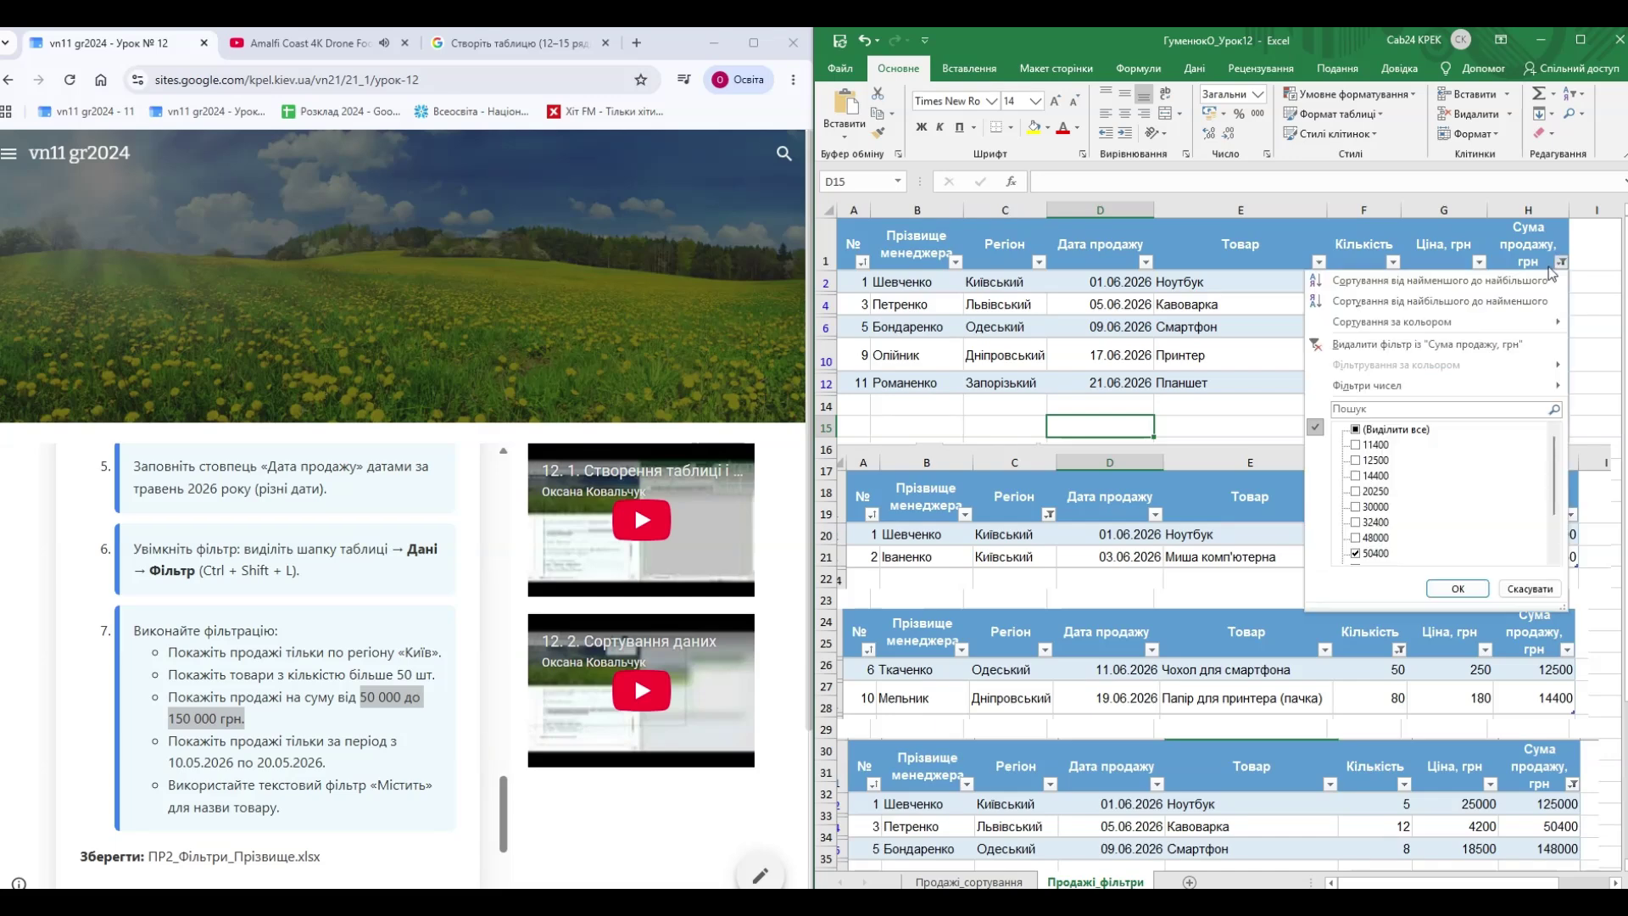
click(1356, 430)
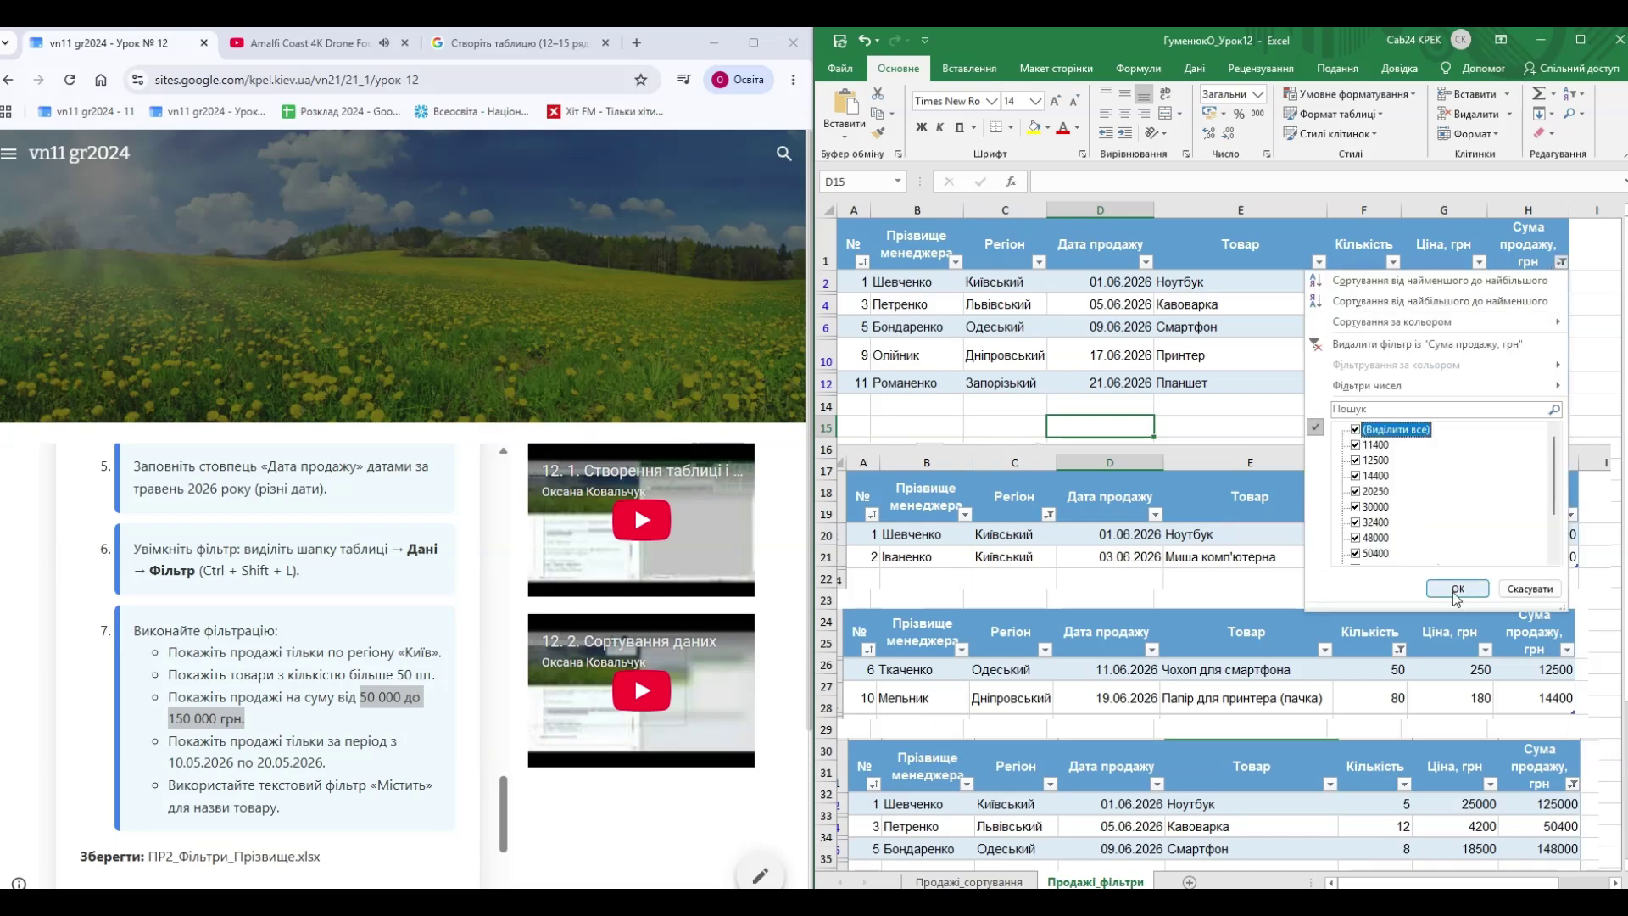
click(1457, 588)
click(1227, 596)
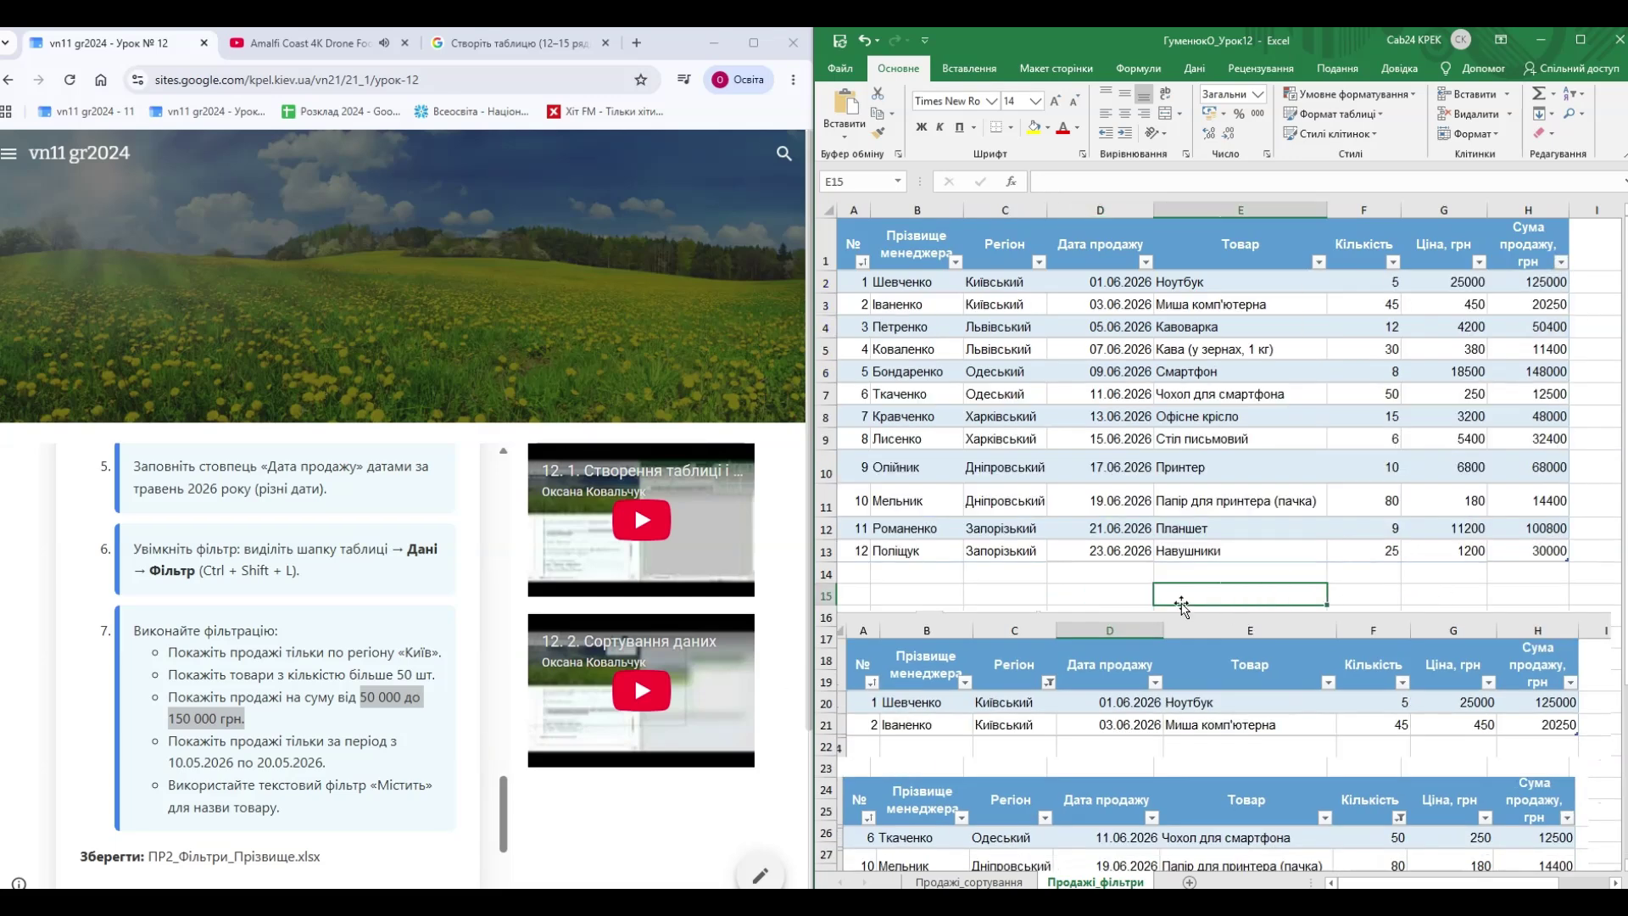
- Check the exercise's condition for 10.05.2026 to 20.05.2026 and set the first sale date in D2 to 01.05.2026
scroll(241, 678, down, 2)
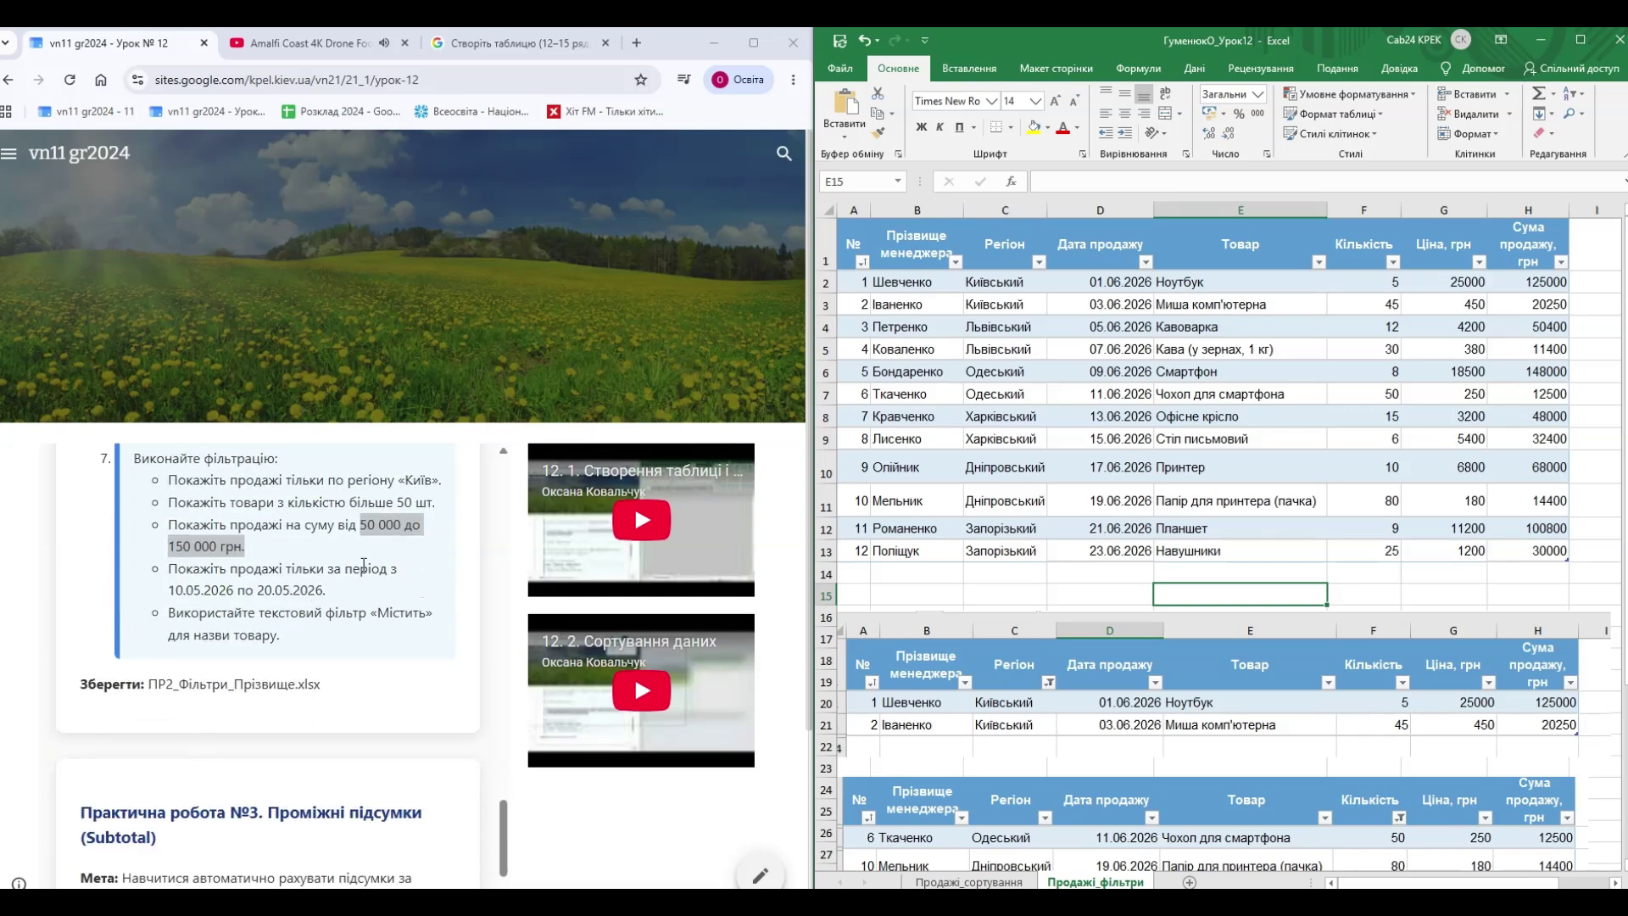
drag(169, 590, 325, 597)
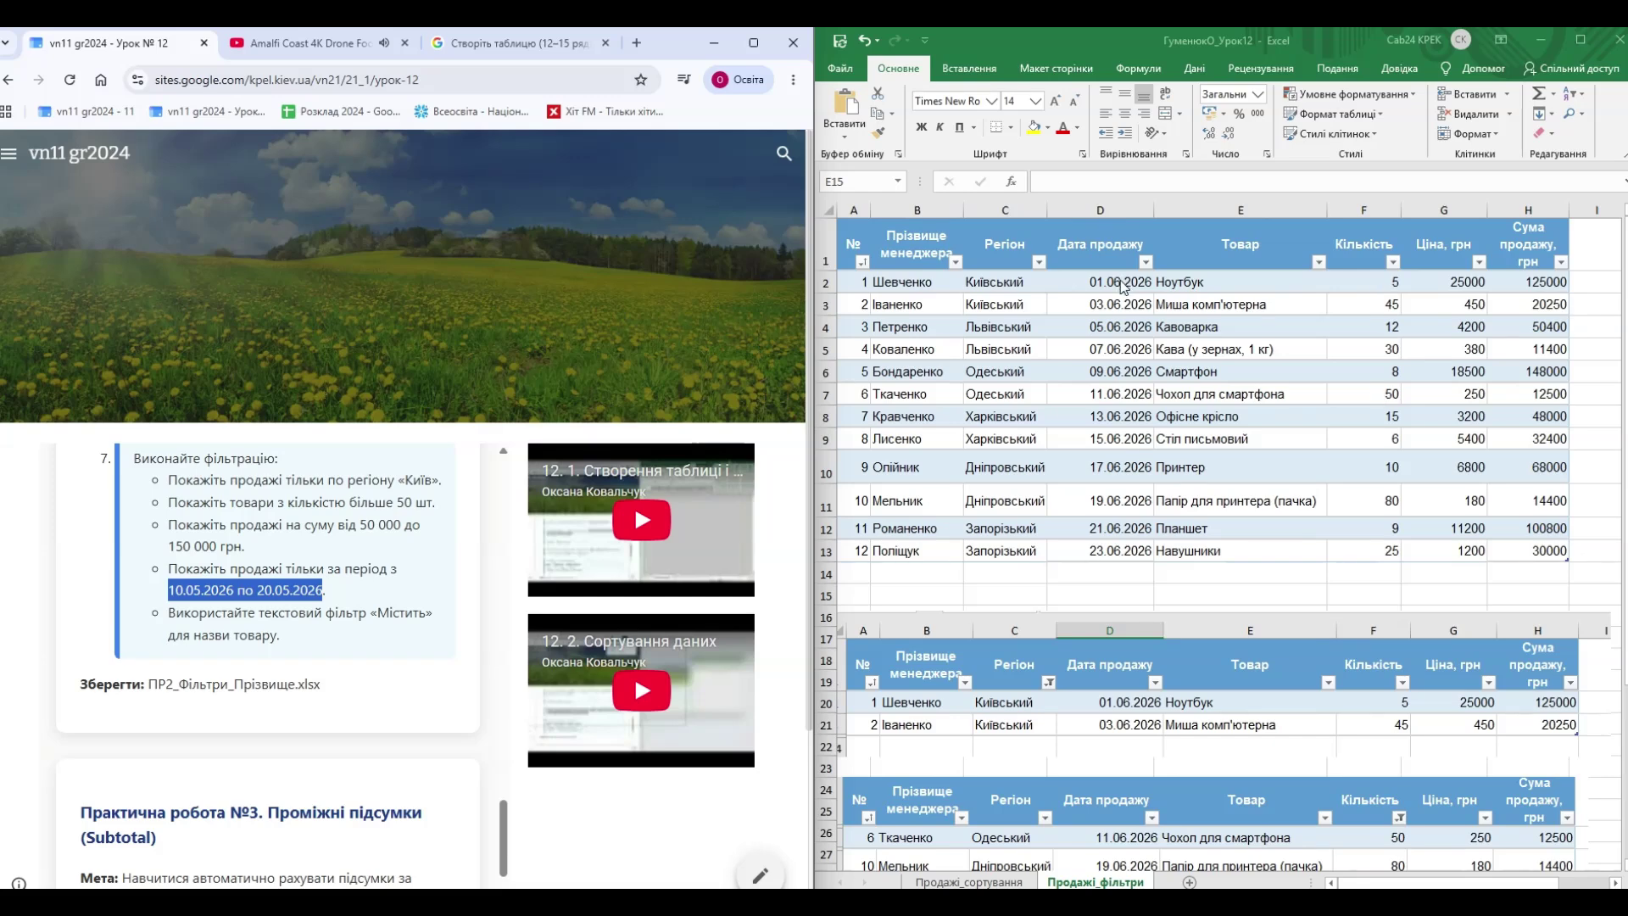
click(1146, 265)
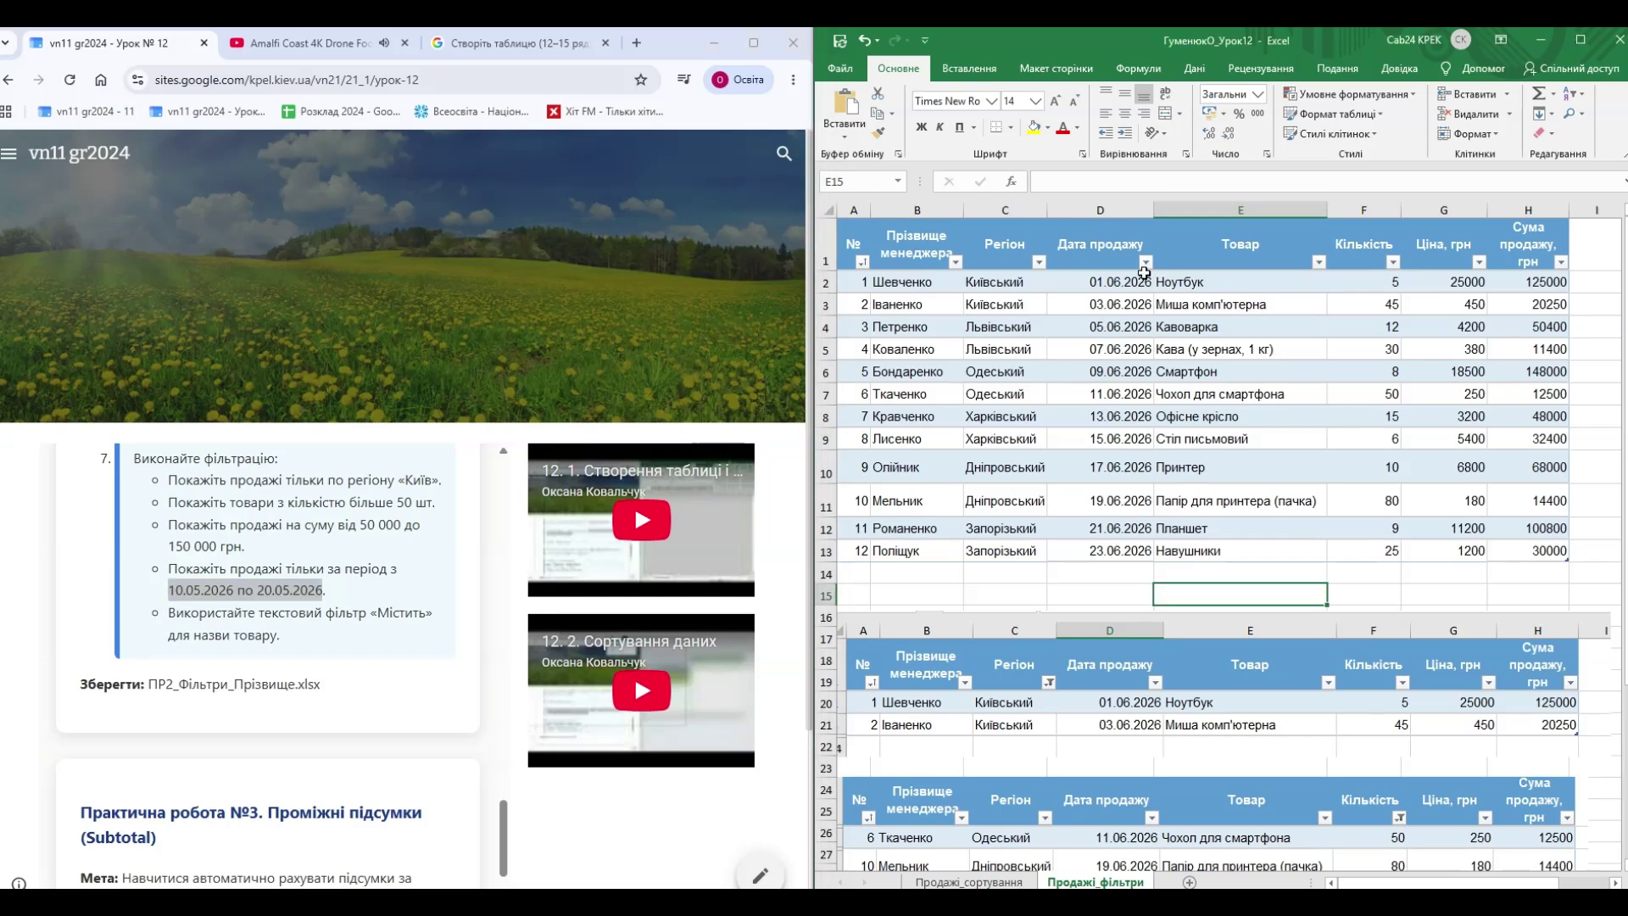
click(1119, 282)
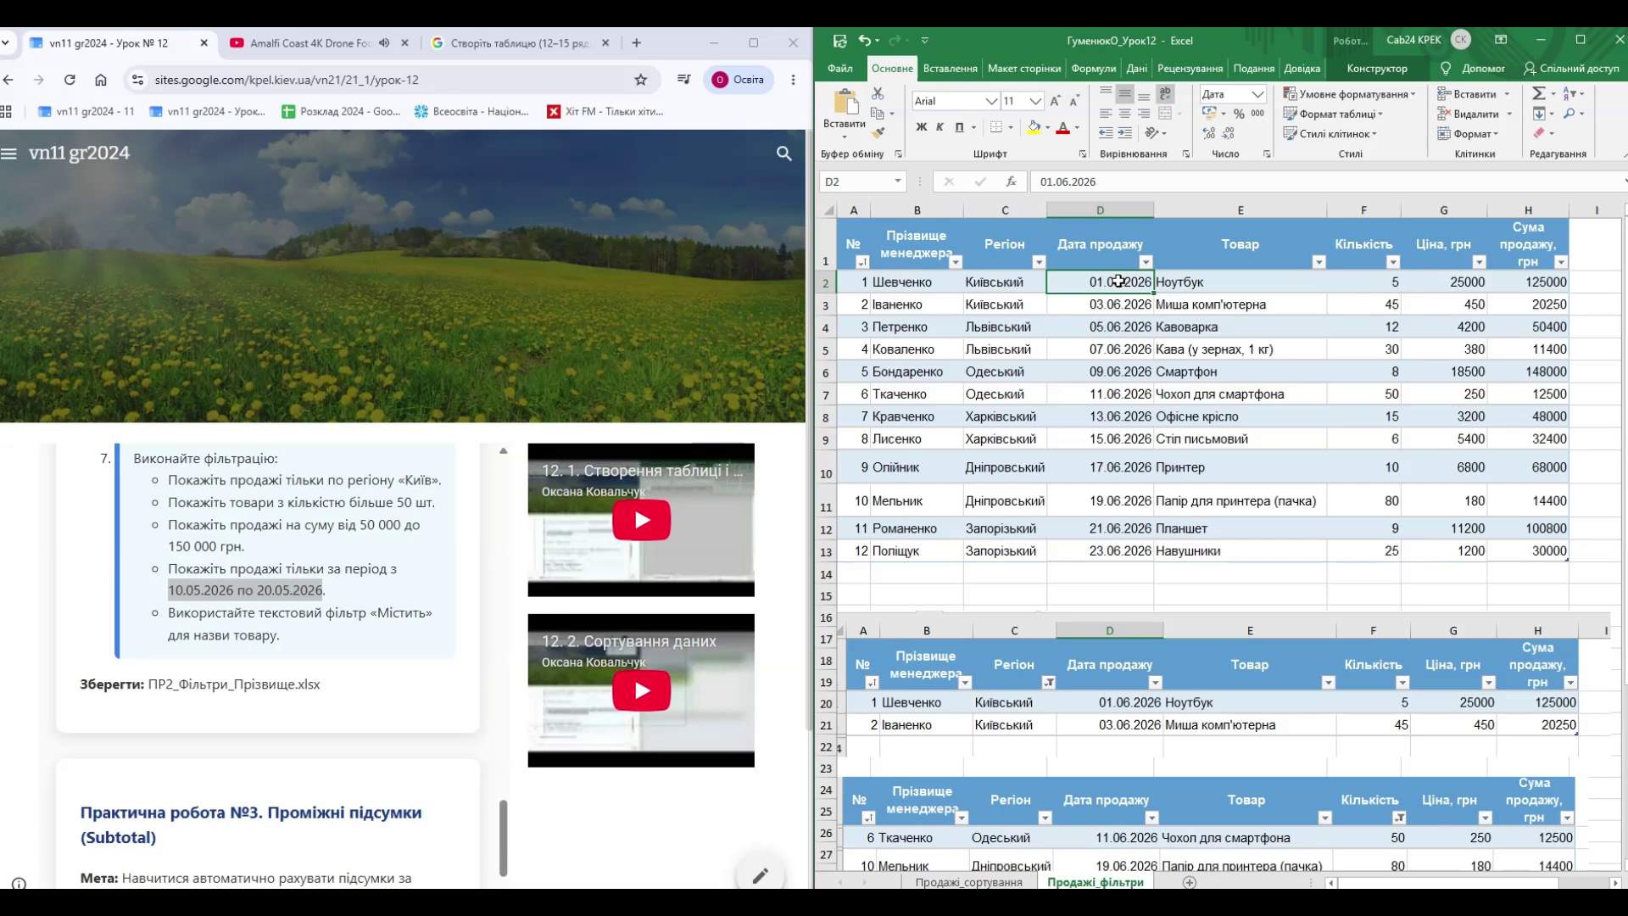
click(1062, 181)
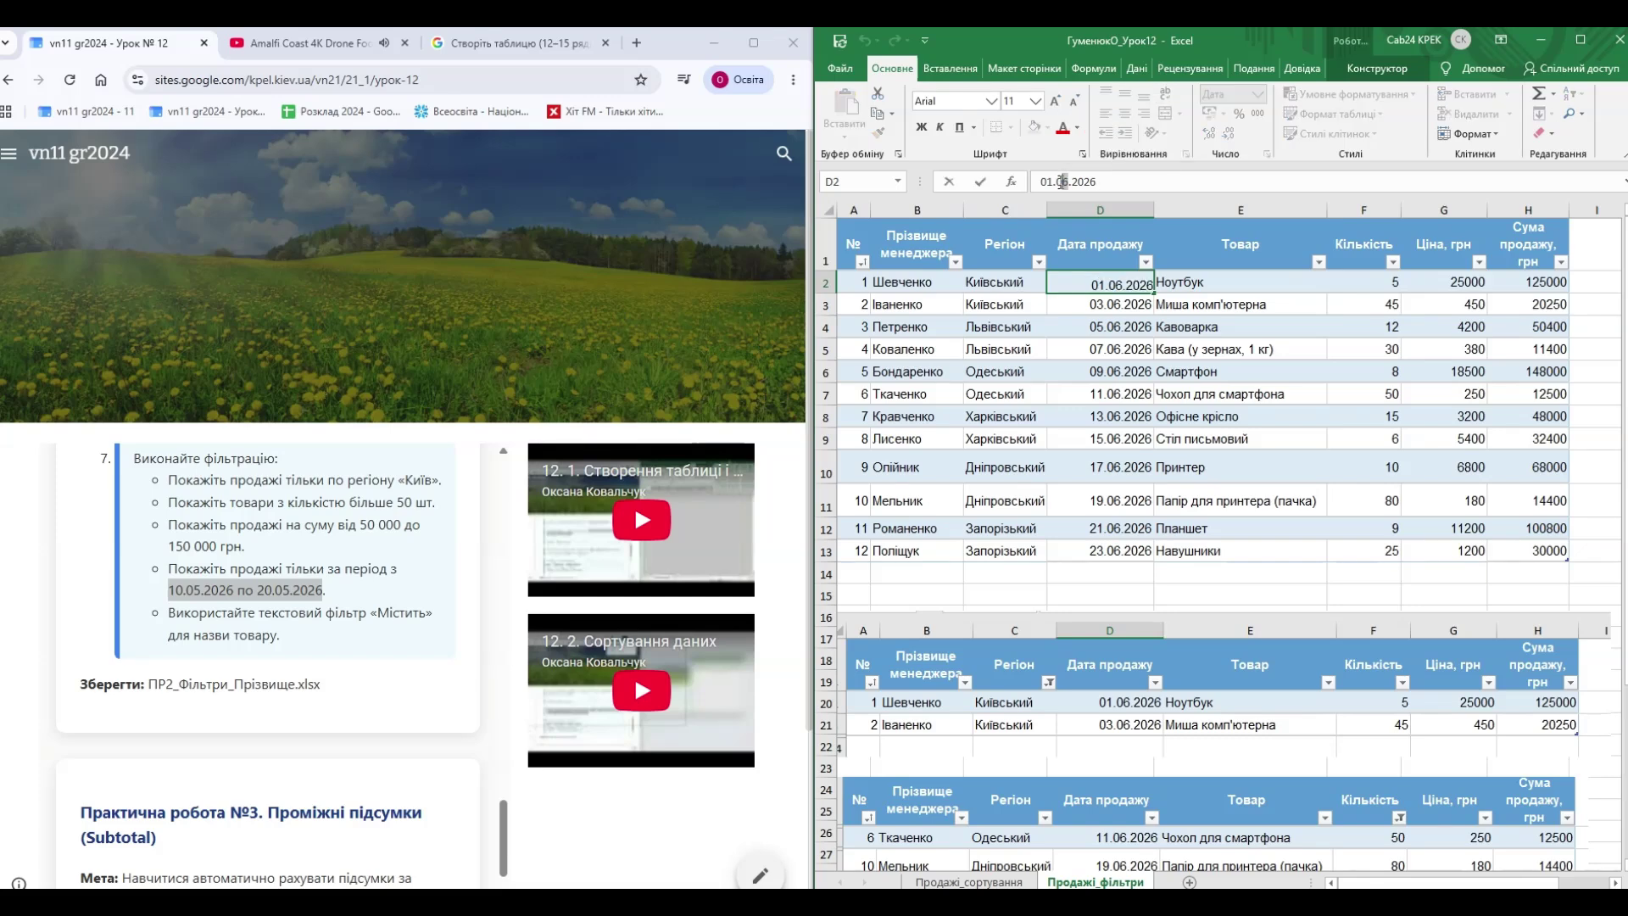
key(BackSpace)
text(5)
key(Return)
- Set the second sale date in D3 to 04.05.2026 and extend the date series from D2:D3 down to D13
click(1116, 308)
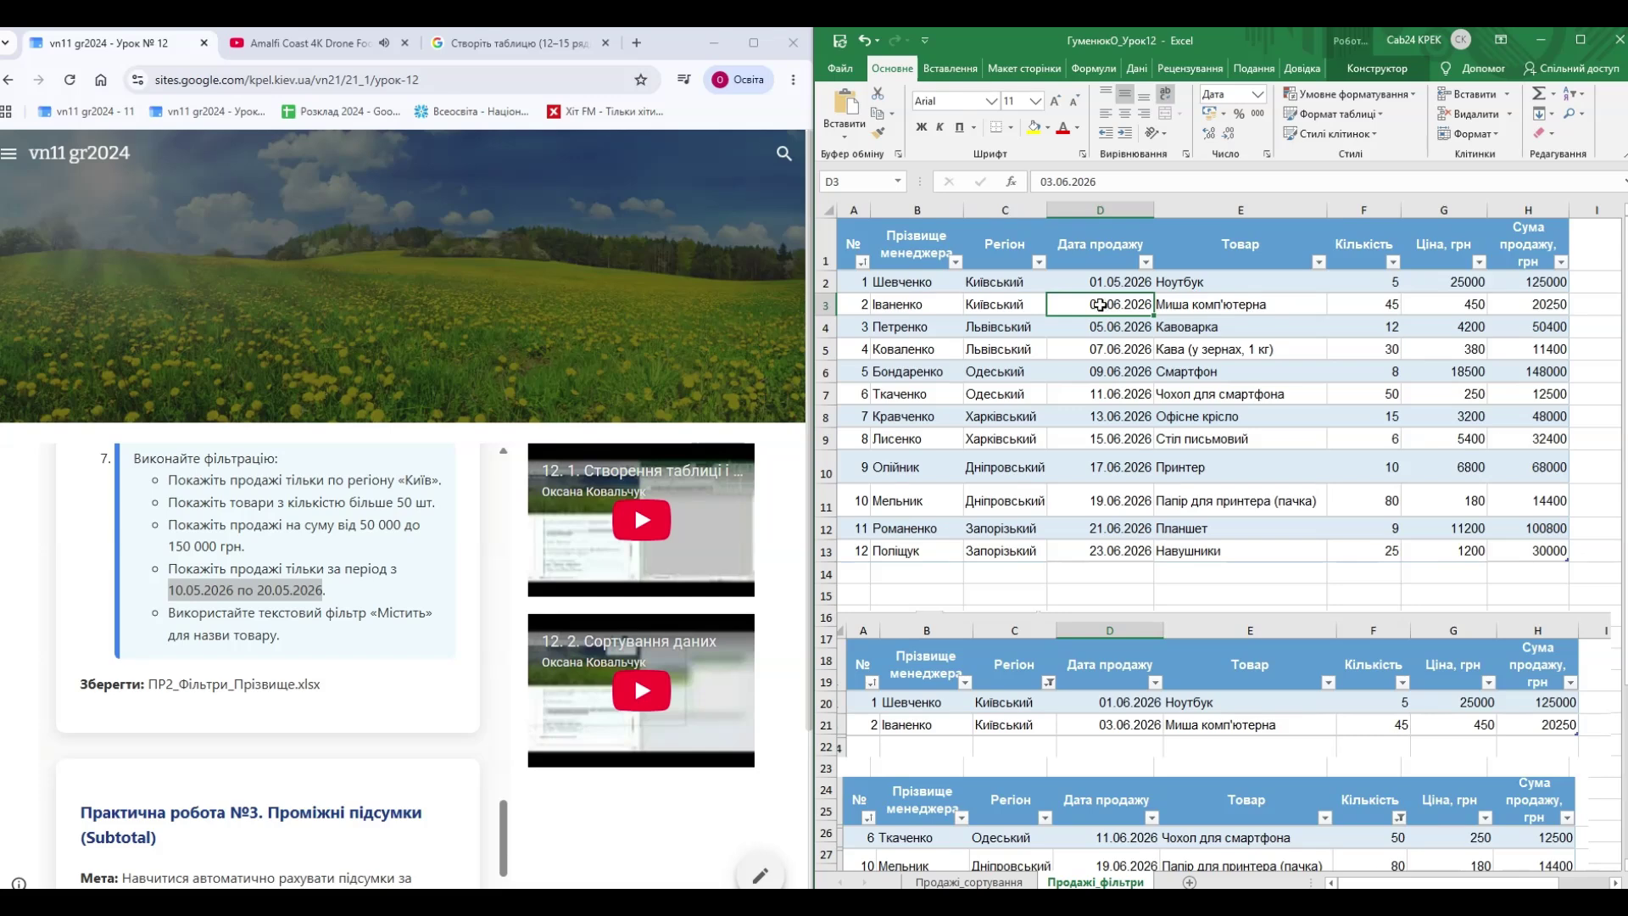
double_click(1100, 304)
double_click(1100, 304)
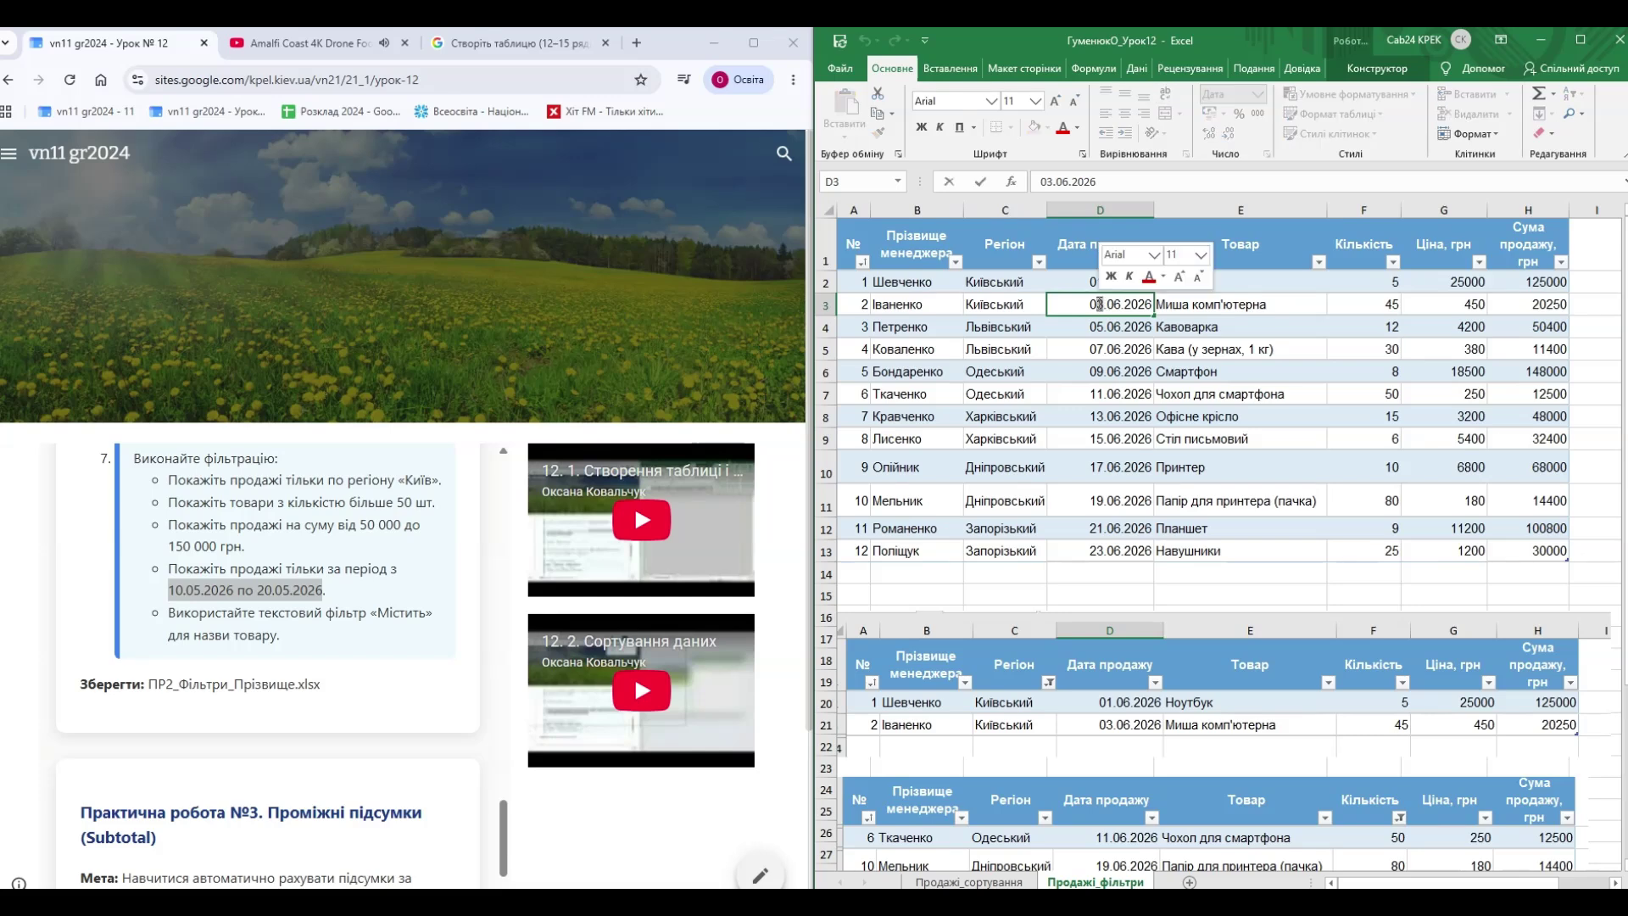
text(4)
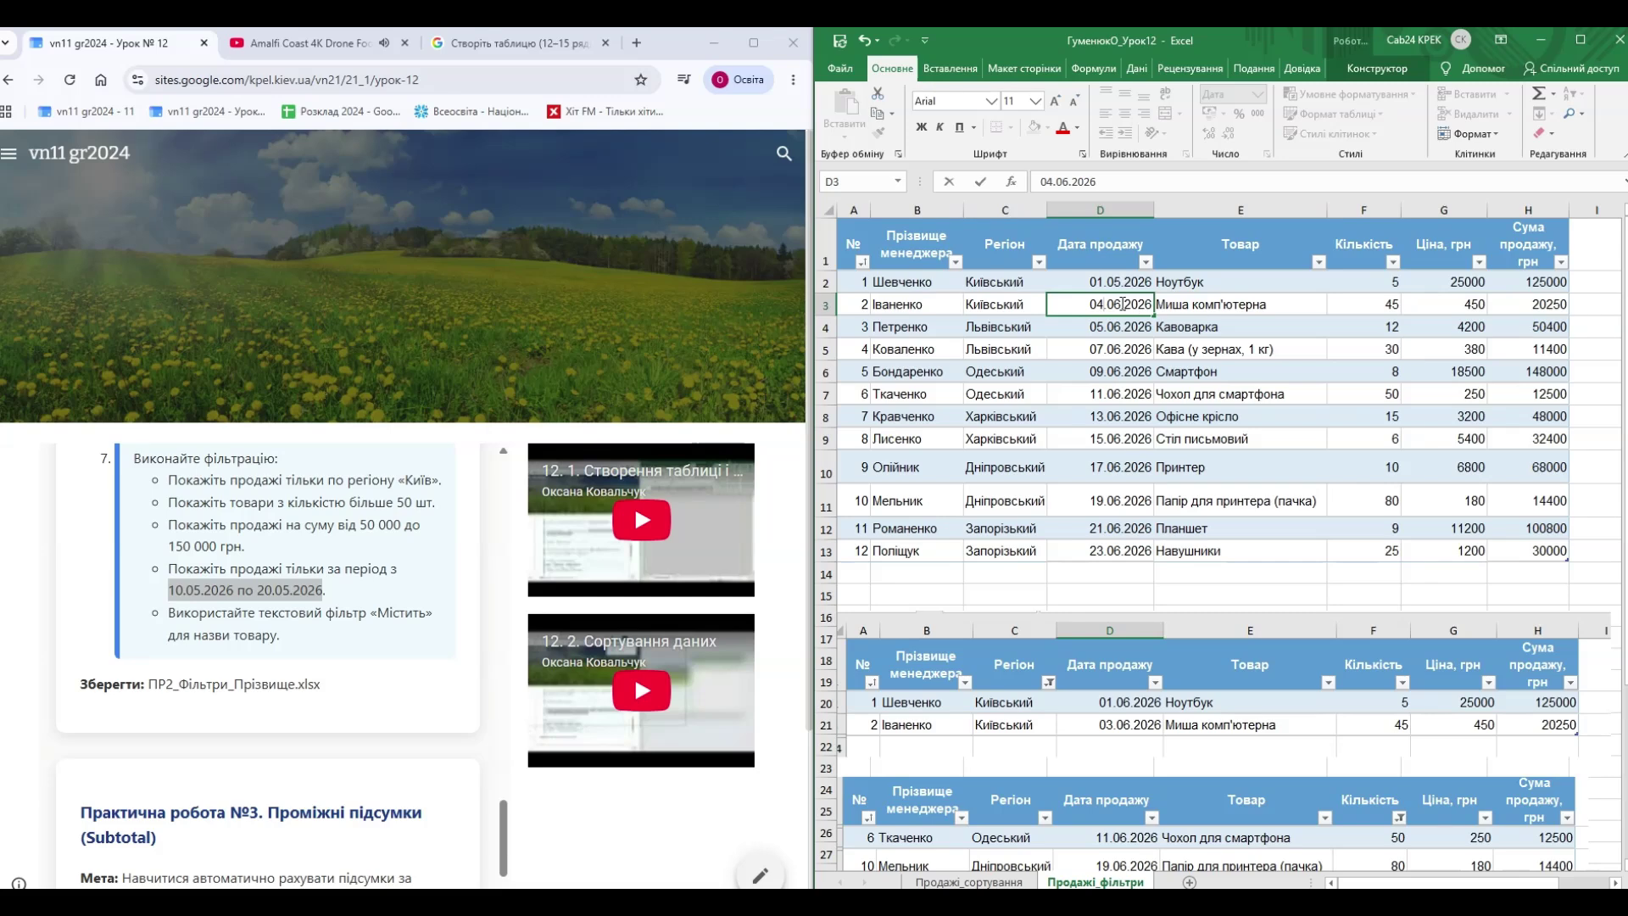
double_click(1118, 303)
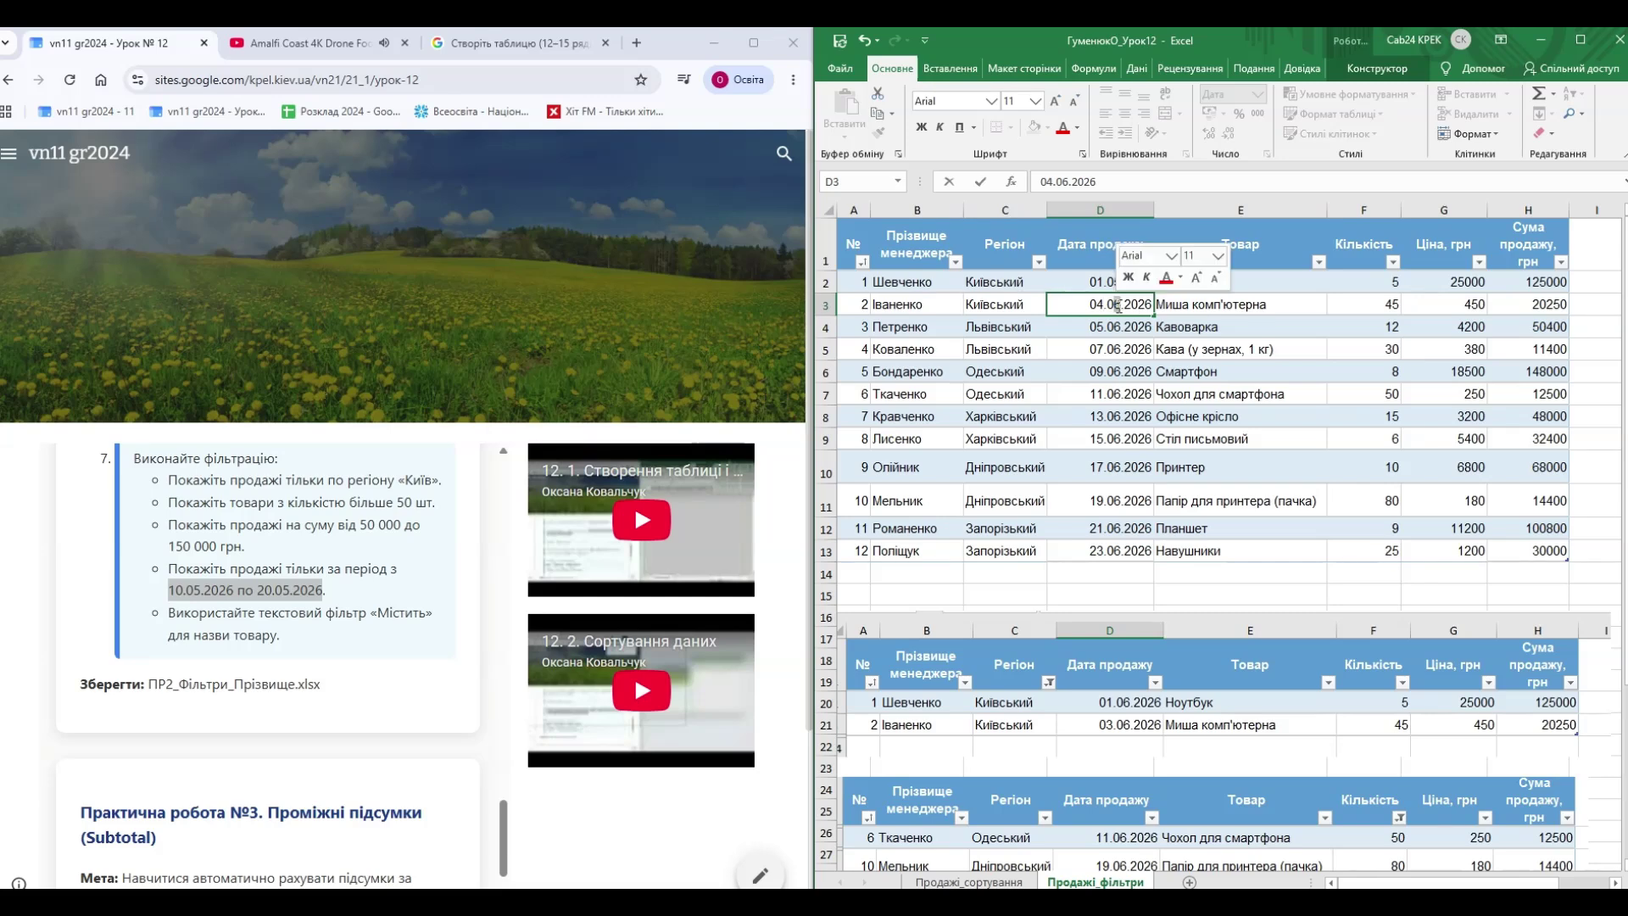
text(5)
key(Return)
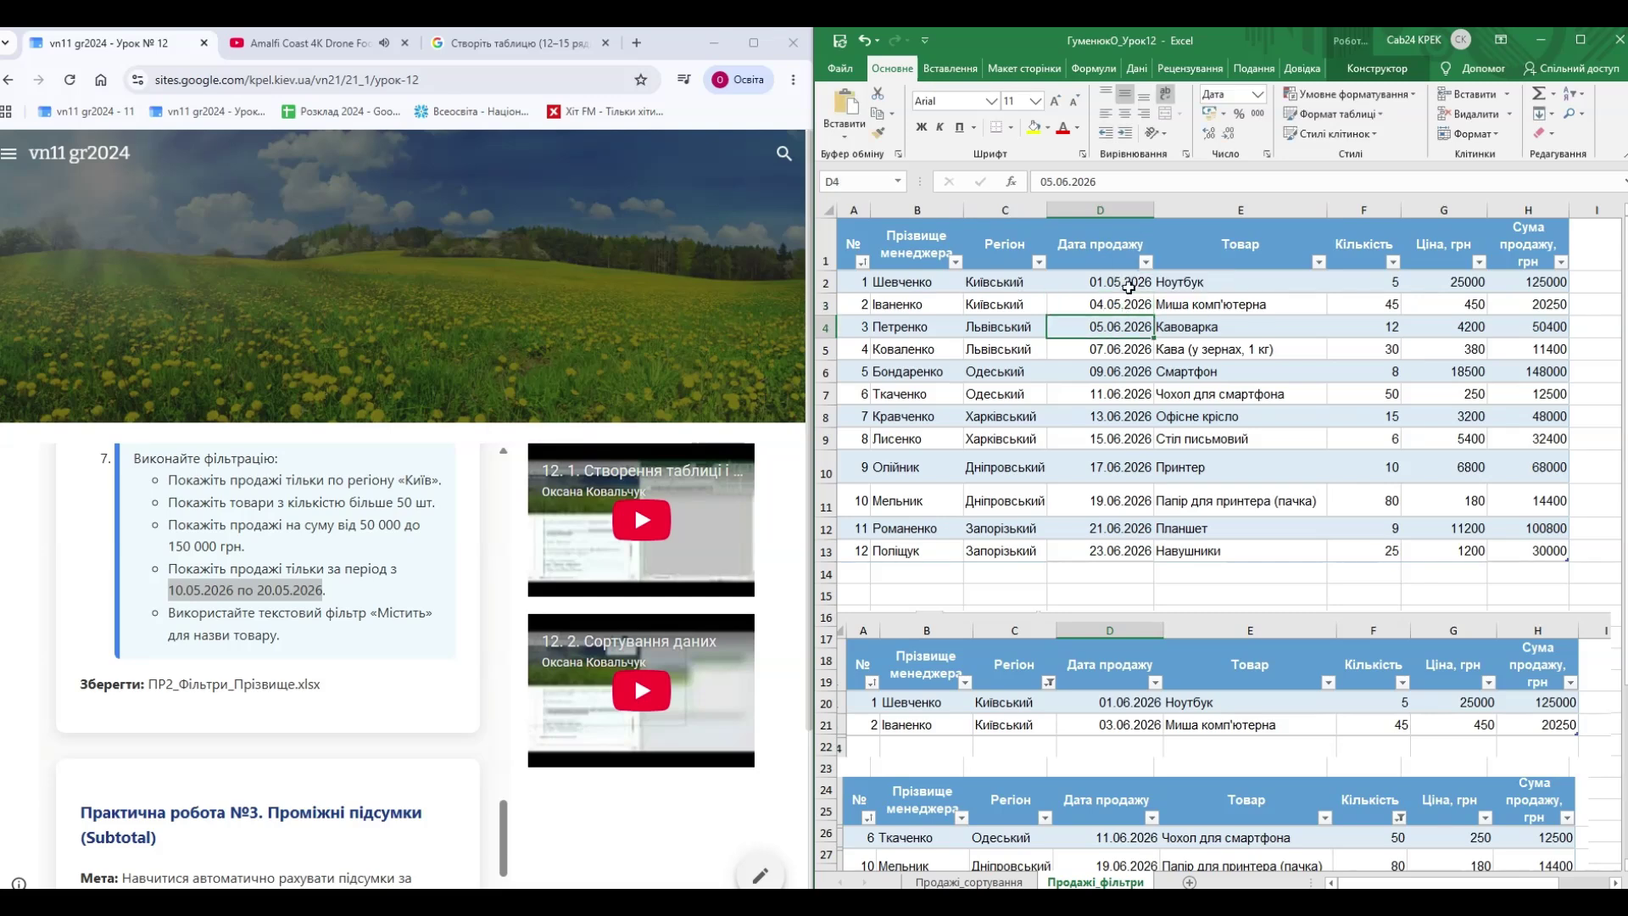
drag(1121, 282, 1163, 570)
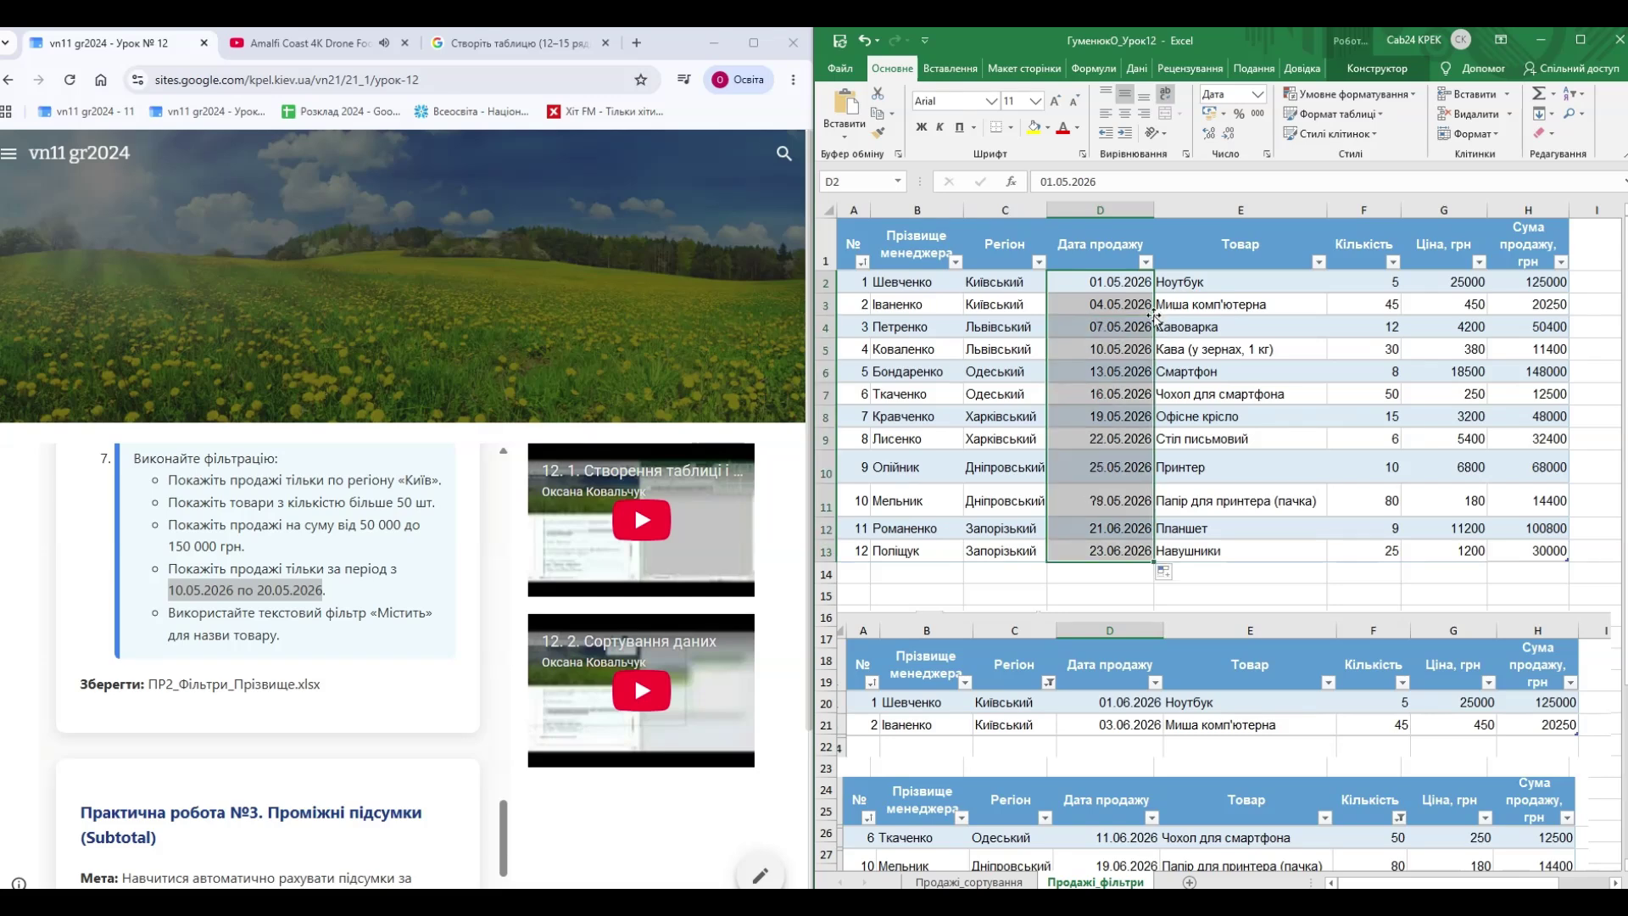
click(1236, 545)
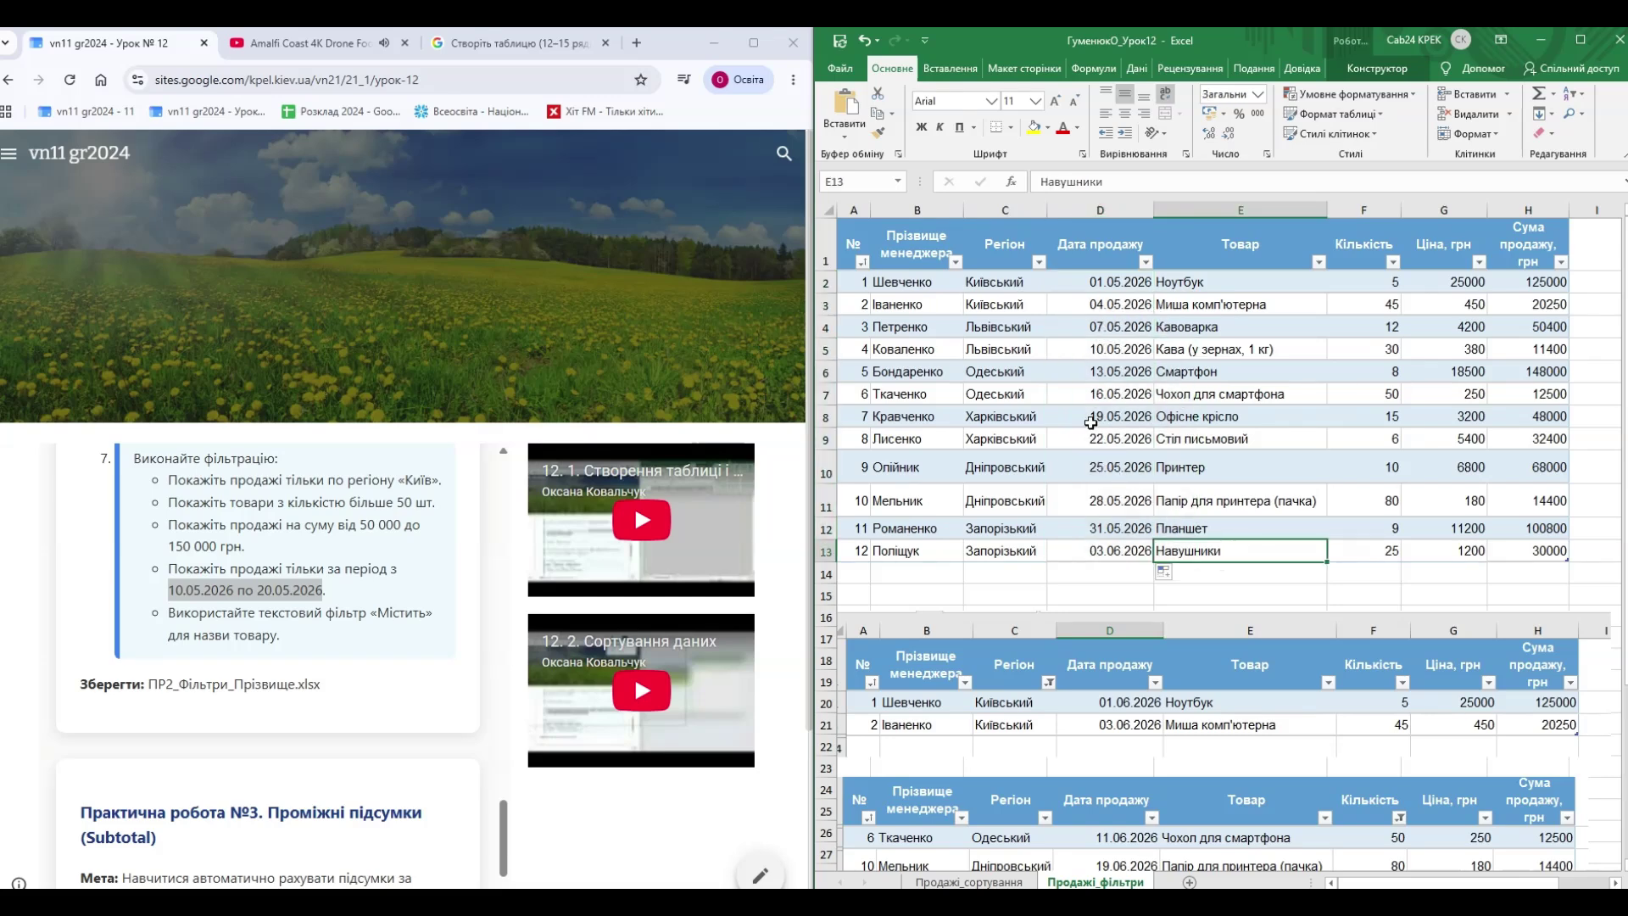
- Filter the Дата продажу column to show only the May 2026 dates 10, 13, 16 and 19
click(1146, 263)
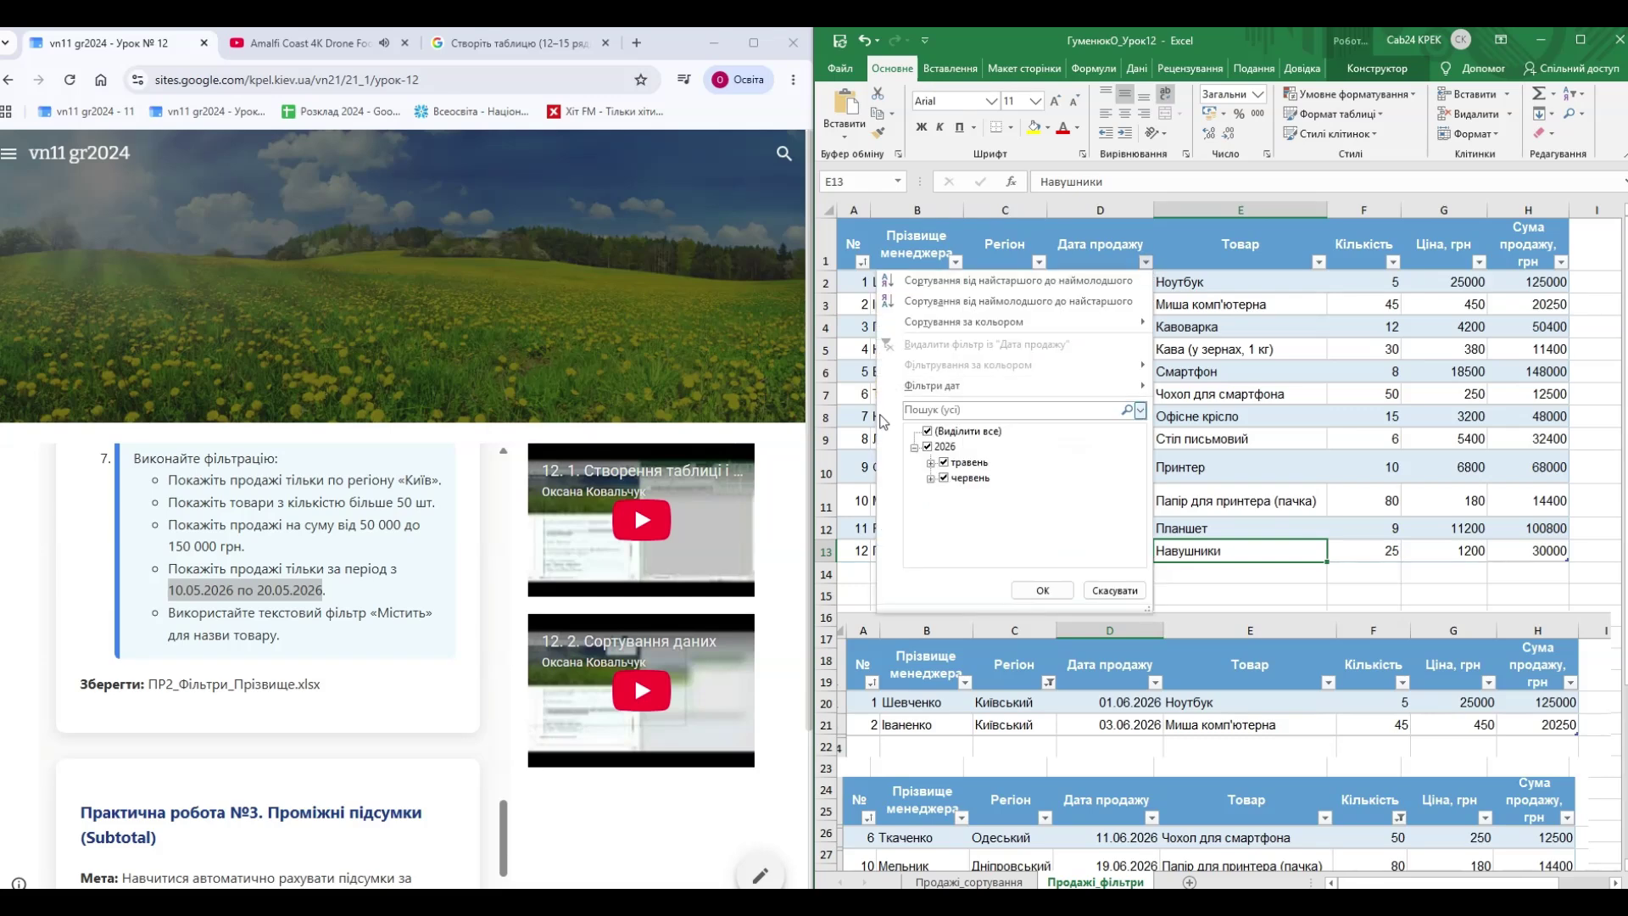
click(928, 433)
click(928, 433)
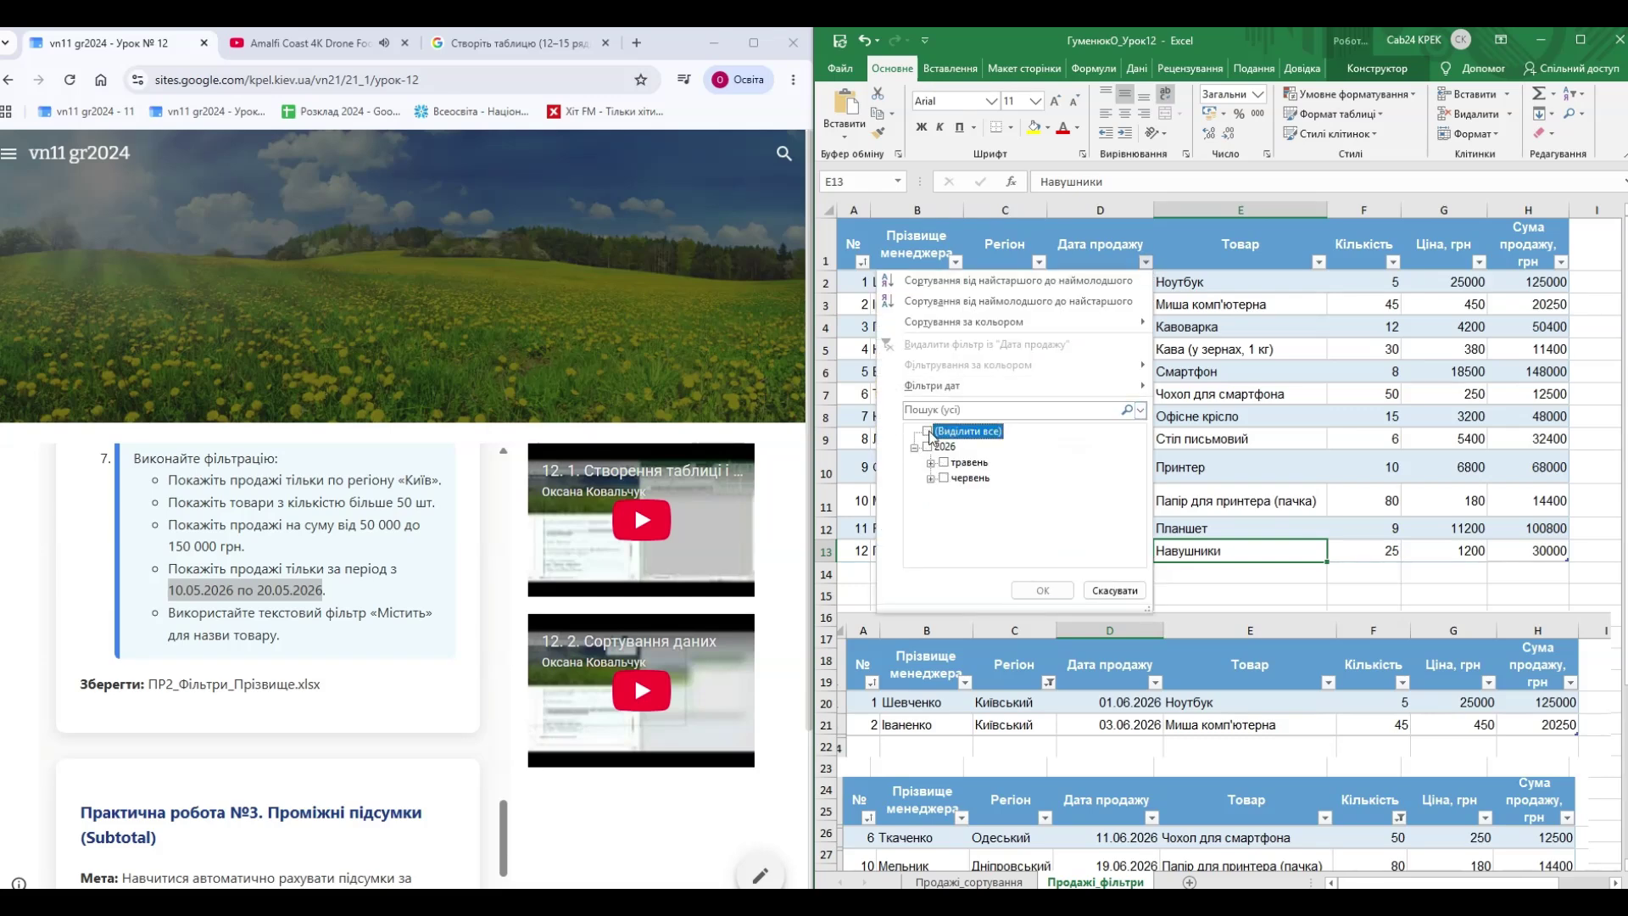
click(929, 432)
click(929, 432)
click(930, 463)
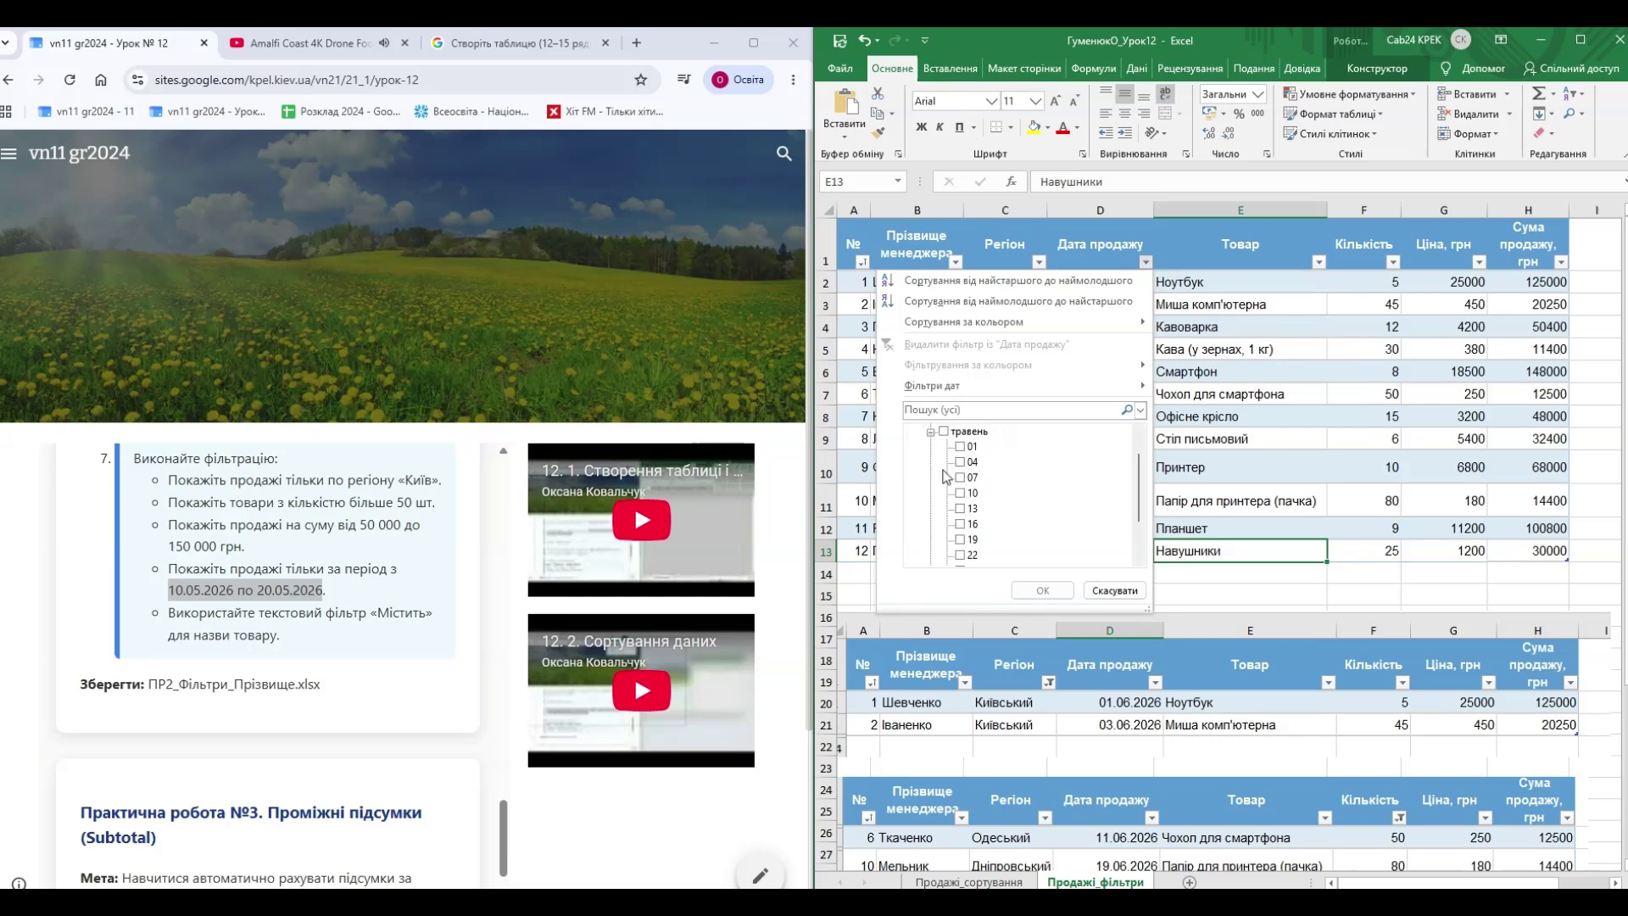
scroll(992, 530, down, 2)
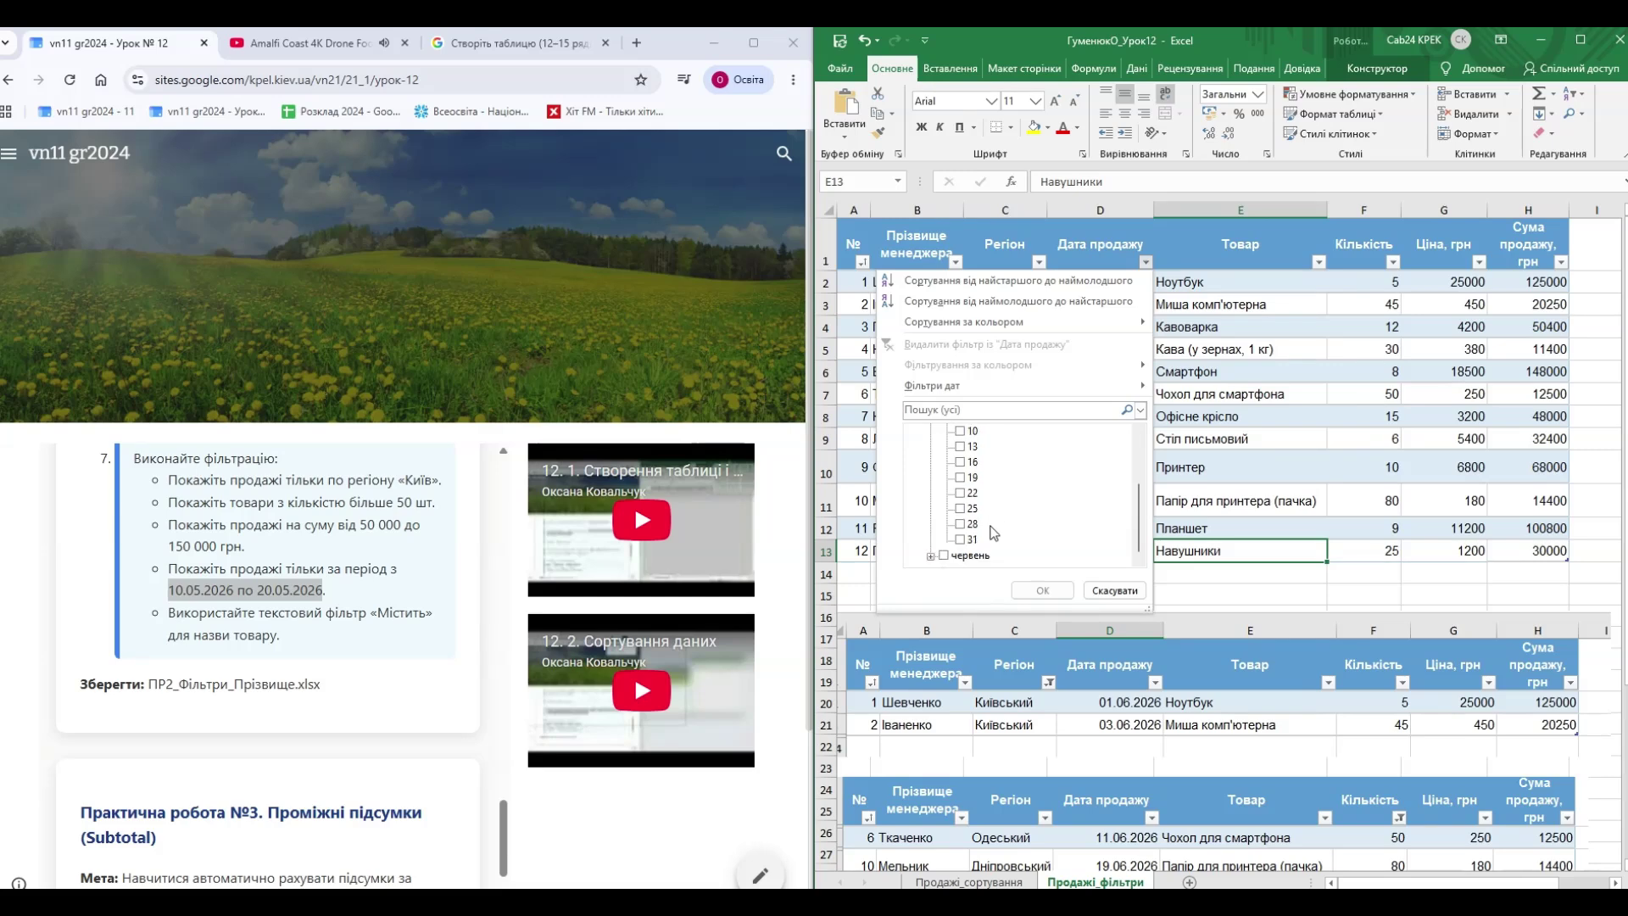
click(930, 556)
scroll(987, 509, up, 2)
click(964, 463)
click(963, 478)
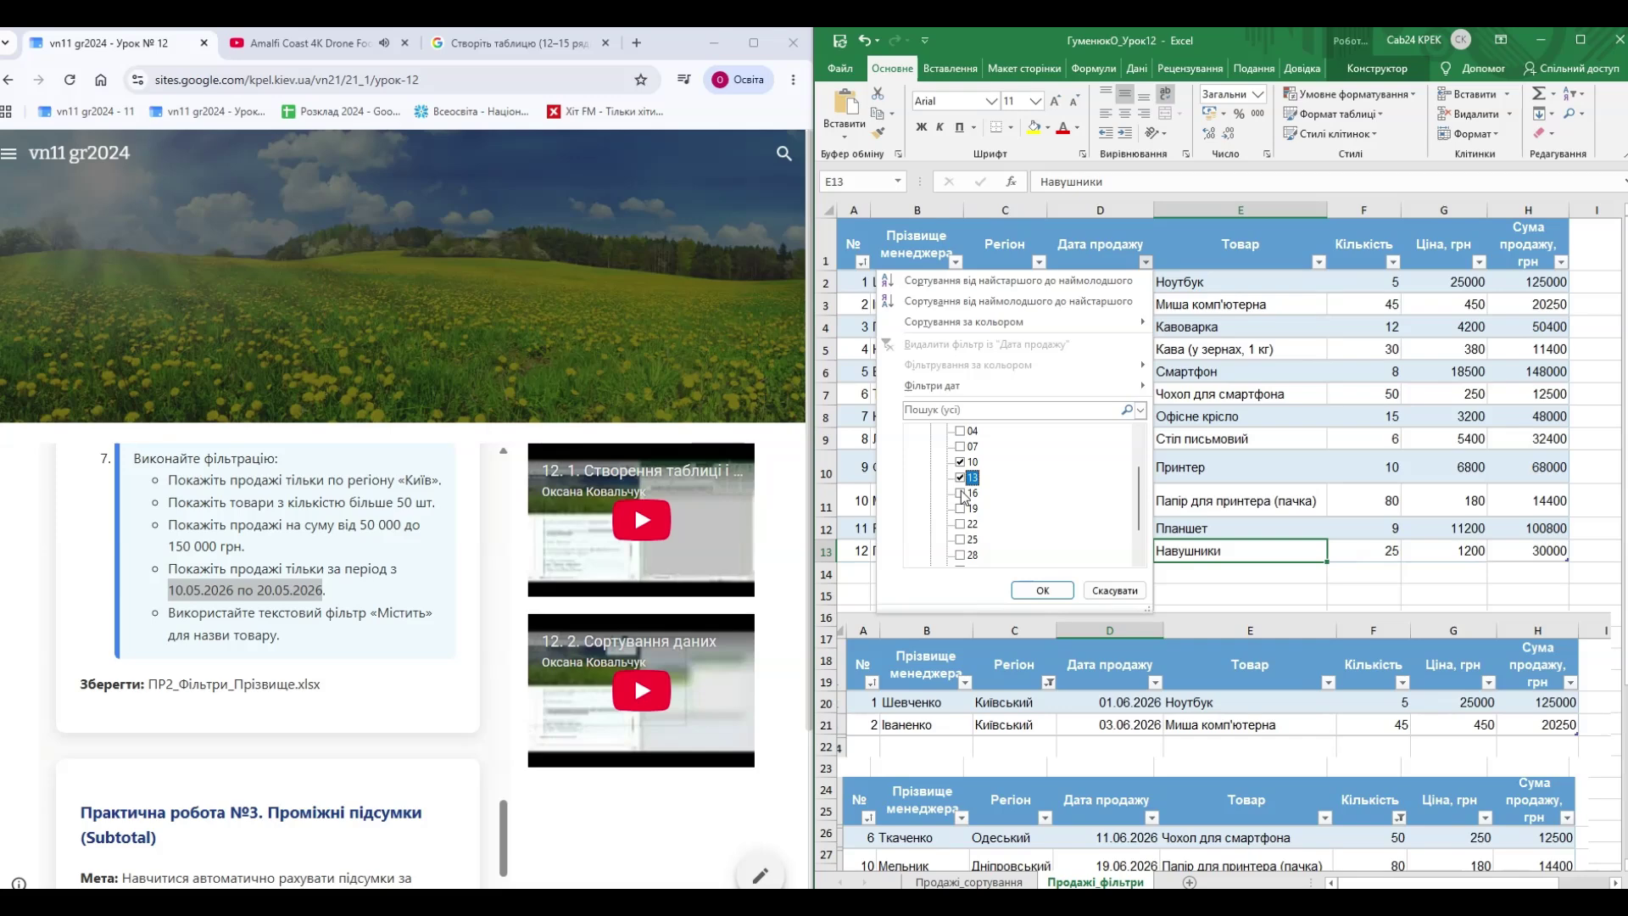
click(962, 494)
click(961, 508)
click(1054, 592)
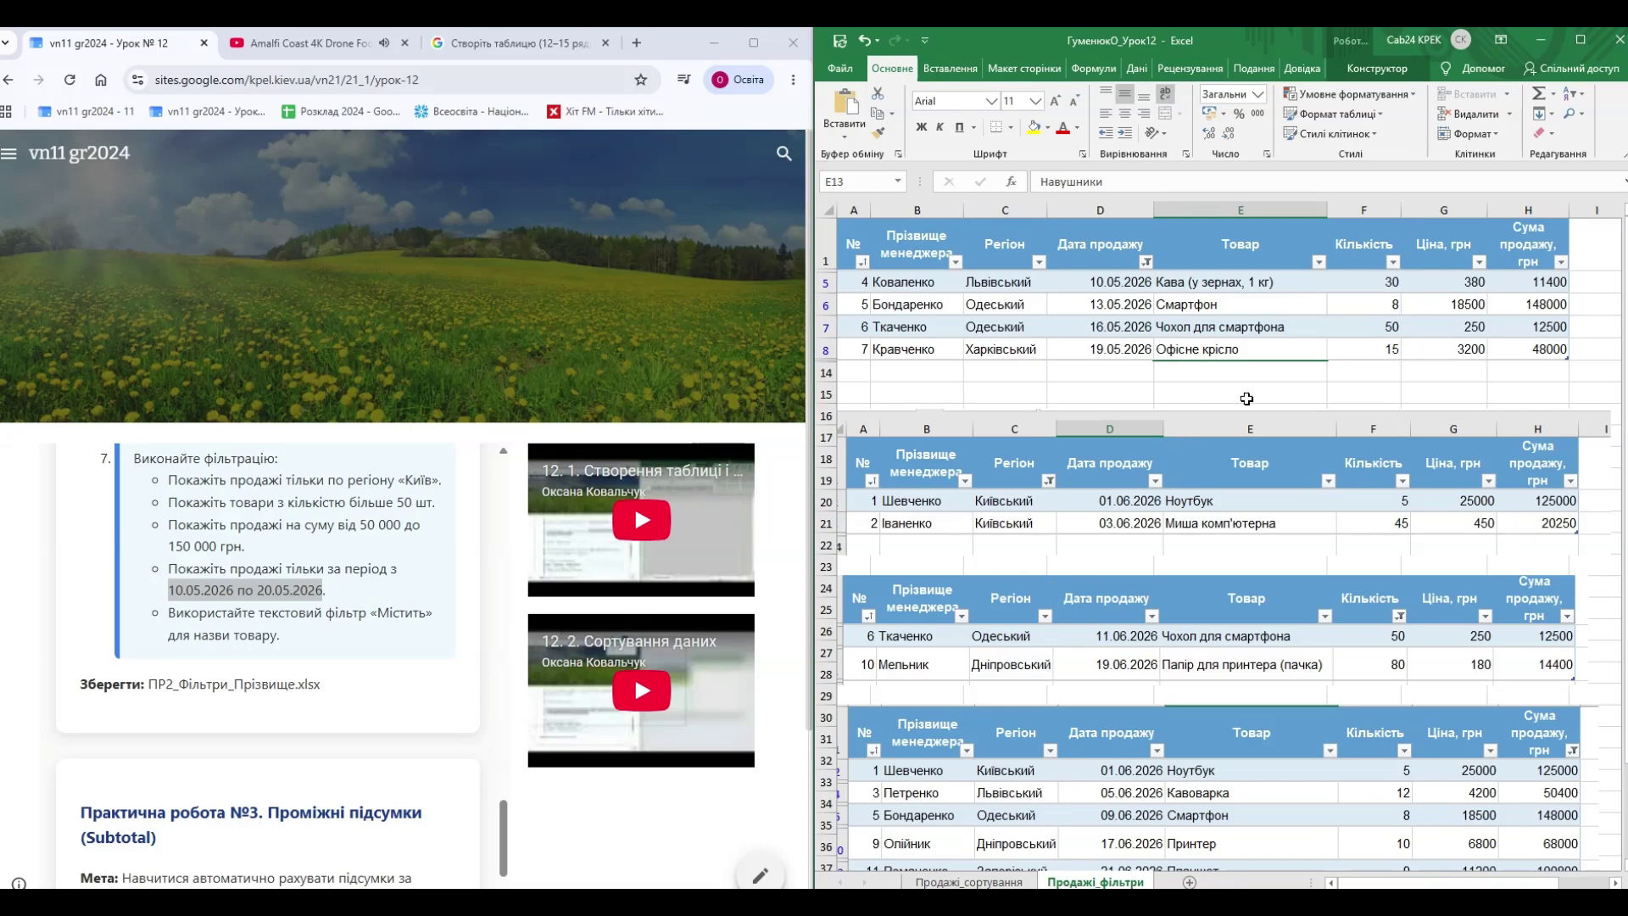
- Capture a screenshot of the table filtered by sale date and paste it below the earlier screenshots at A40
key(super+shift+s)
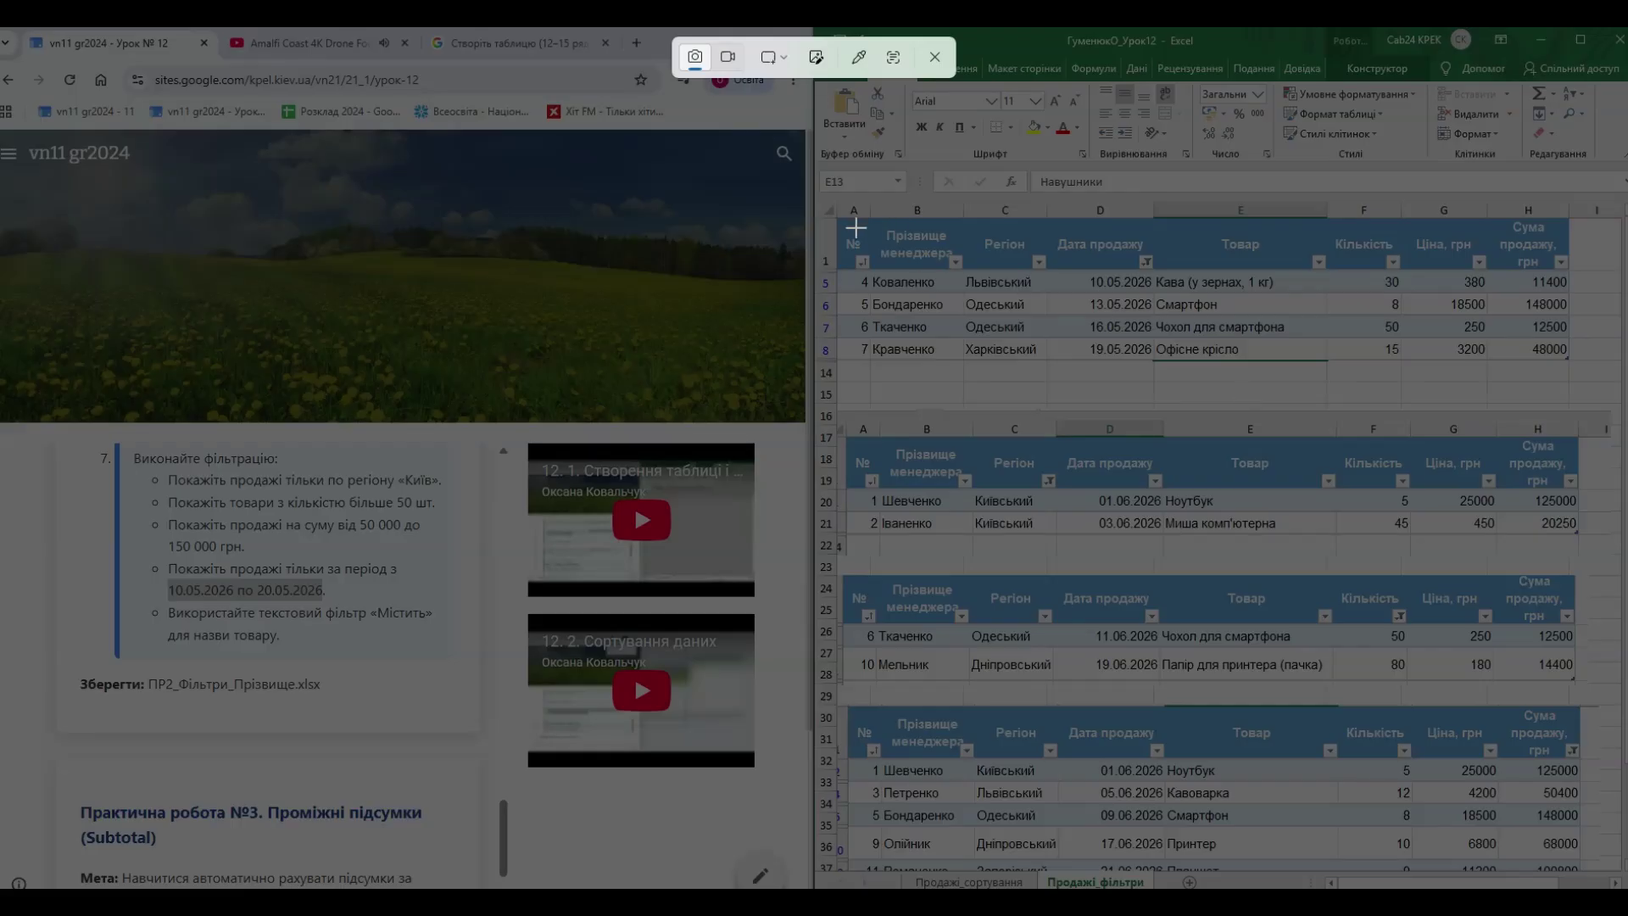
drag(839, 220, 1578, 371)
scroll(1034, 809, down, 4)
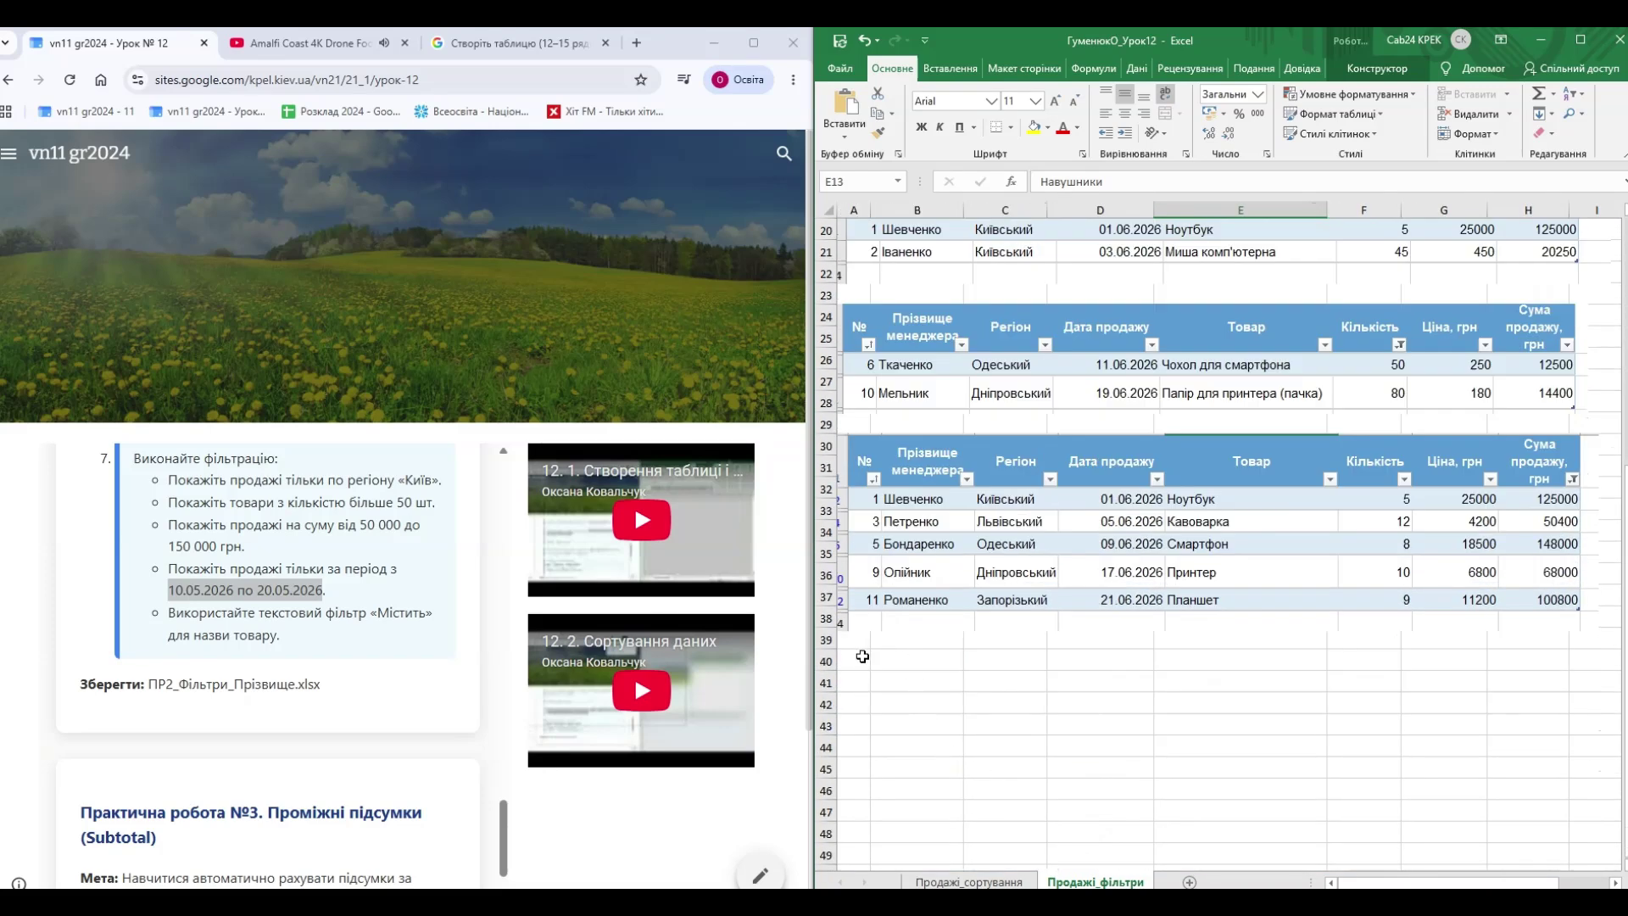
click(861, 659)
key(ctrl+v)
click(1145, 811)
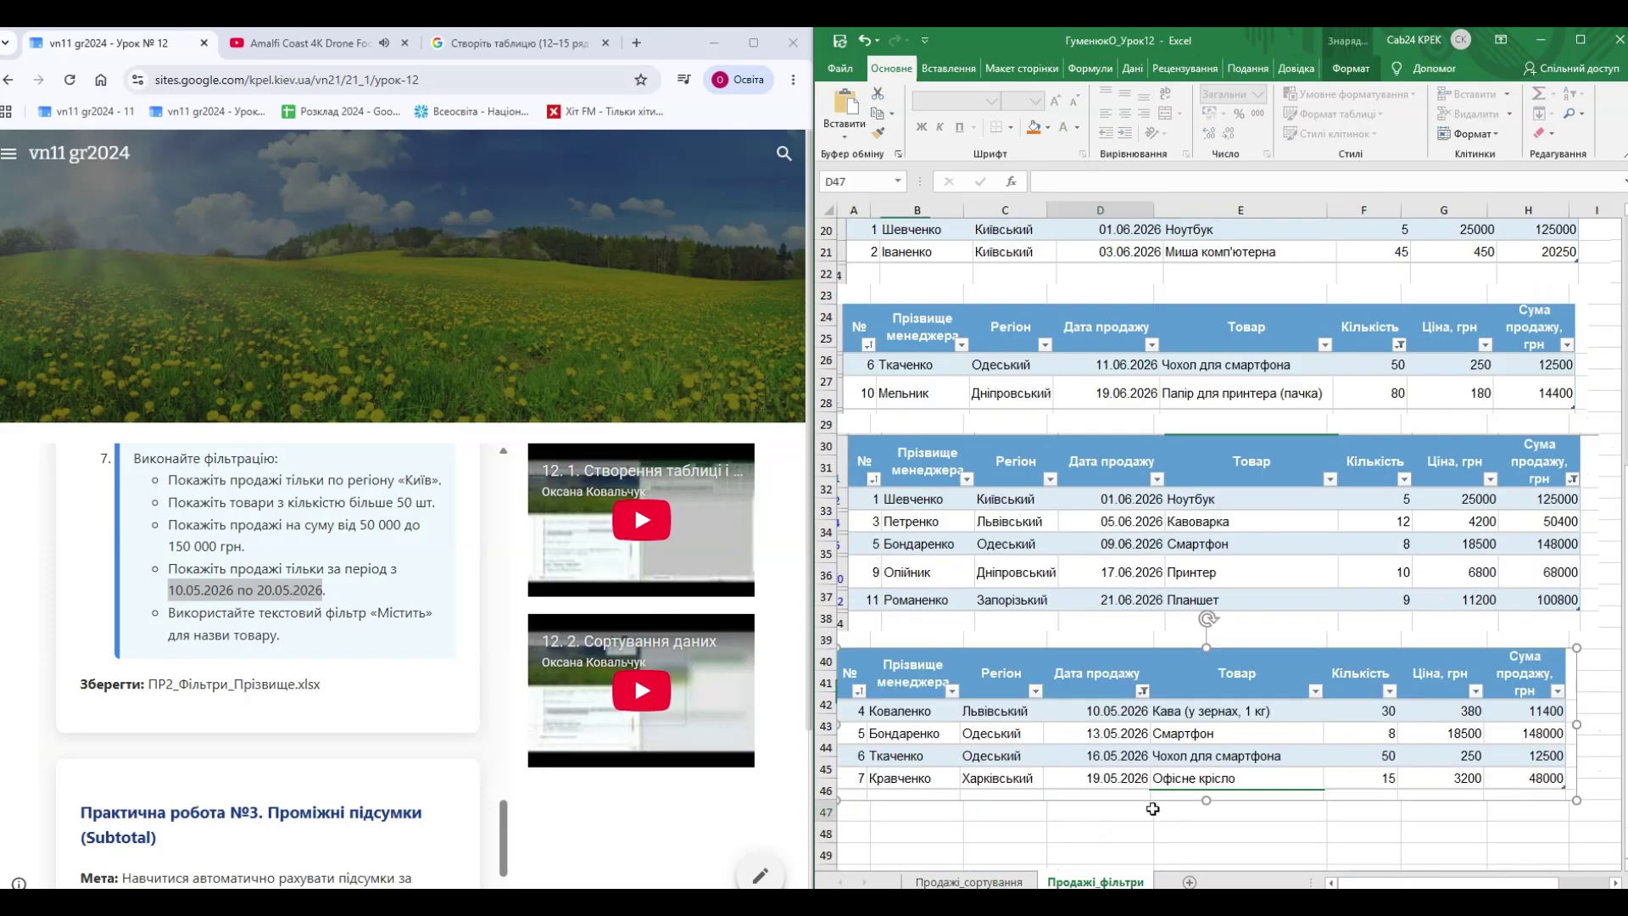
- Check the exercise's «Містить» text filter condition and select all dates again in the Дата продажу filter
drag(300, 617, 401, 641)
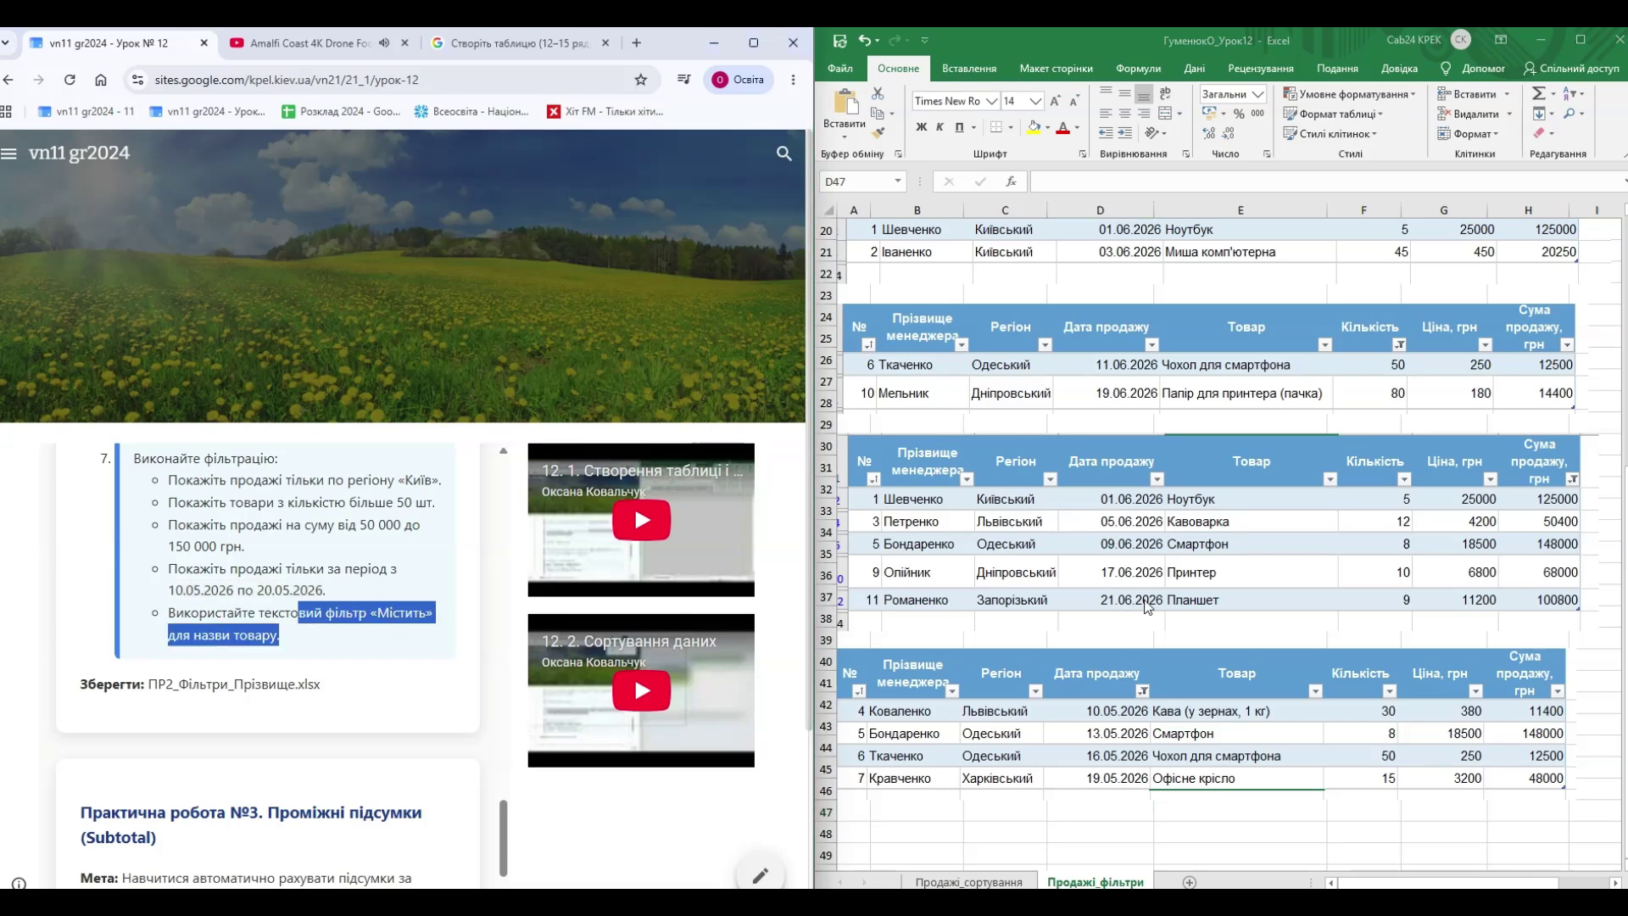
scroll(1182, 430, up, 6)
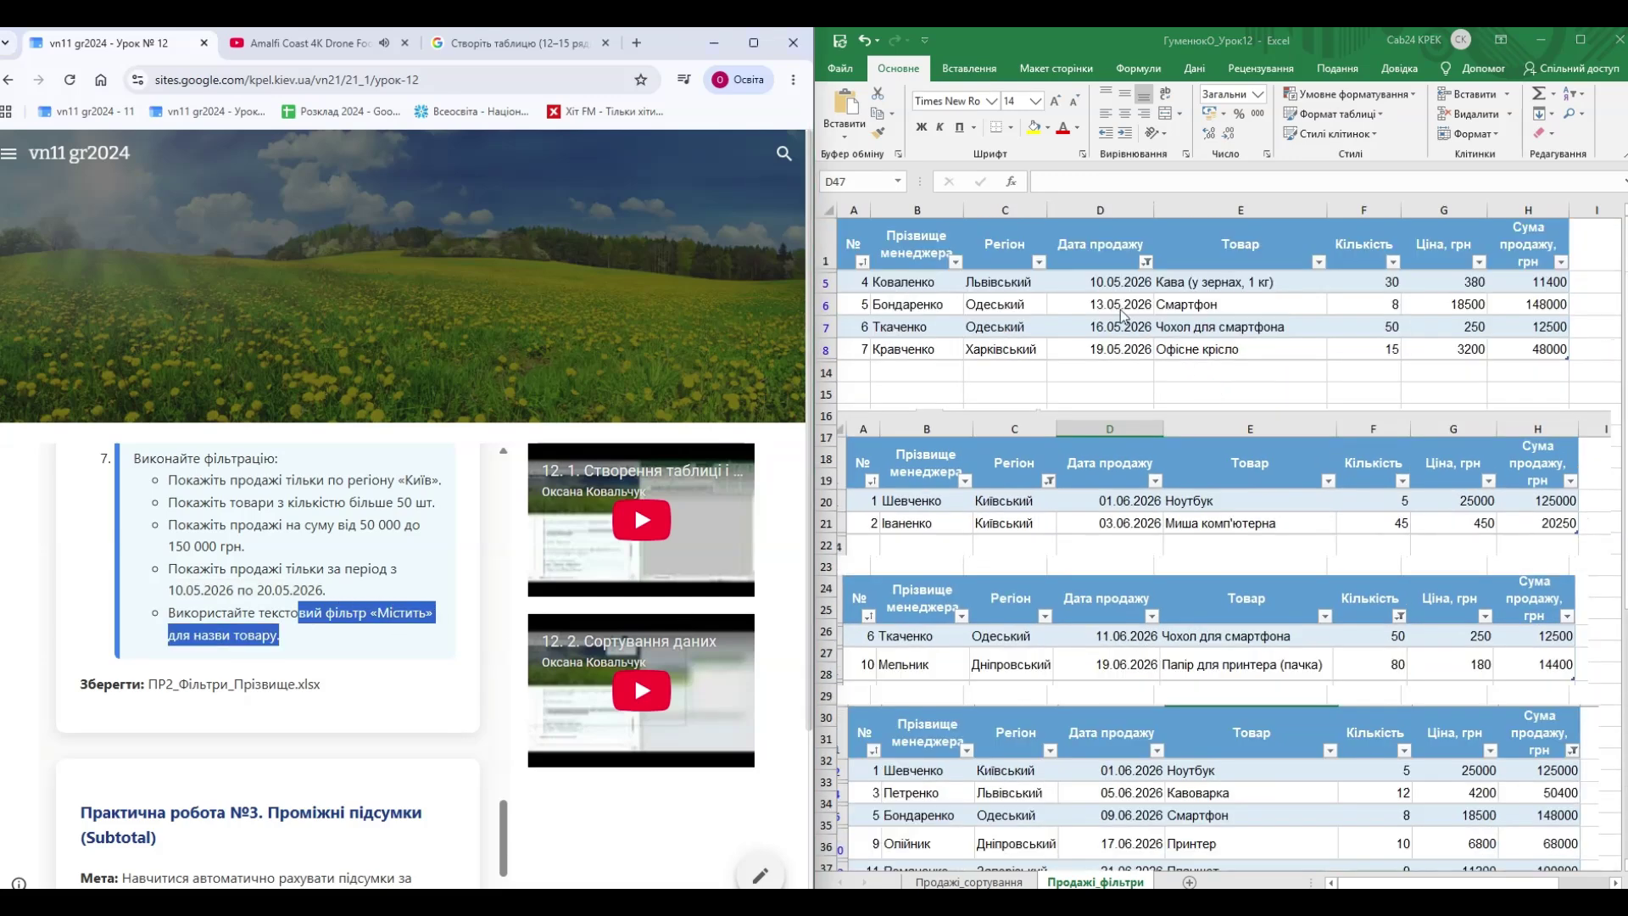
click(1147, 263)
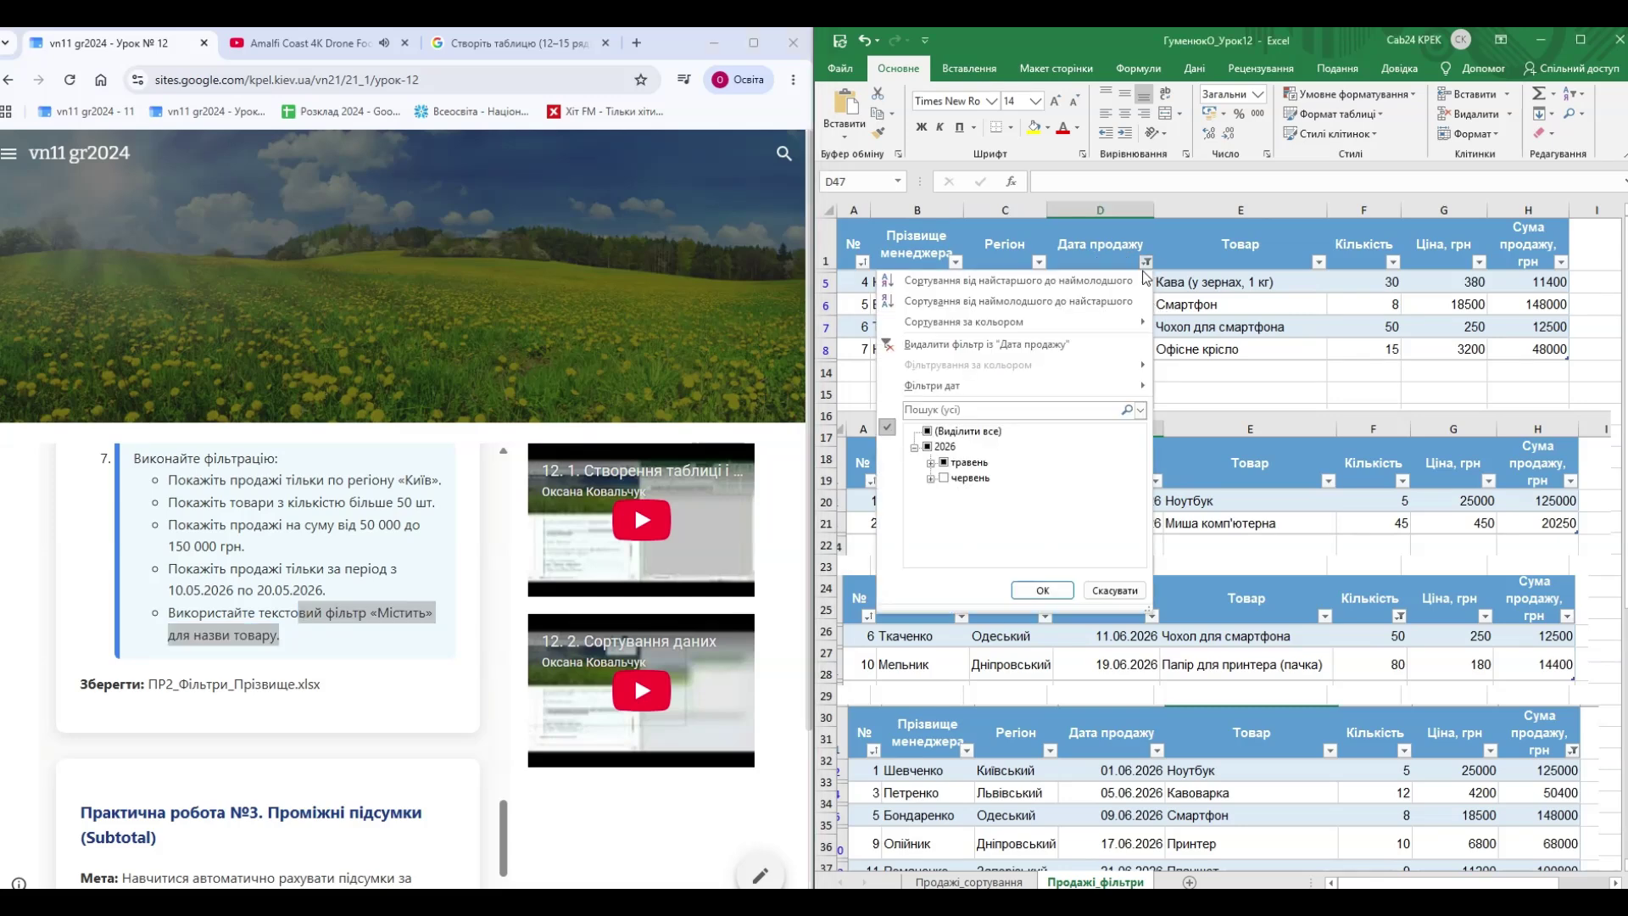
click(927, 431)
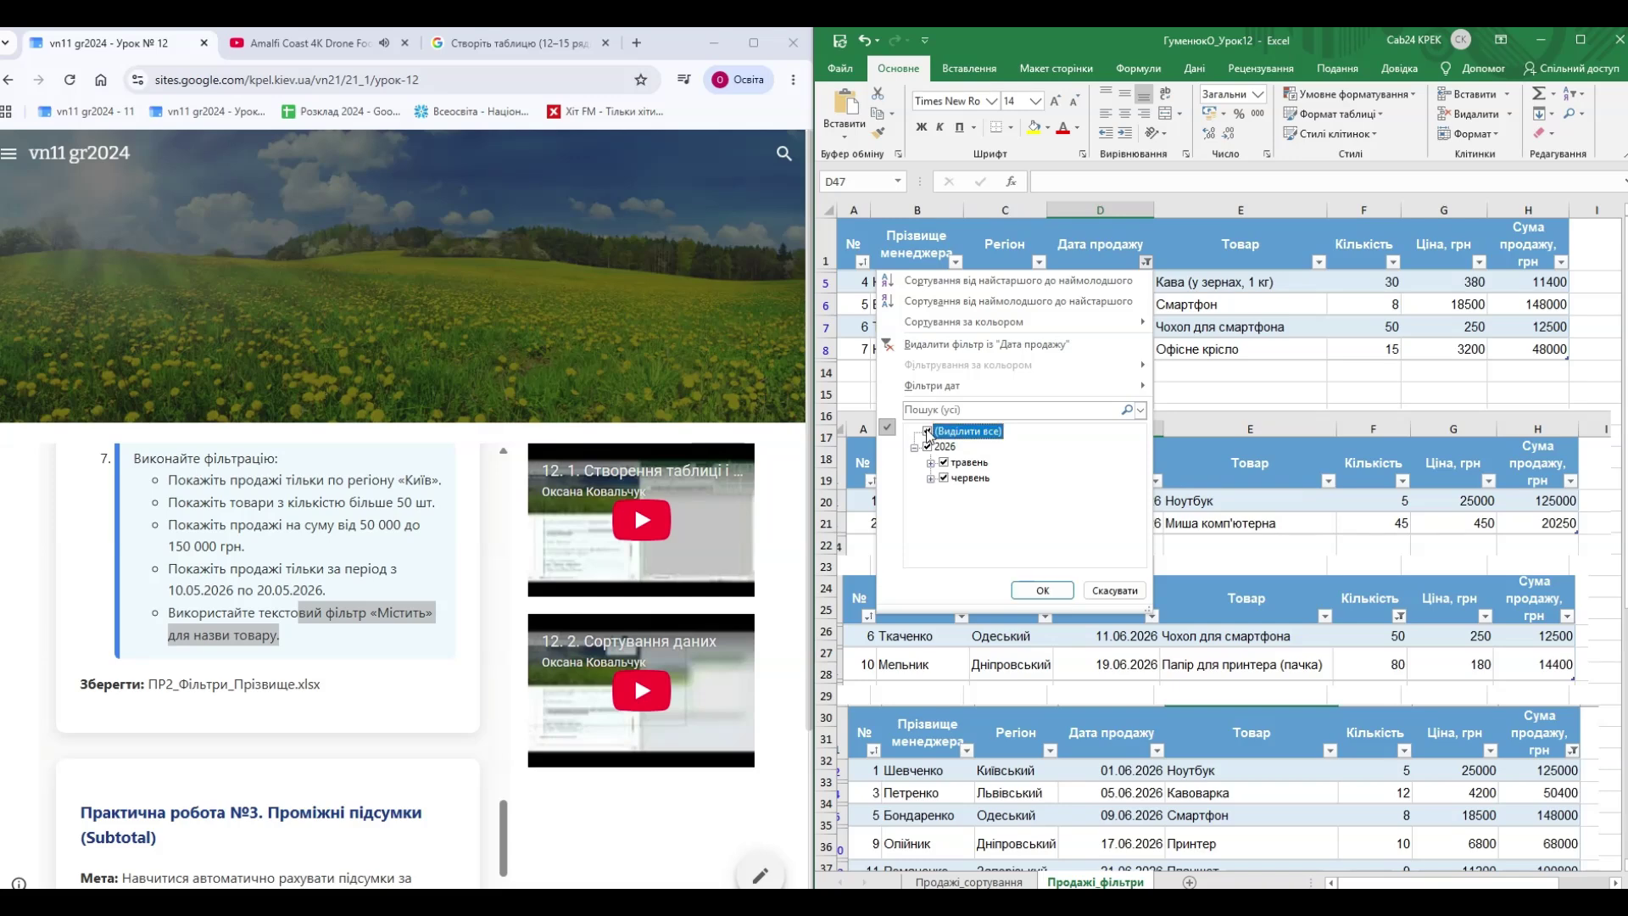
click(1042, 590)
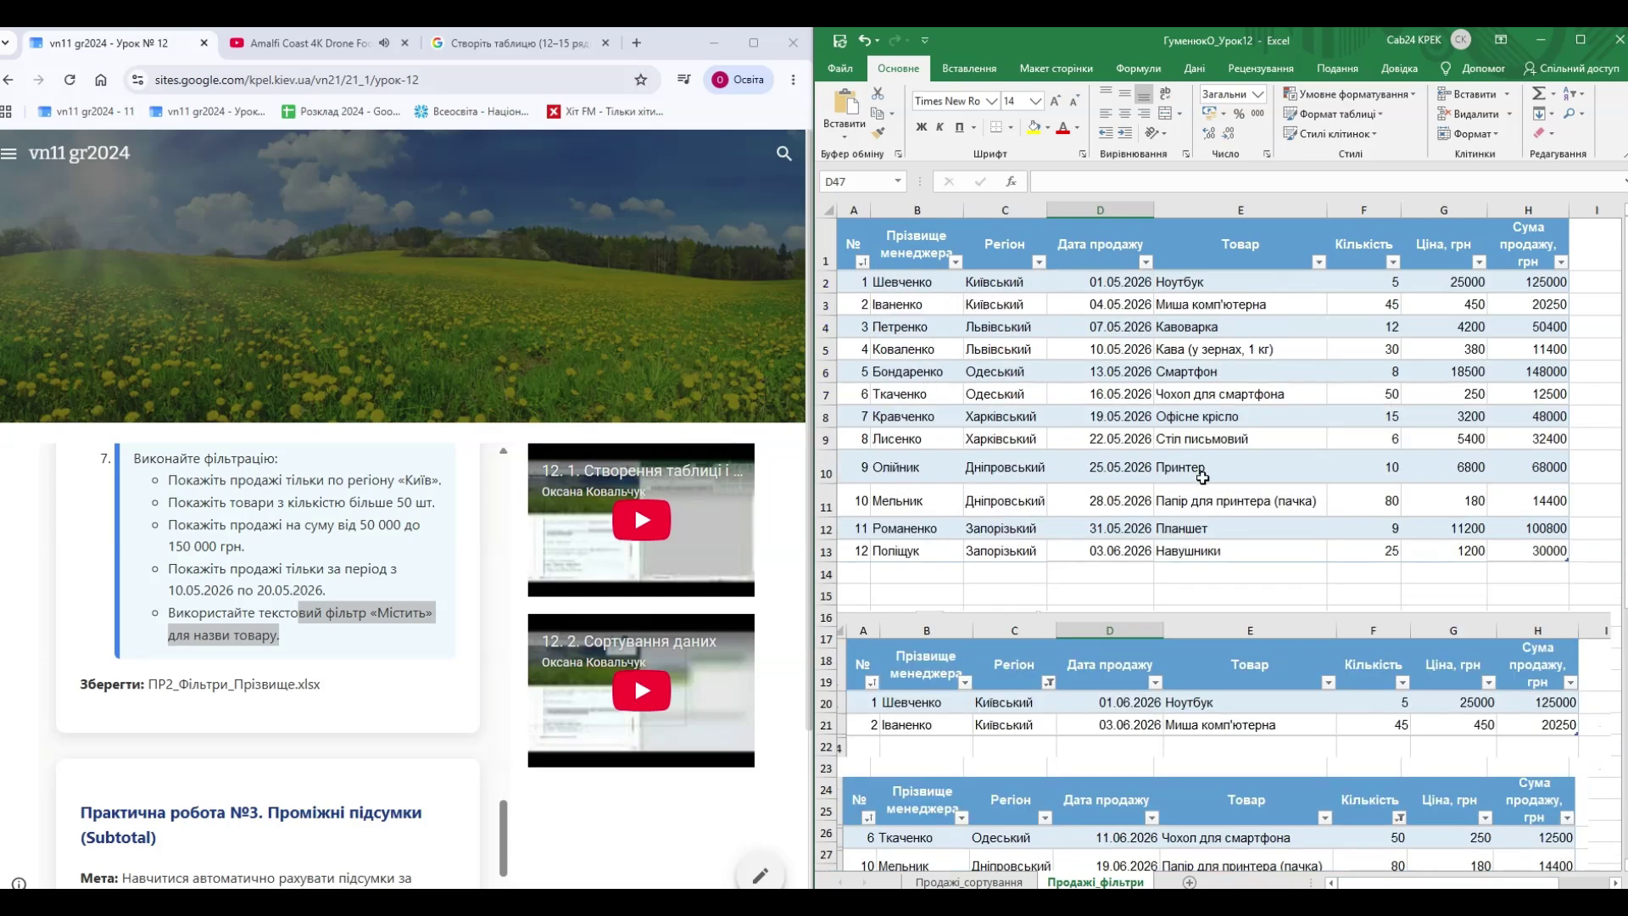
- Apply a text filter to the Товар column that shows only products containing "миша"
click(1231, 523)
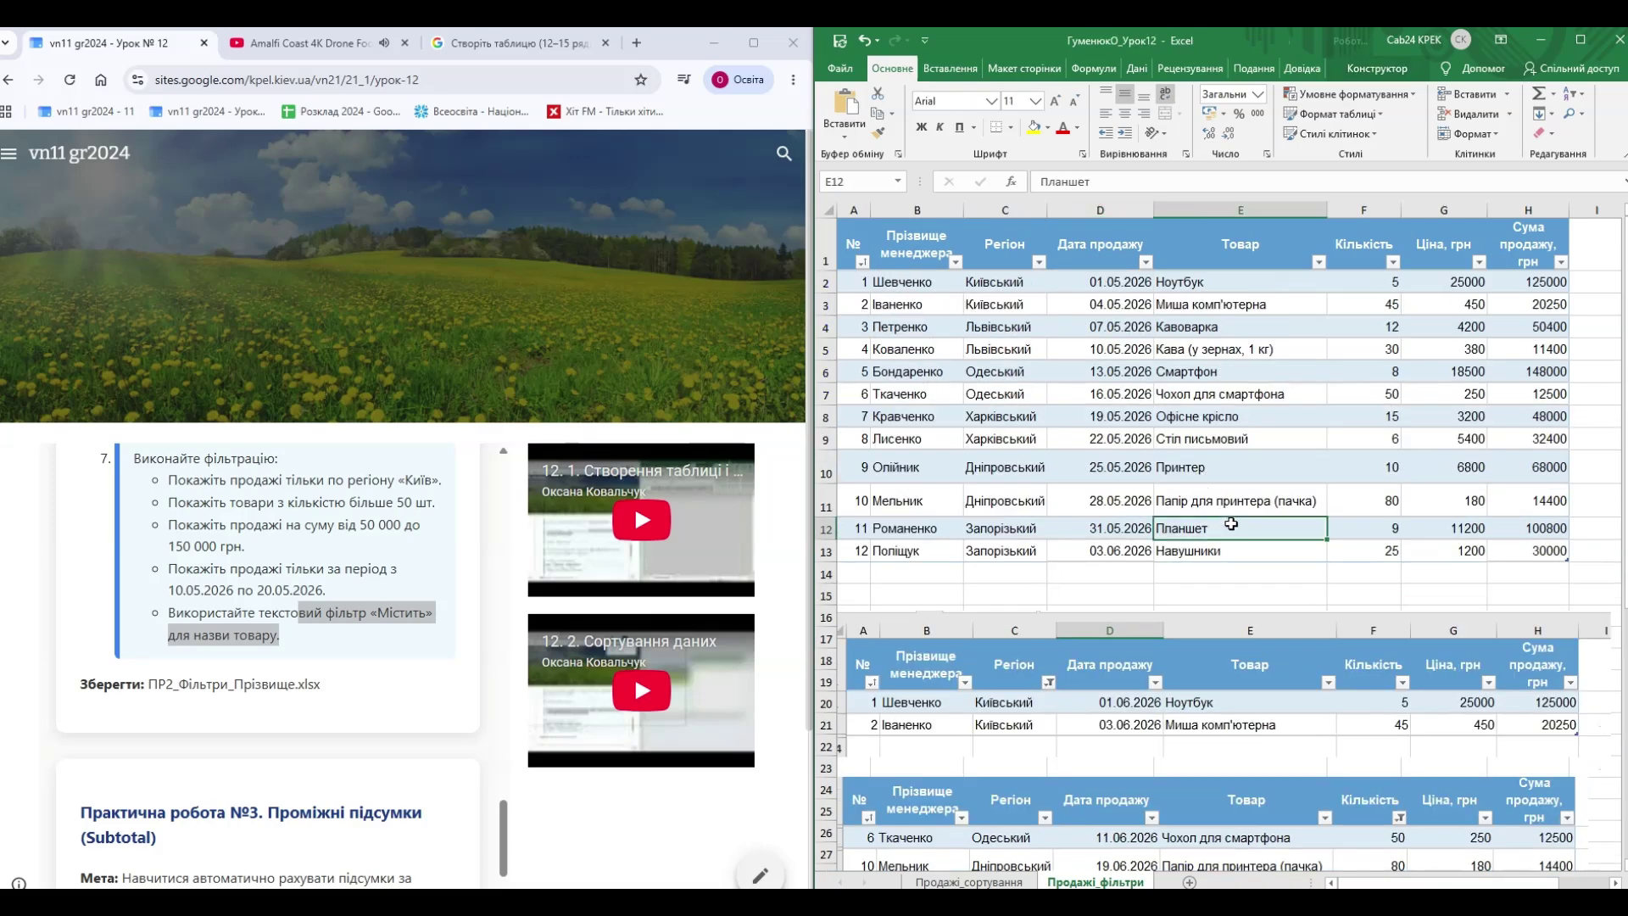
click(1319, 262)
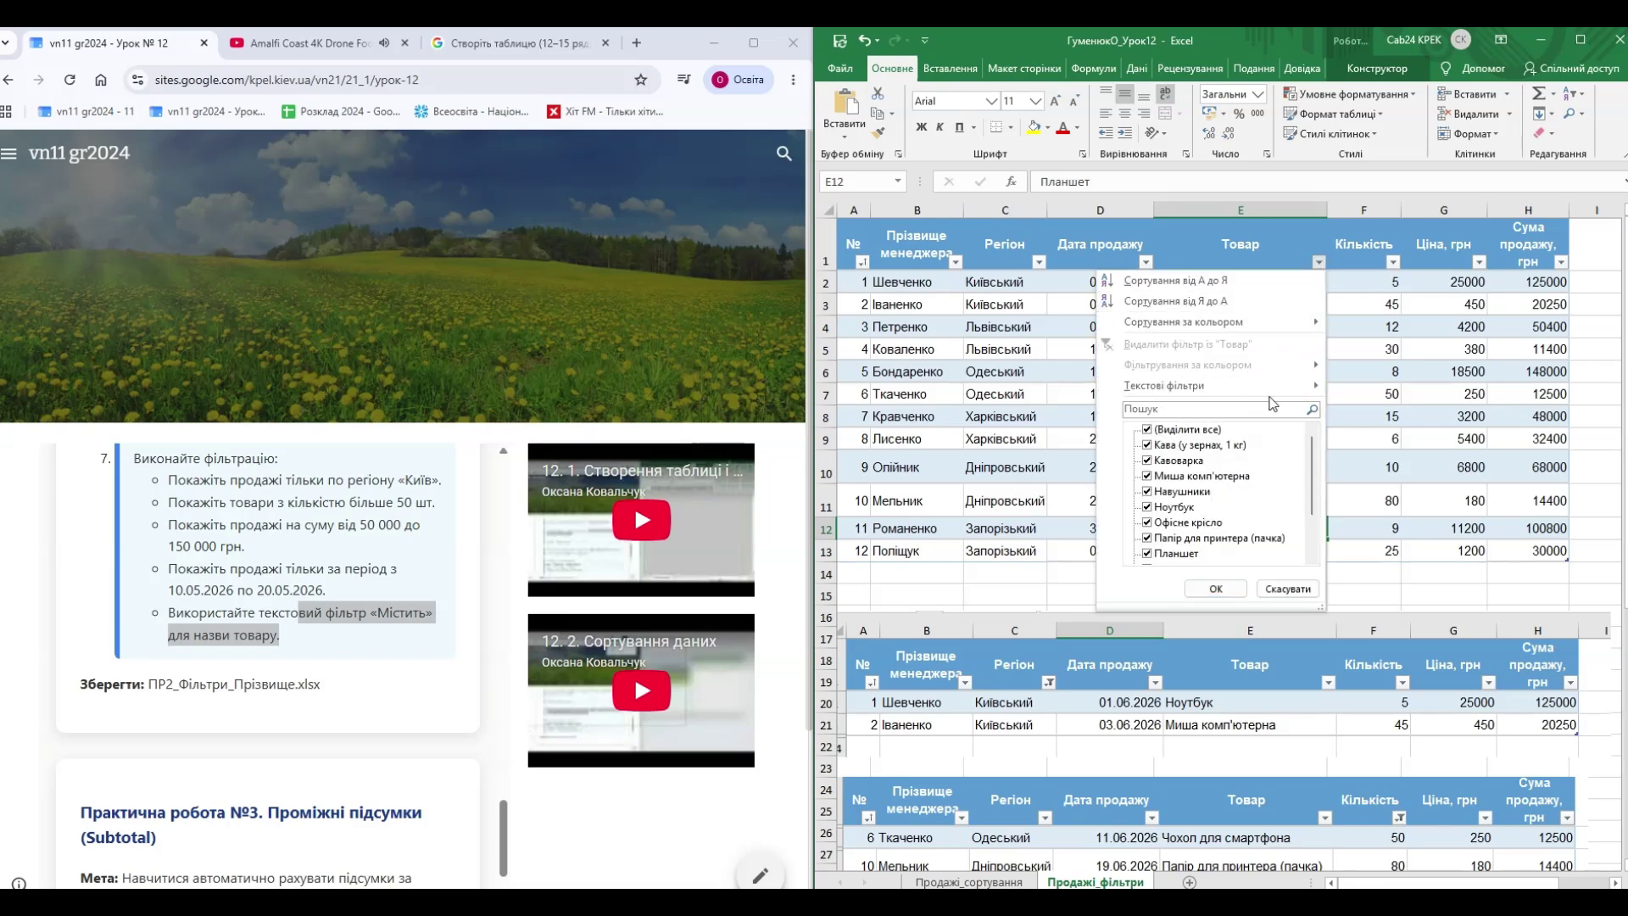
mouse_move(1319, 384)
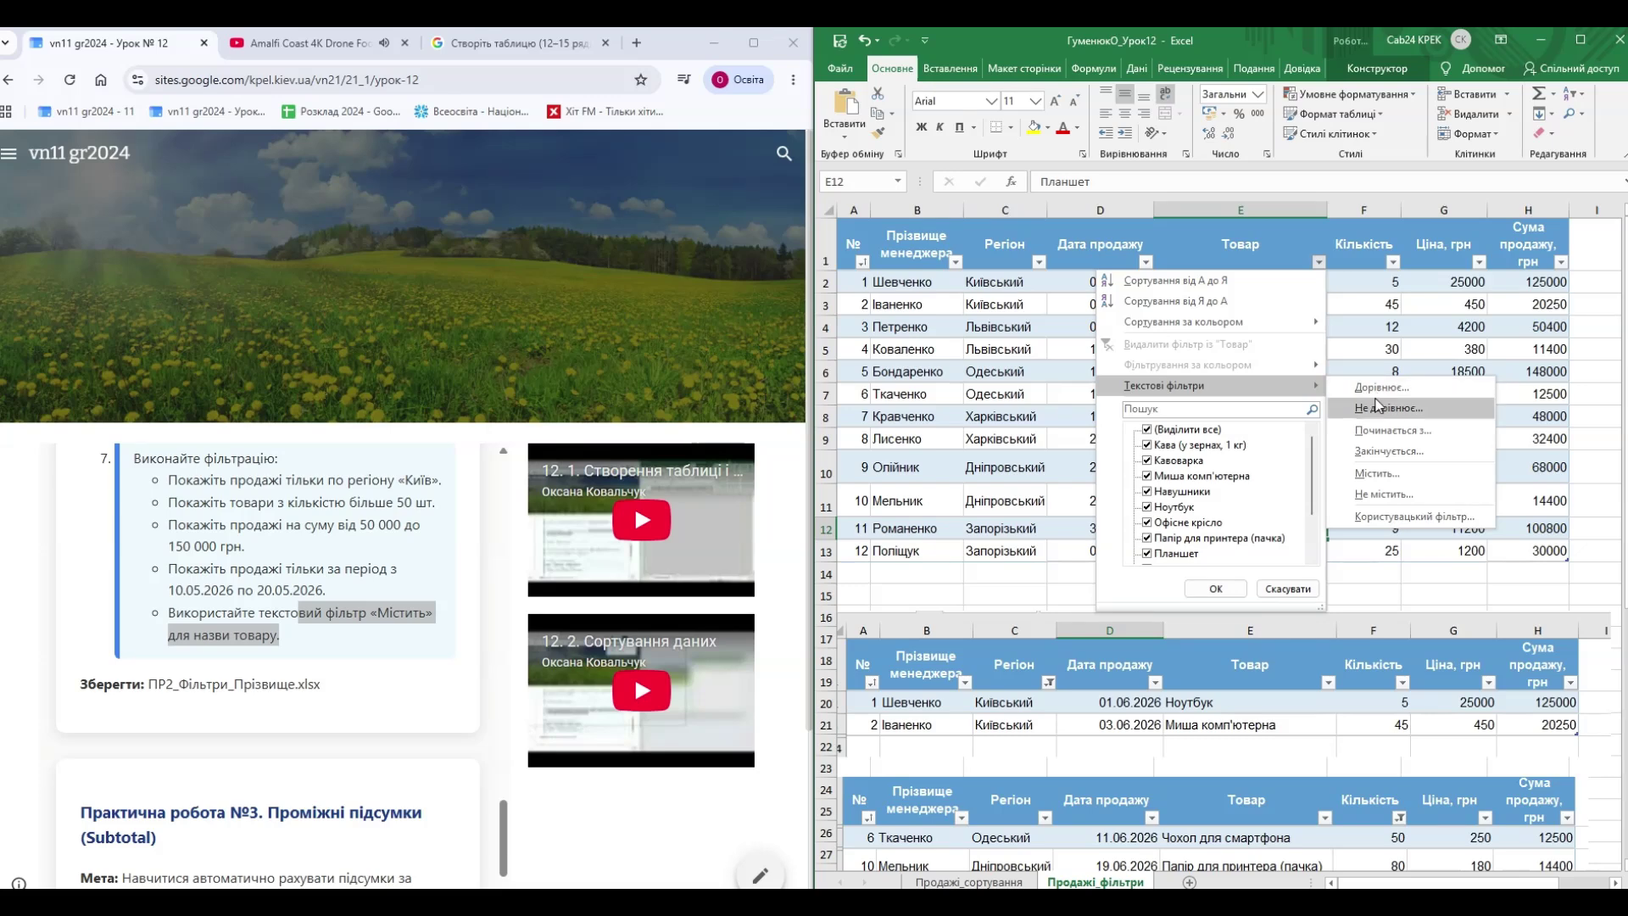
click(1376, 473)
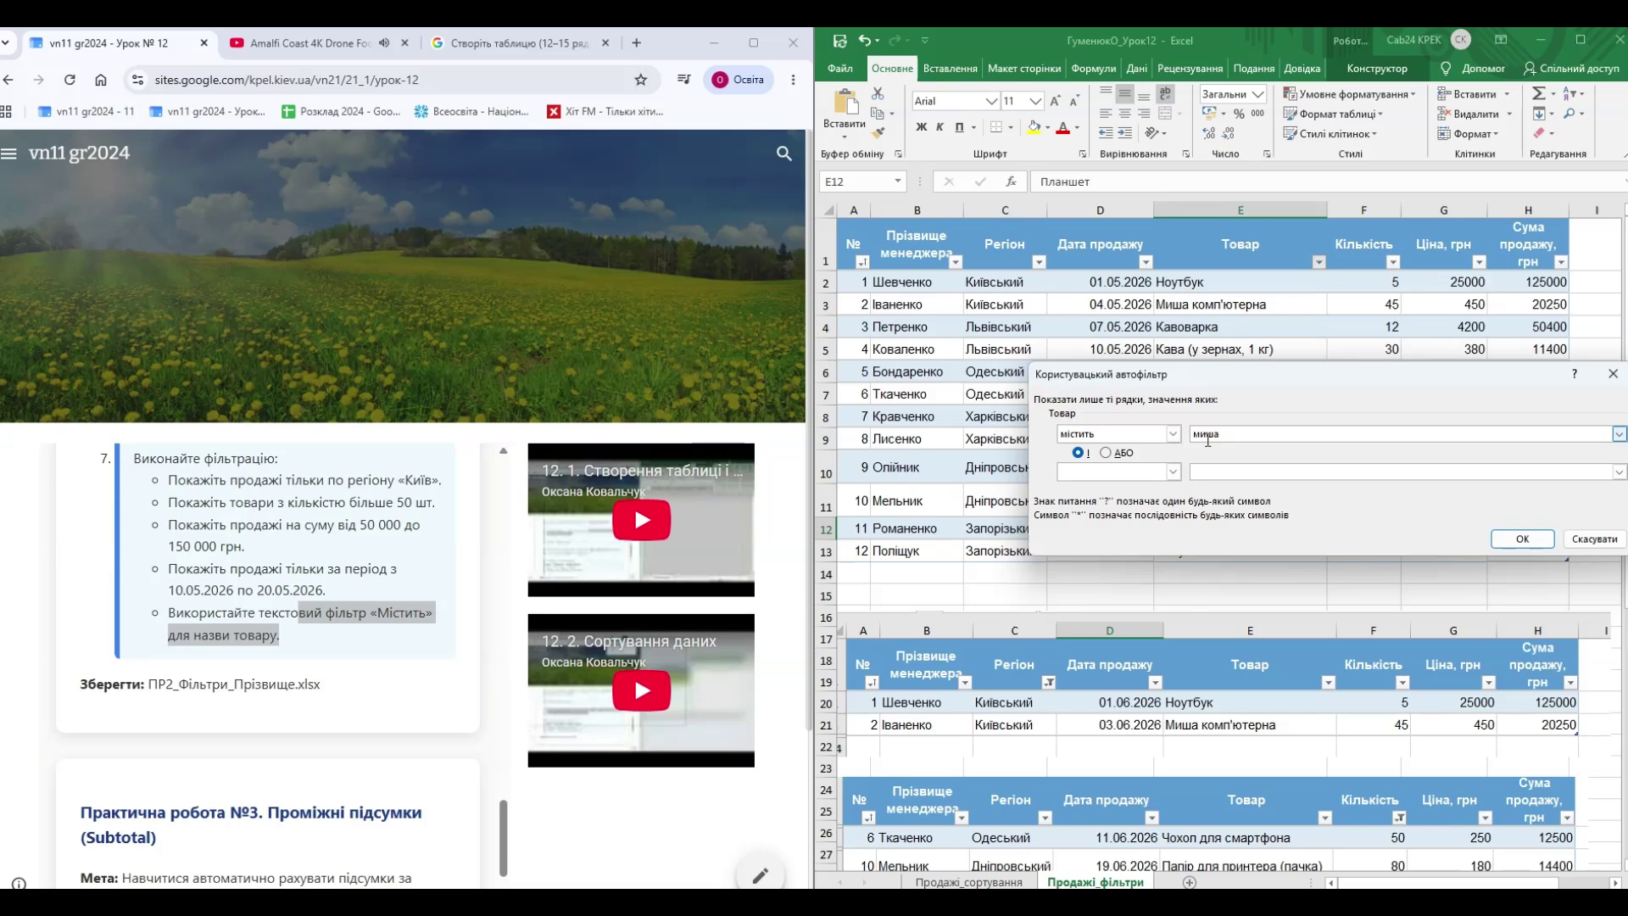
click(1523, 540)
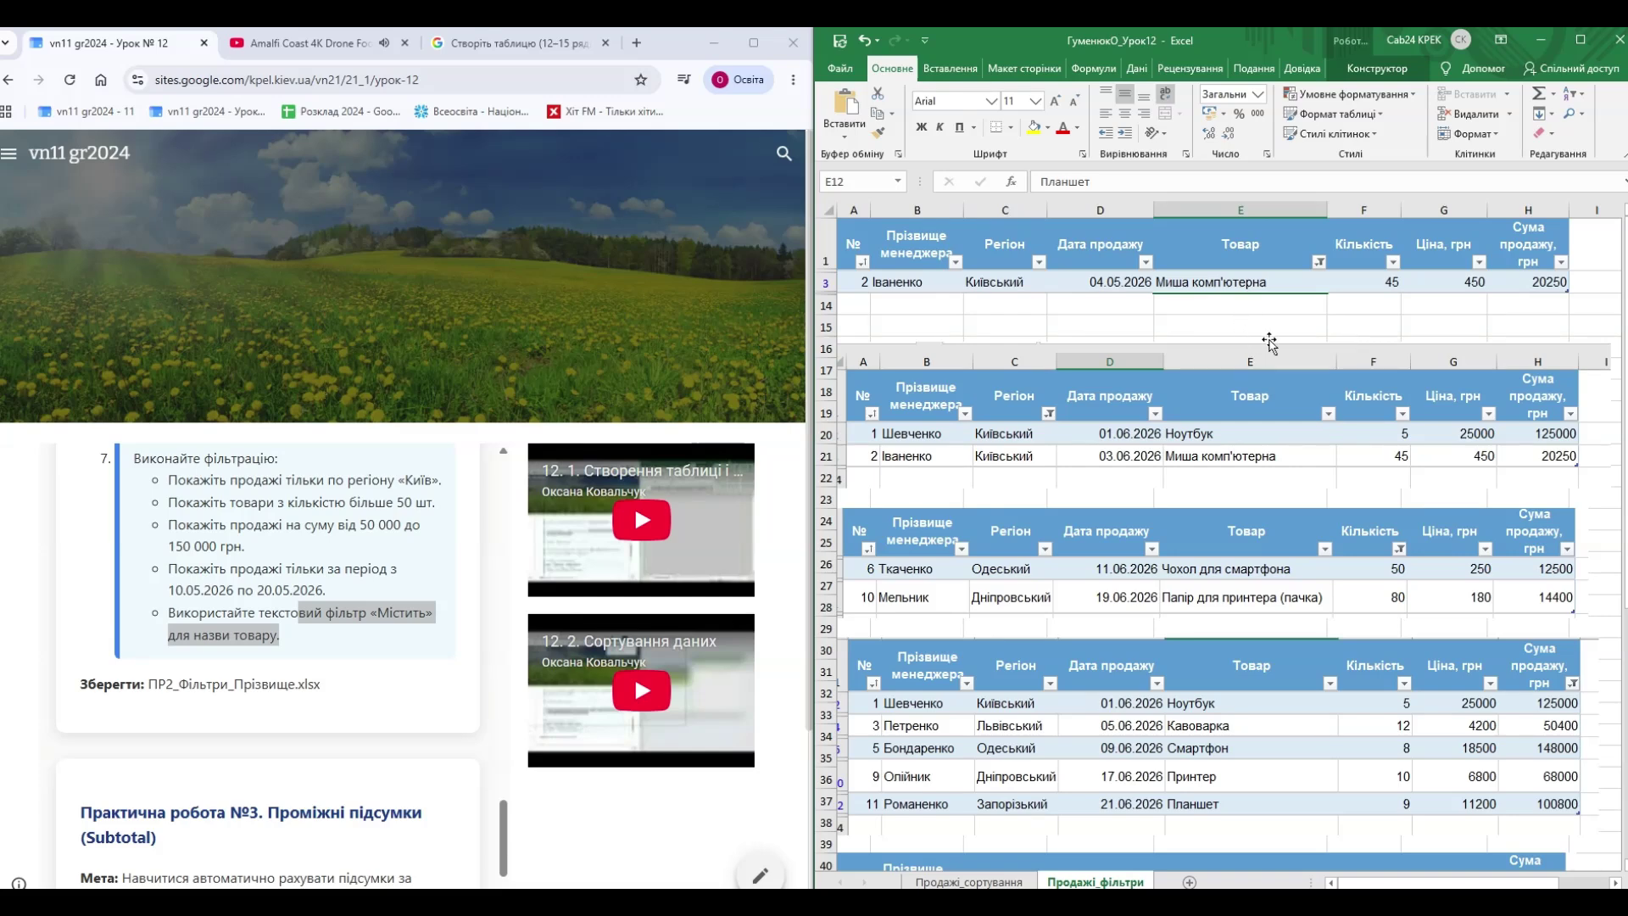
- Capture a screenshot of the table filtered by product name and paste it below the other screenshots at A48
key(super+shift+s)
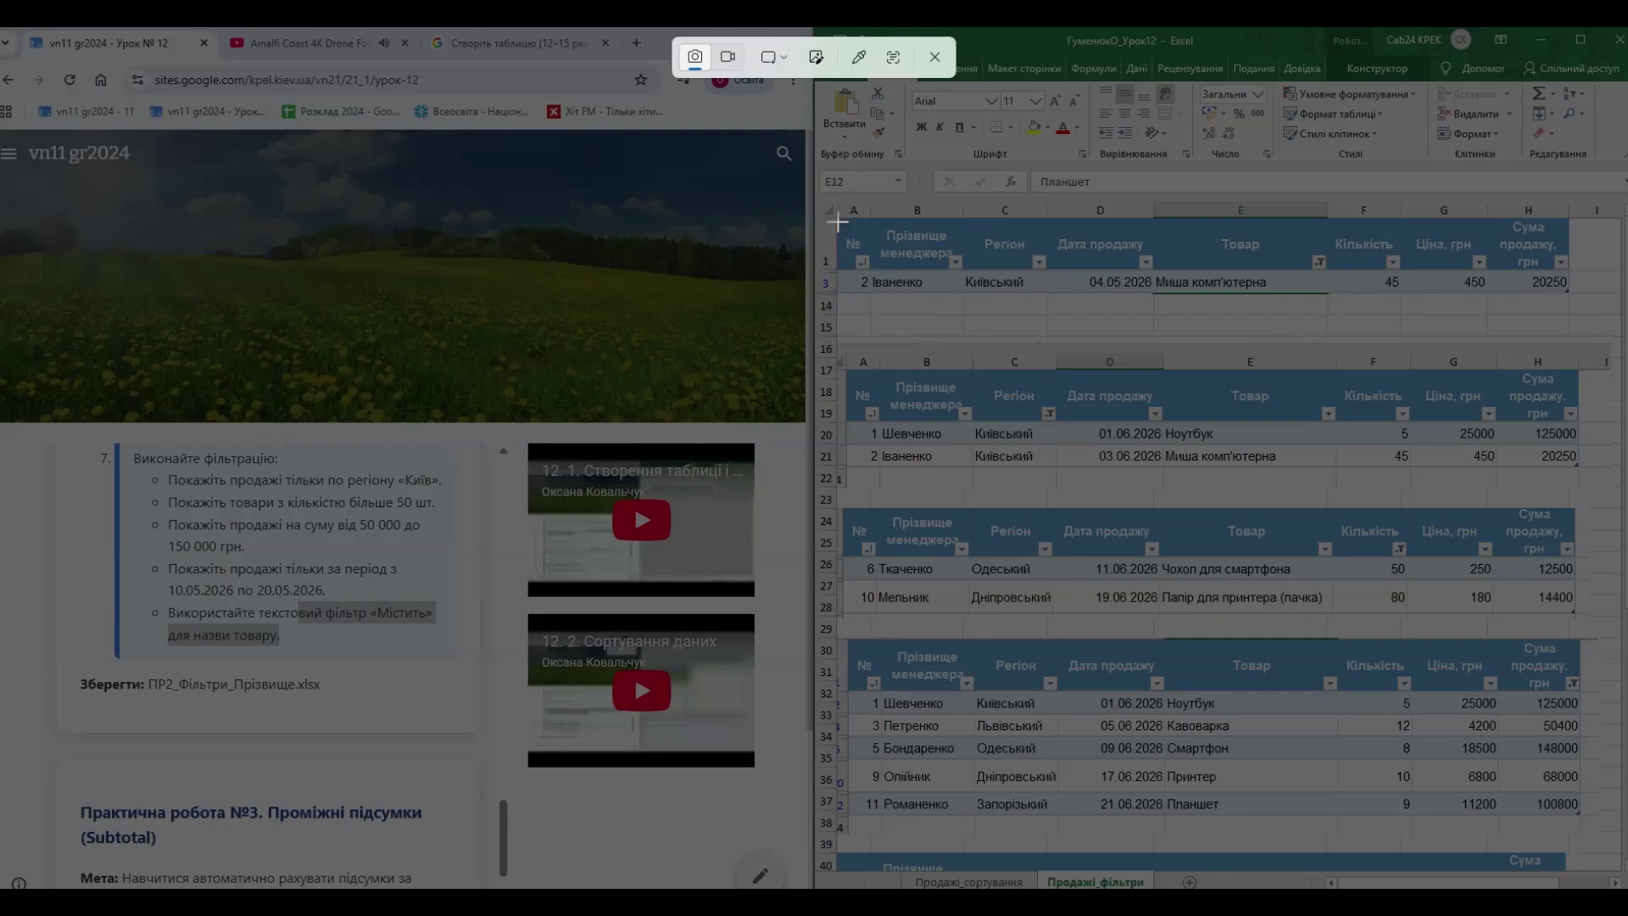
drag(837, 222, 1594, 315)
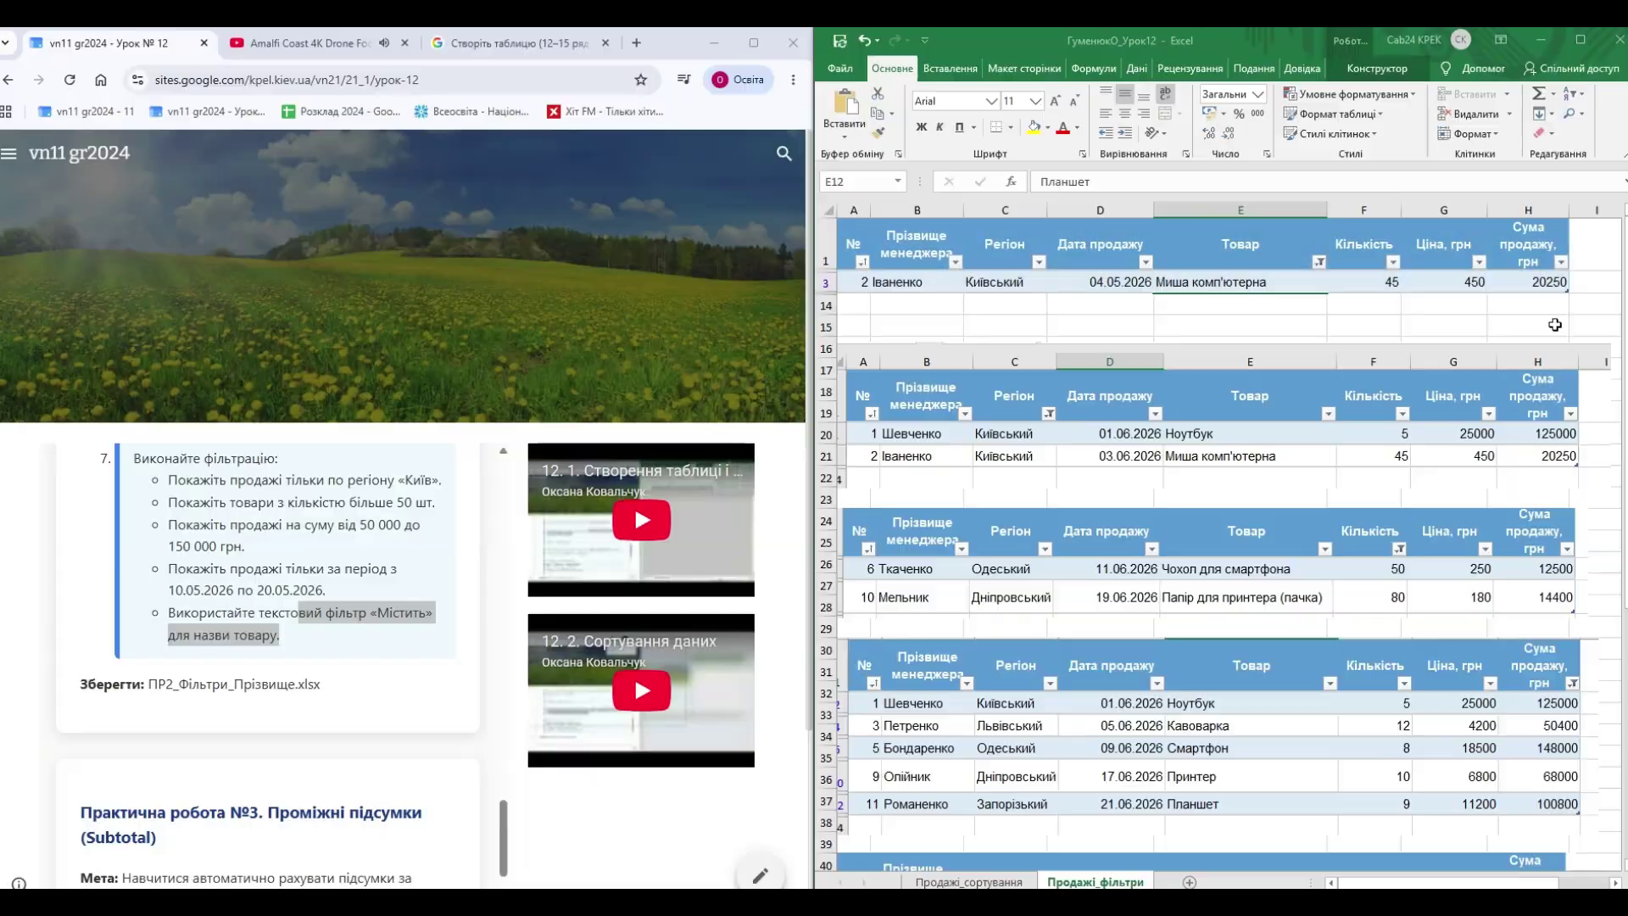
scroll(1221, 729, down, 5)
click(855, 700)
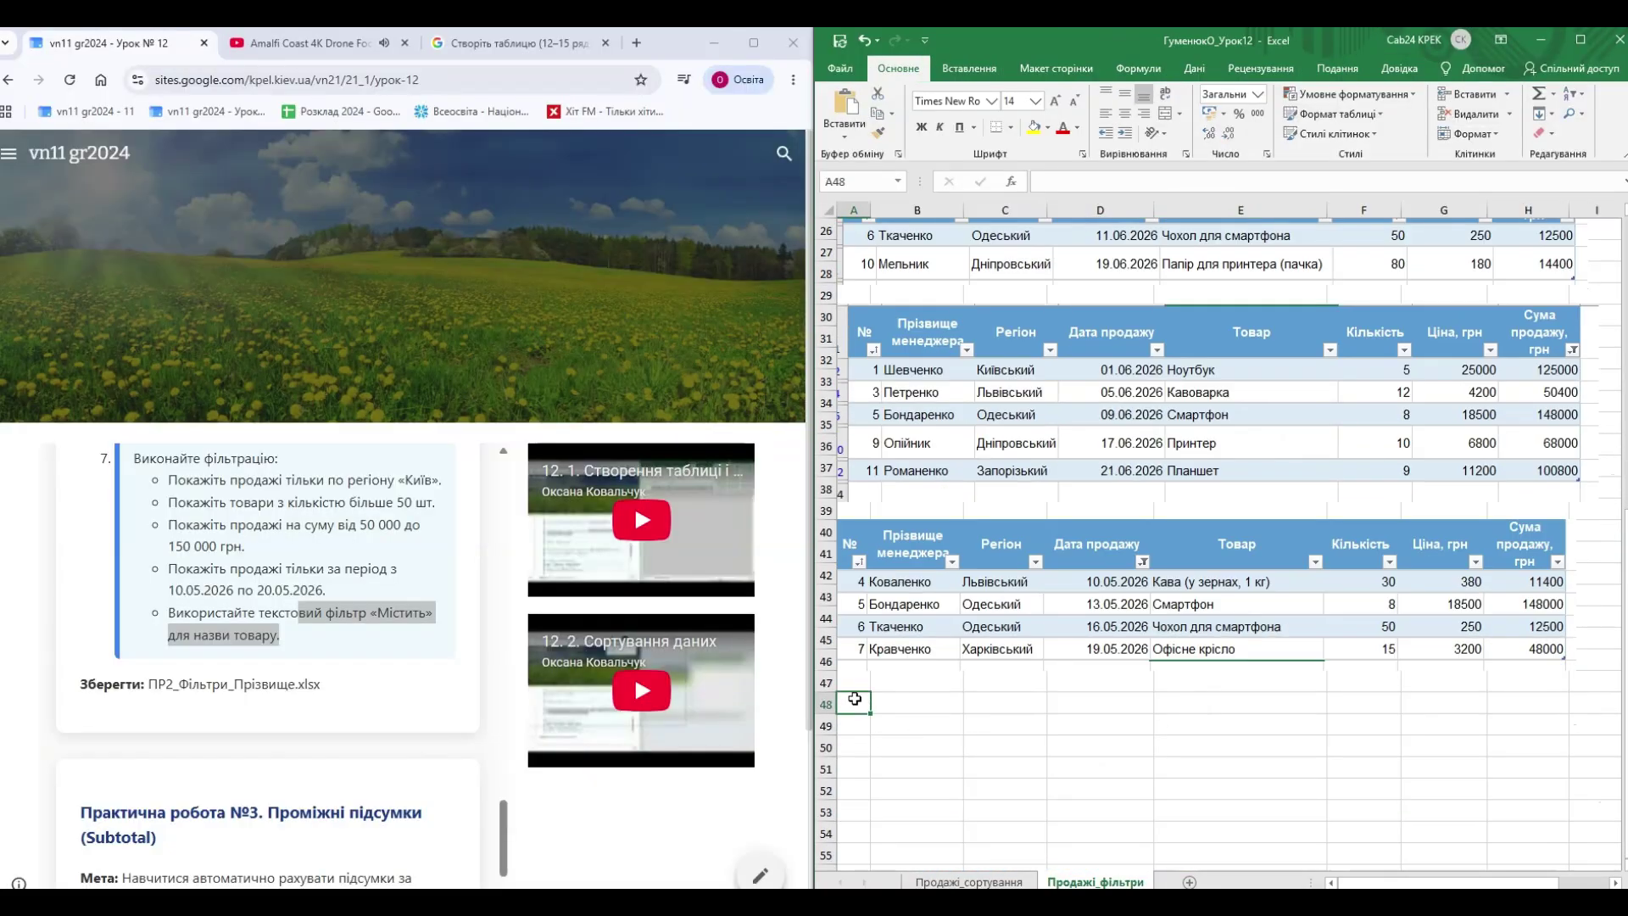
key(ctrl+v)
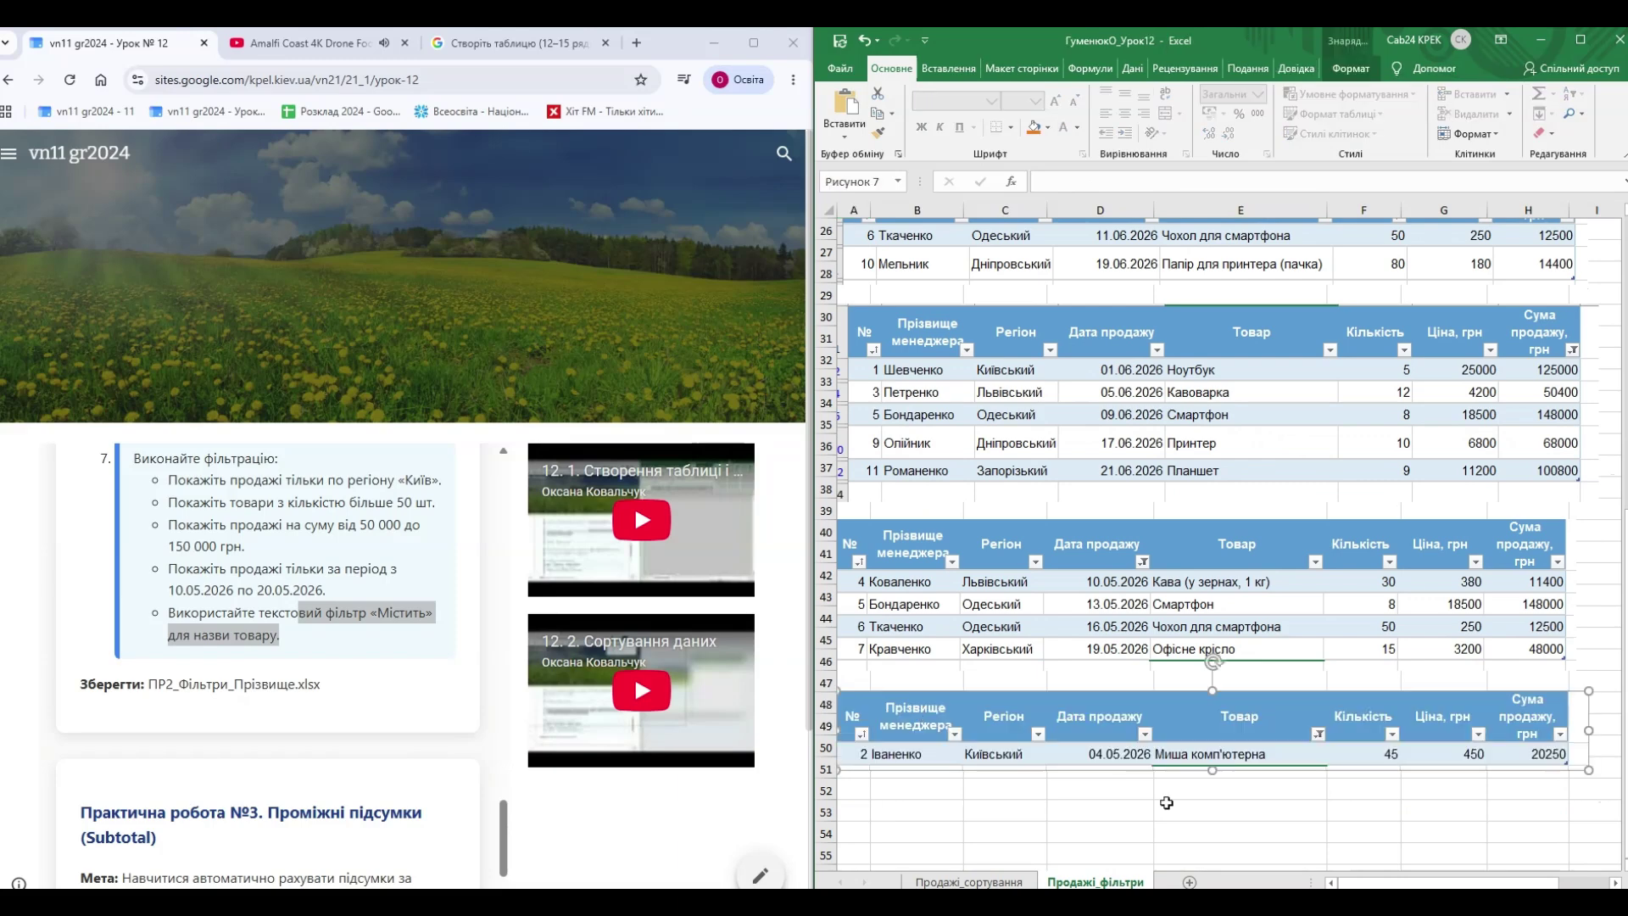
click(1170, 810)
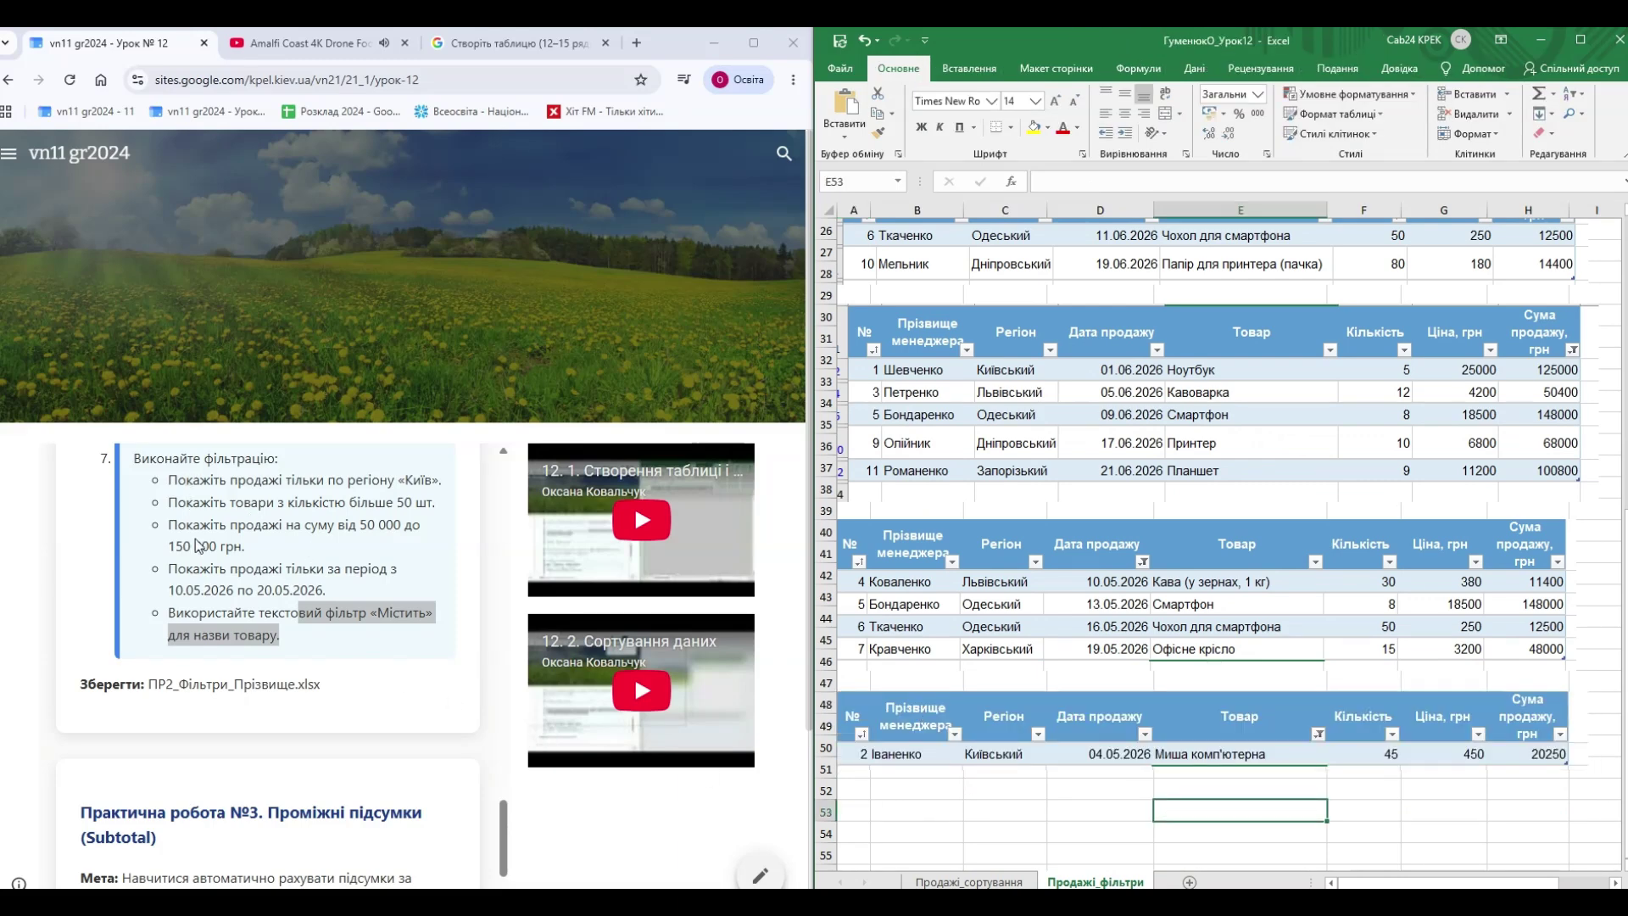
- Review the pasted filter screenshots one by one against the conditions listed in the exercise
scroll(1026, 383, up, 5)
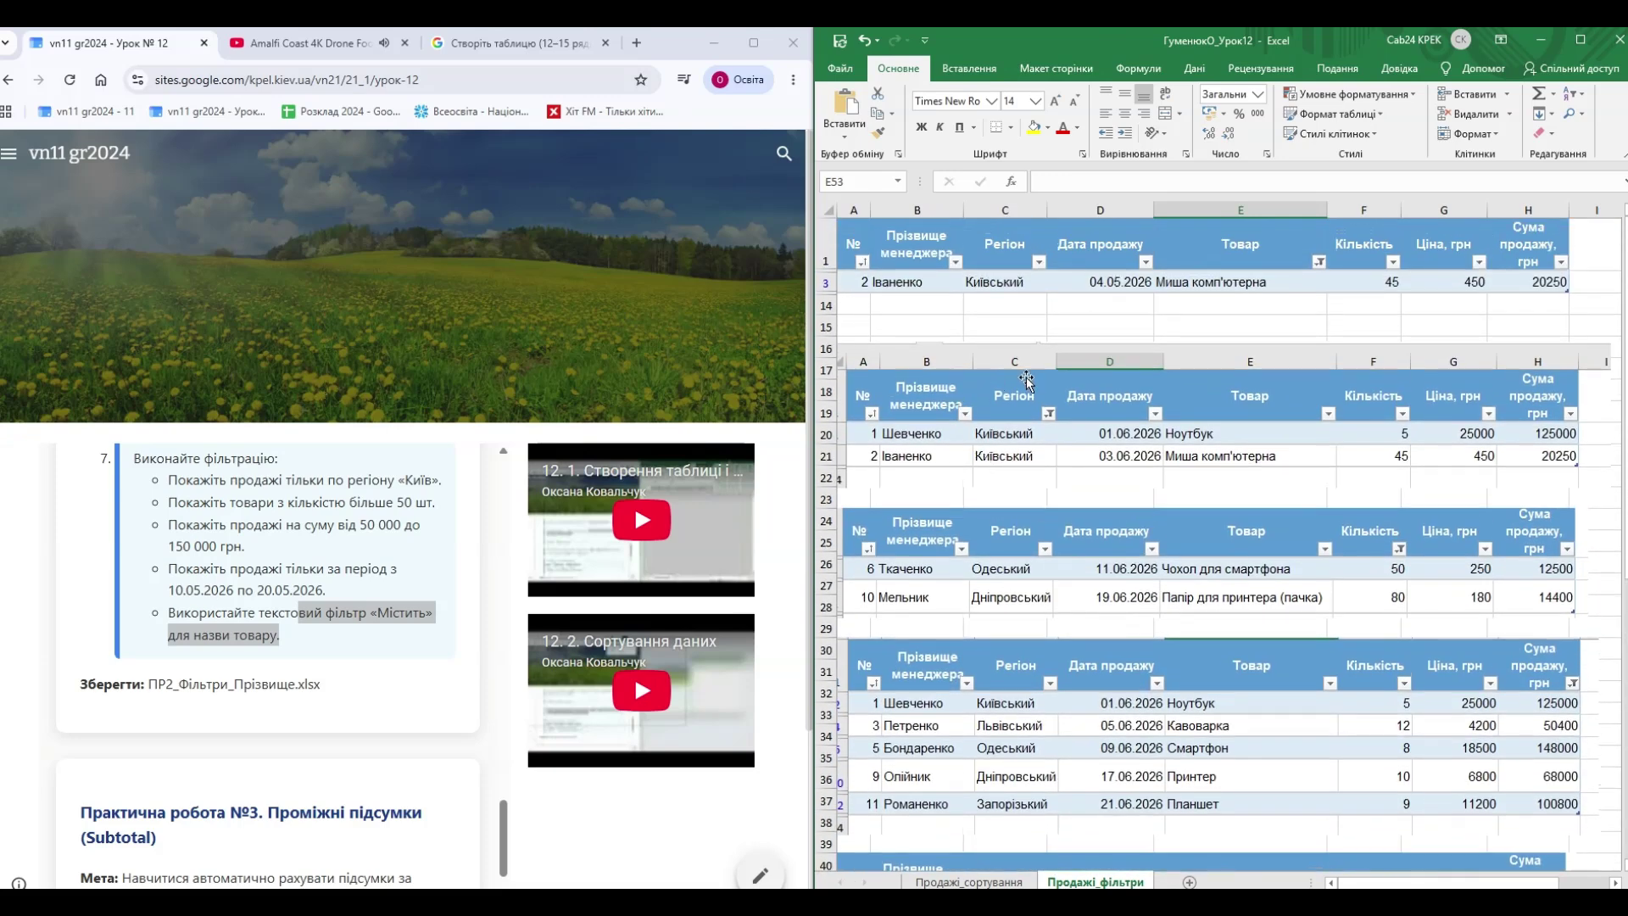
click(1294, 323)
click(1157, 390)
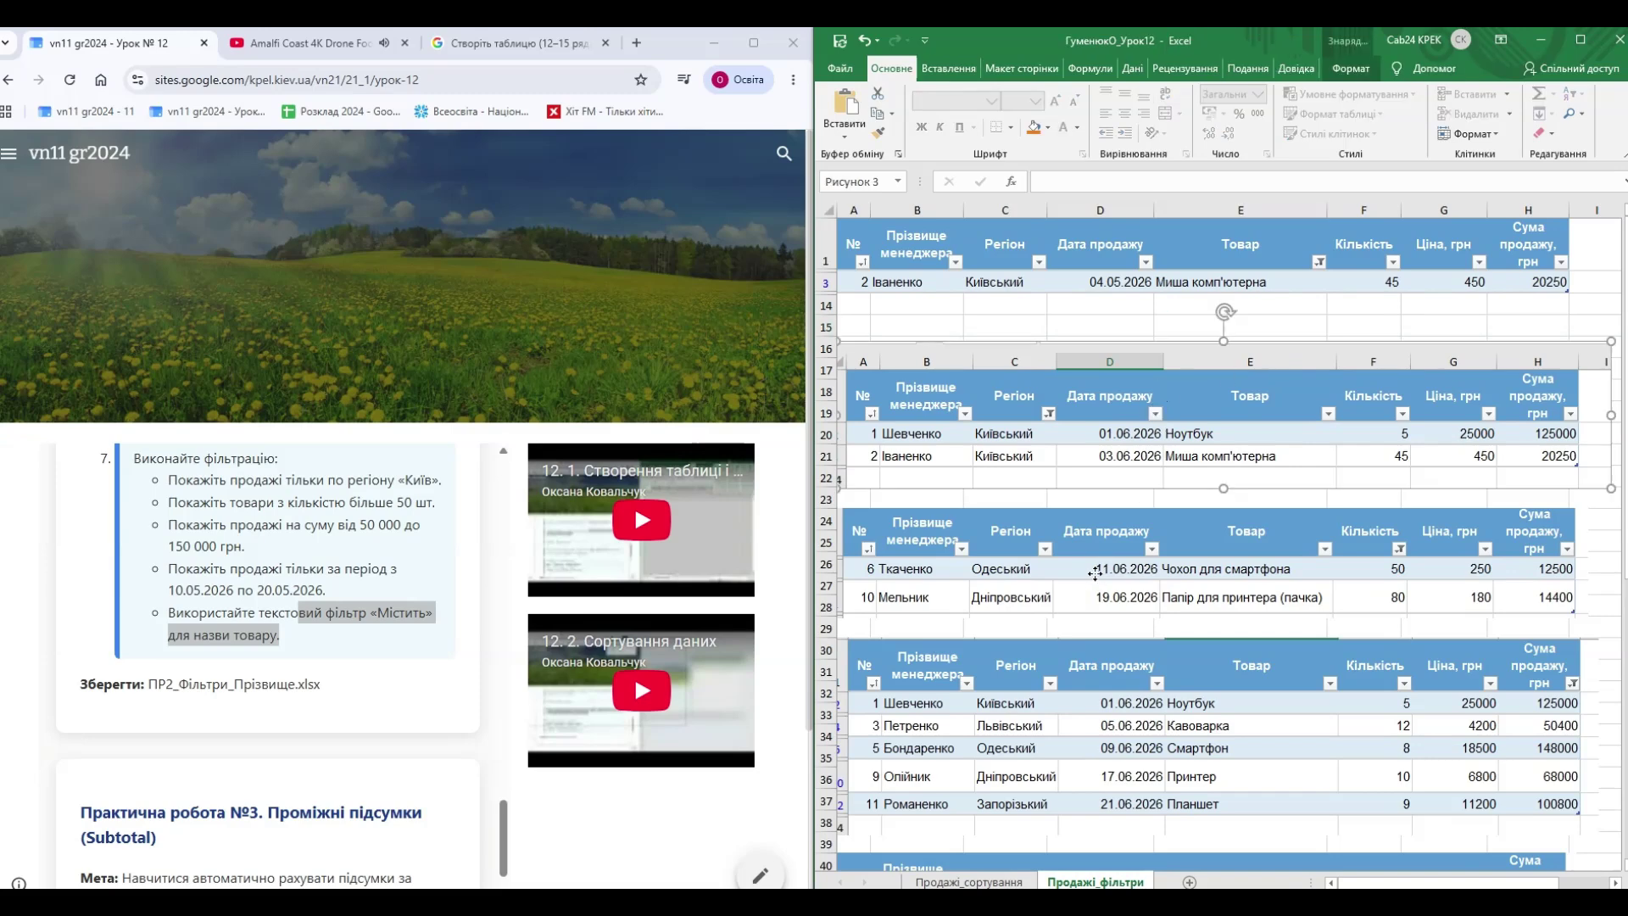
click(1095, 589)
click(1132, 710)
scroll(1439, 810, down, 5)
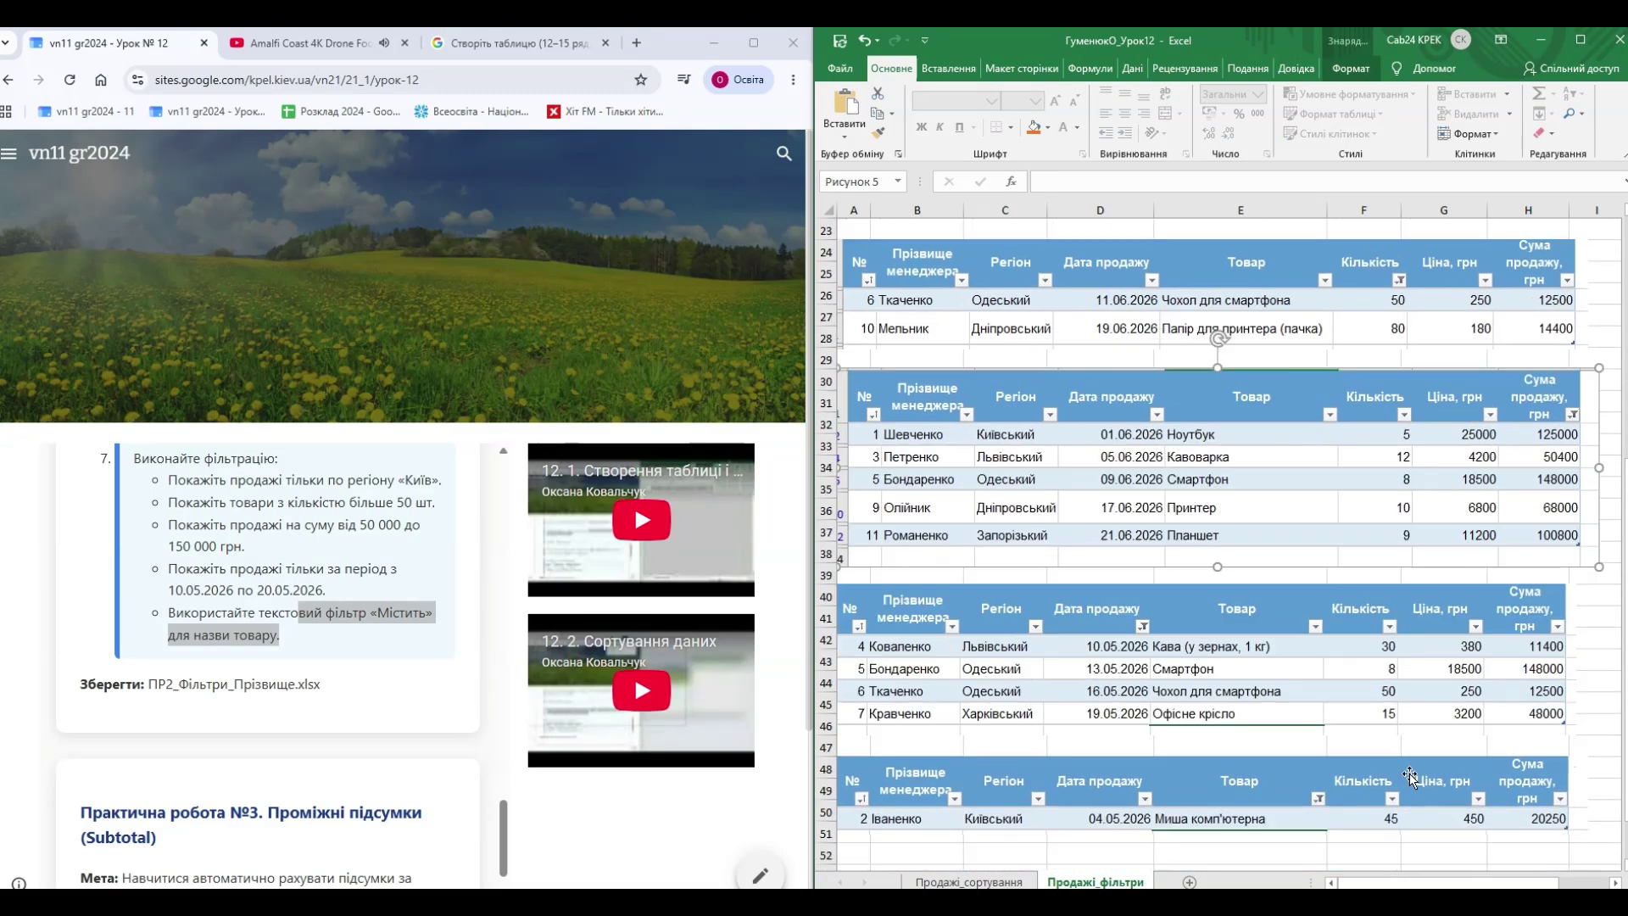
click(1212, 674)
scroll(1239, 788, down, 2)
click(1219, 667)
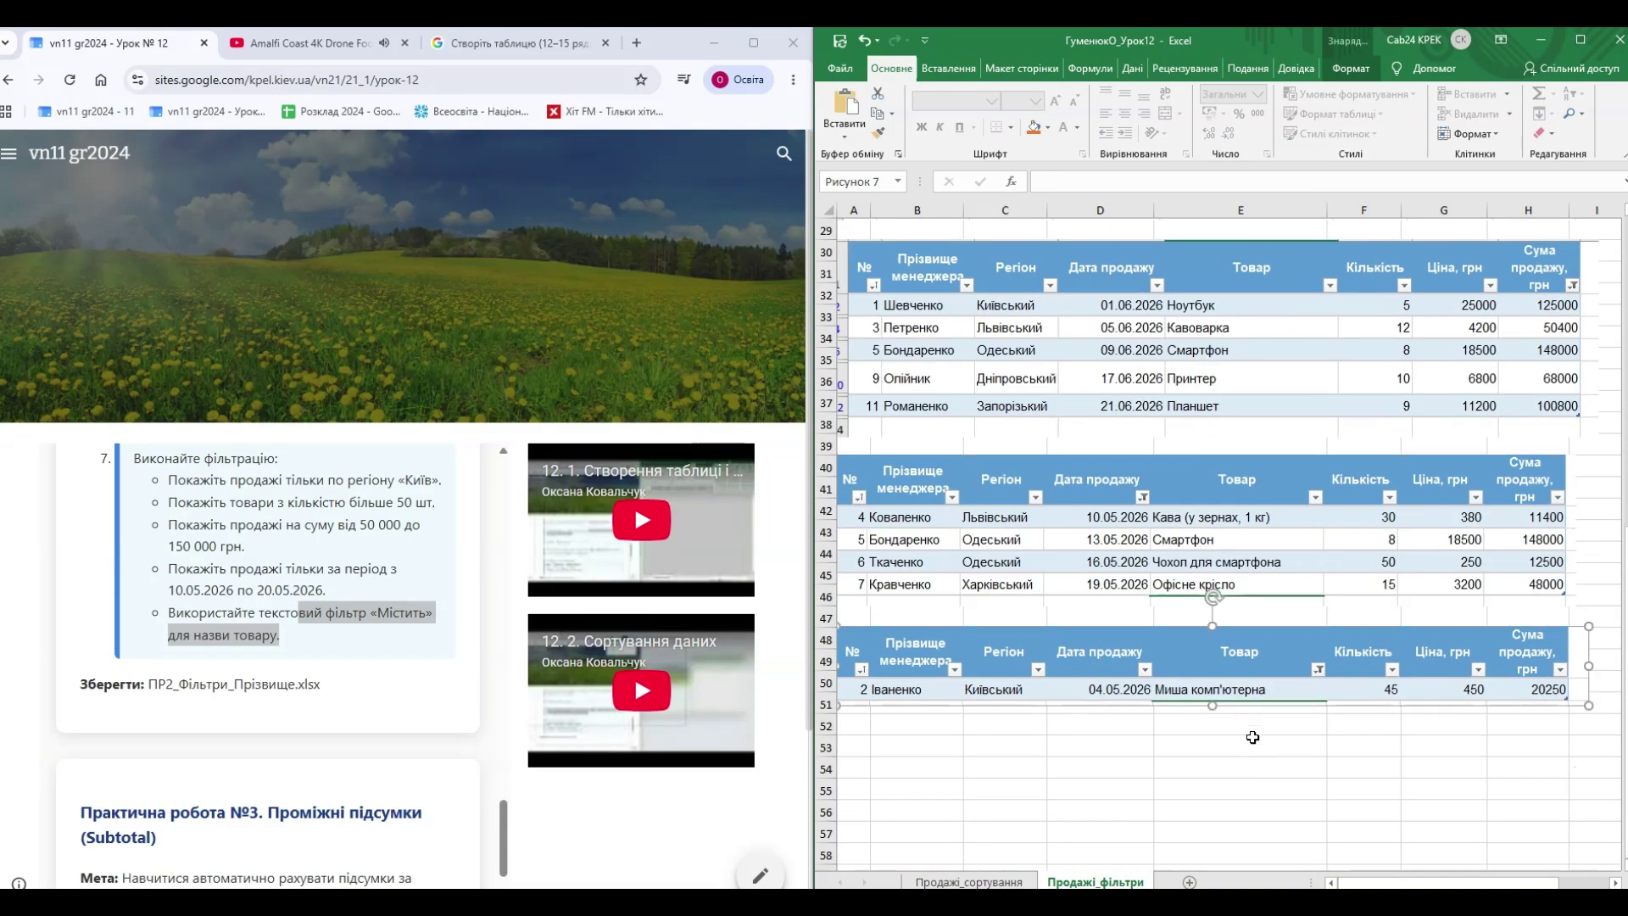